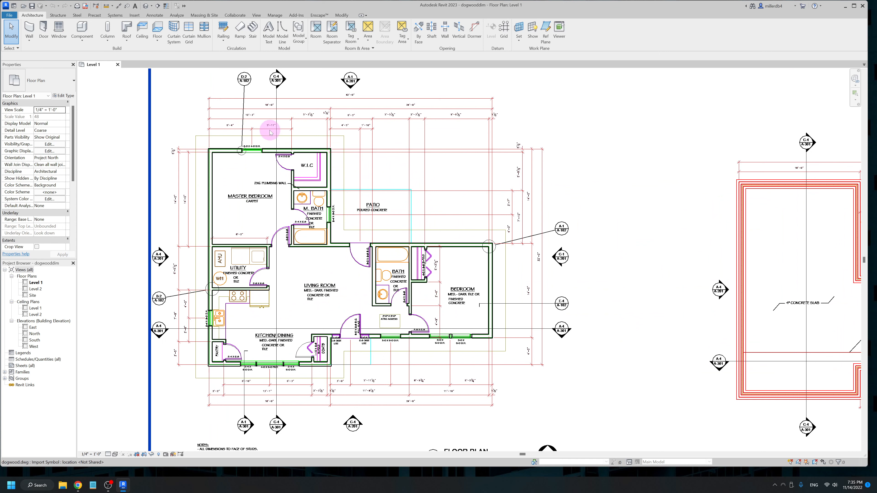
Move the imported dogwood.dwg drawing to the right of the modelled walls to compare the two floor plans.
drag(270, 131, 647, 121)
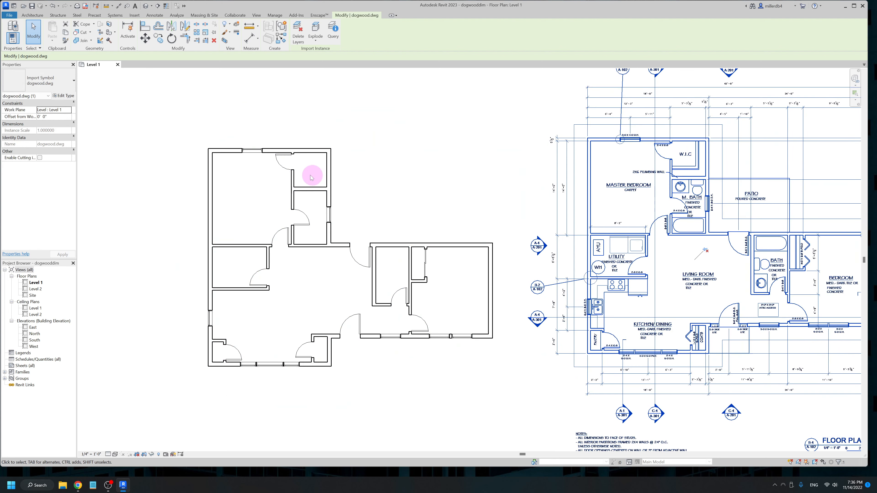
scroll(210, 181, down, 2)
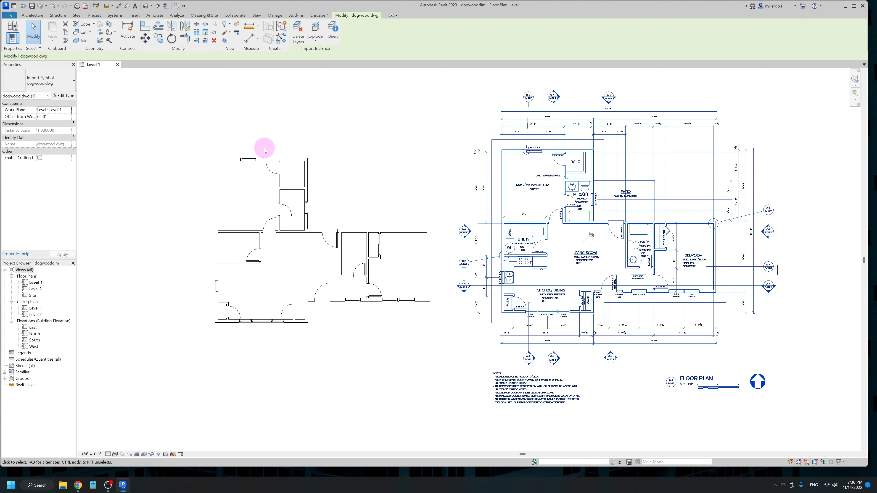
click(413, 194)
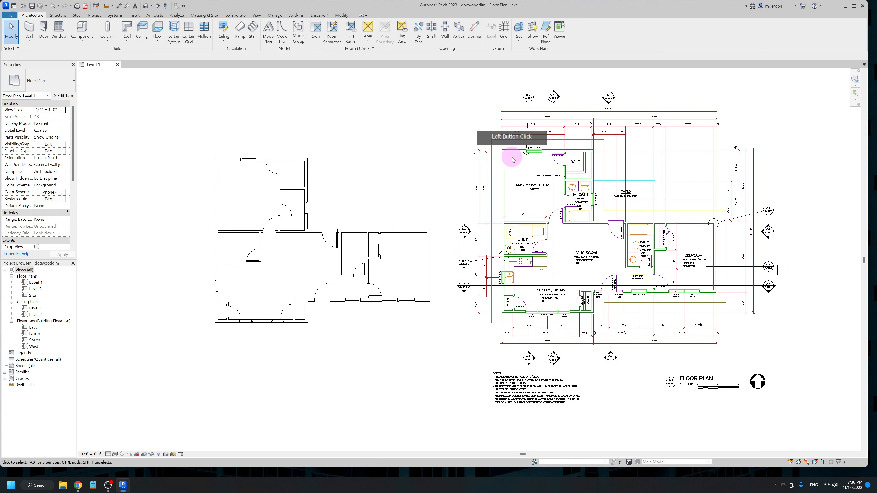
scroll(511, 152, up, 2)
scroll(511, 149, down, 2)
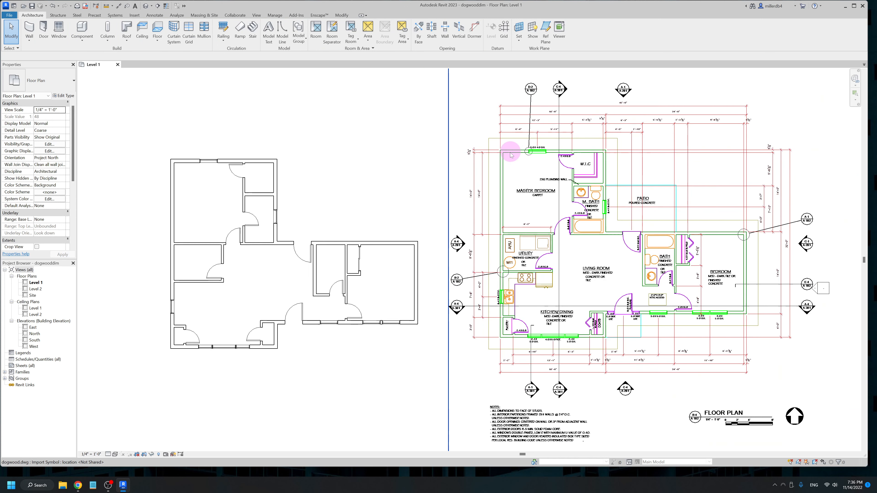
scroll(486, 199, up, 1)
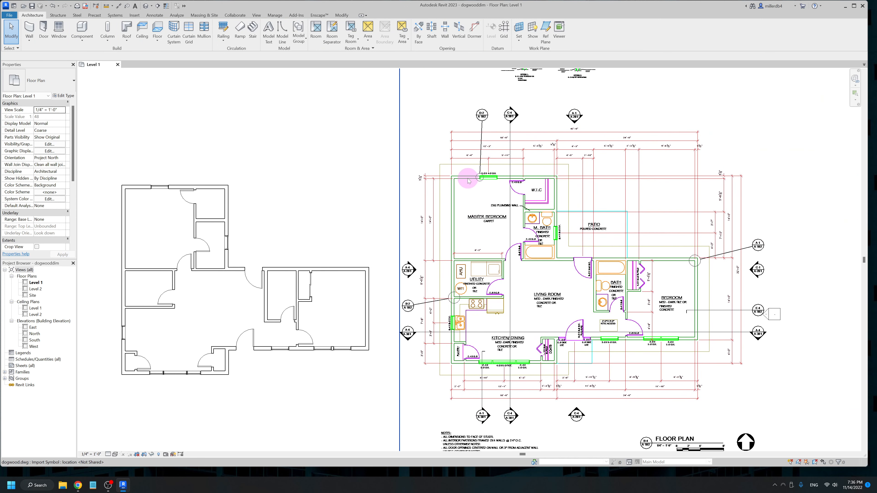
click(461, 176)
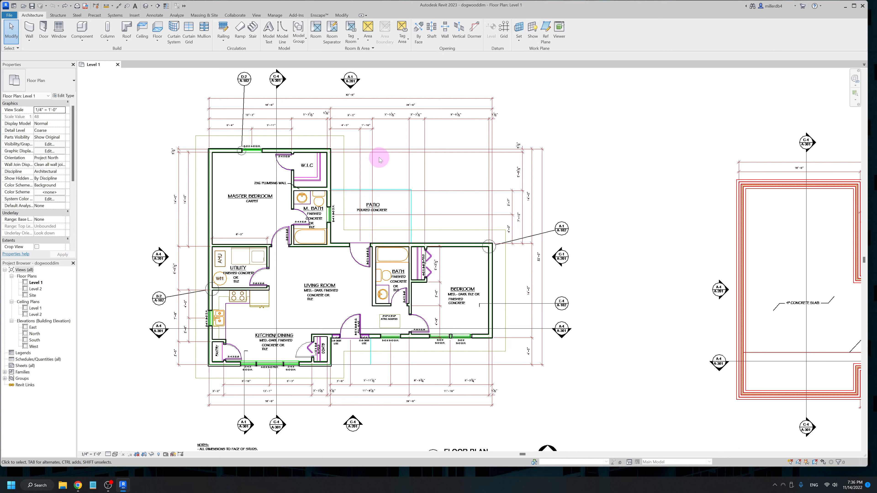
Override the imported dogwood.dwg's graphics by element in this view, applying a surface transparency of 80.
click(362, 153)
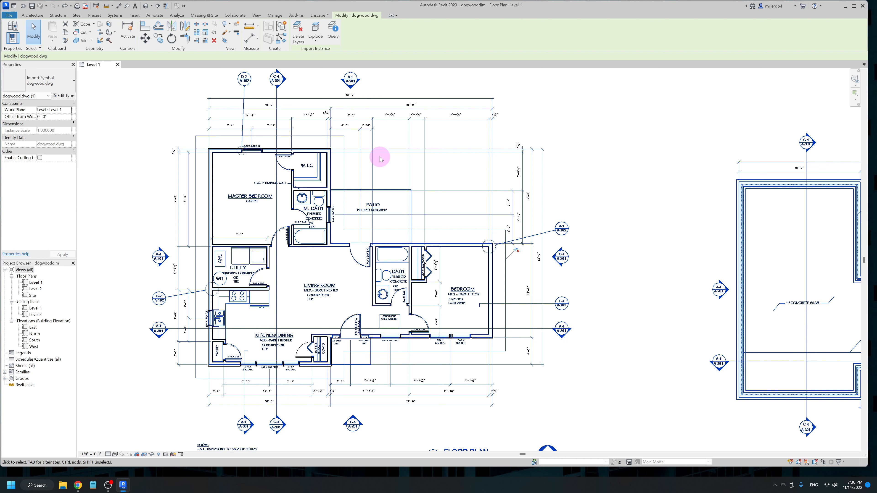
right_click(360, 153)
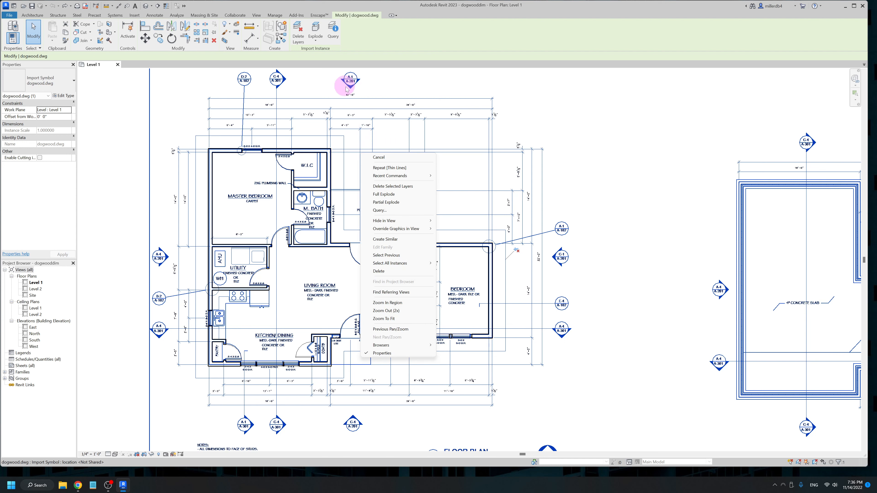
mouse_move(416, 230)
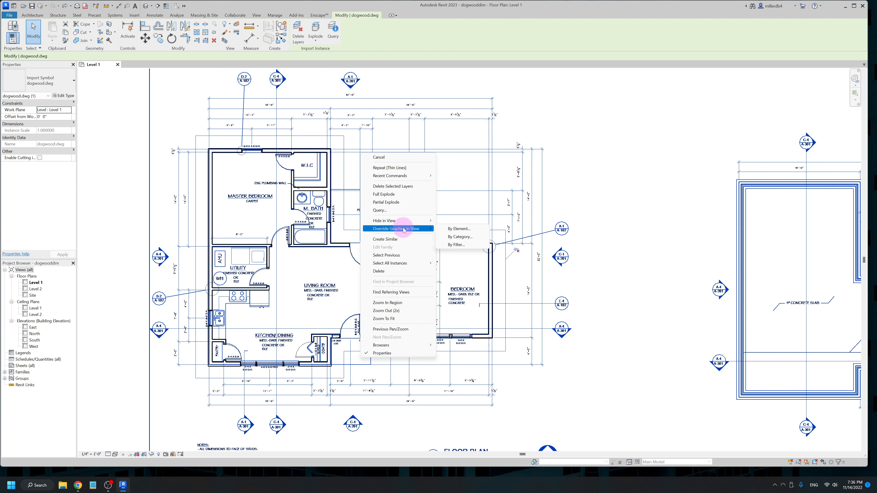
click(451, 229)
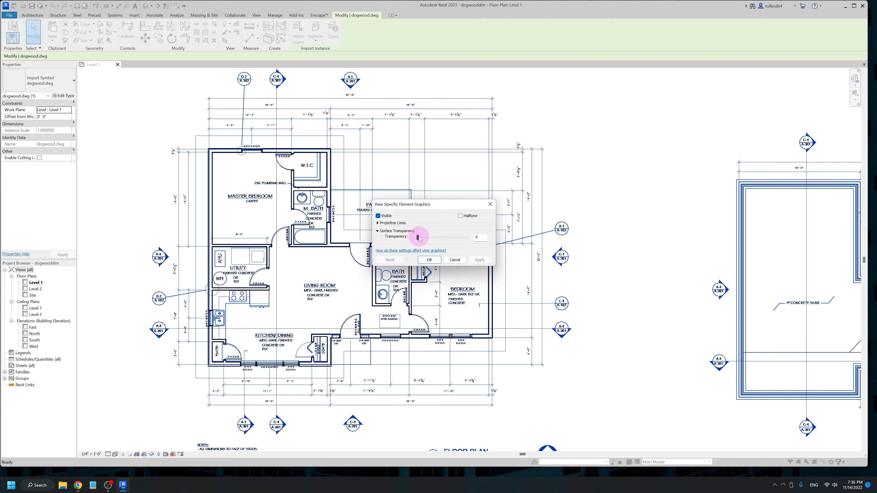
drag(418, 238, 465, 237)
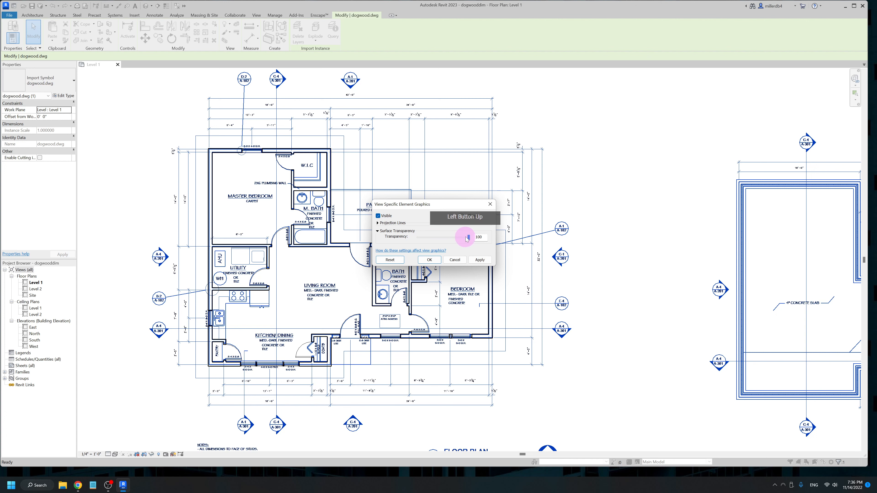
click(480, 259)
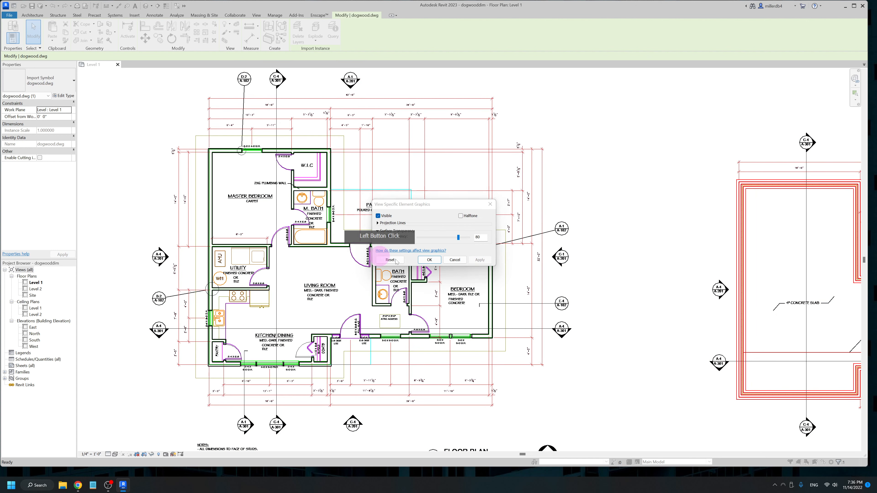
Apply Halftone to the imported drawing's element graphics, accept the override and deselect the drawing.
click(460, 216)
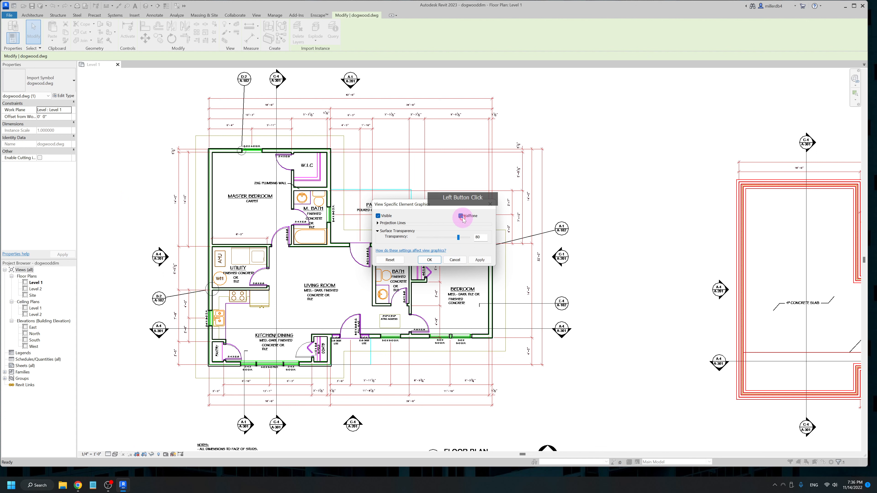
click(480, 260)
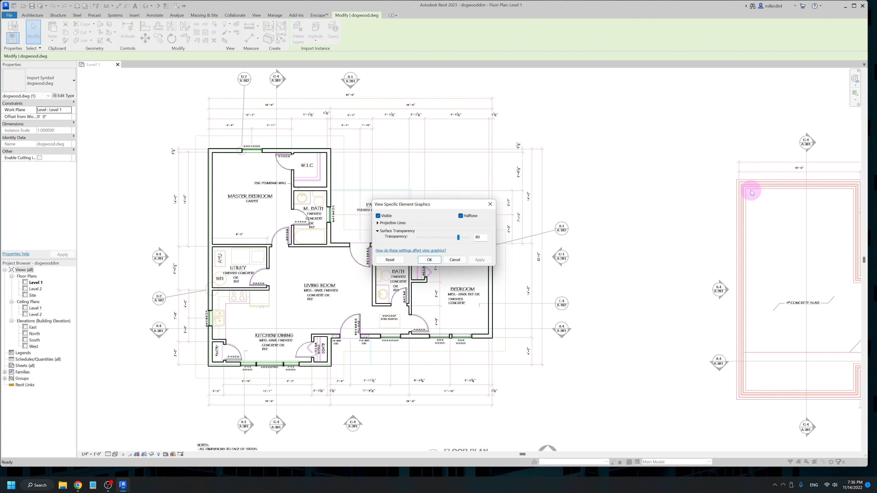
click(424, 263)
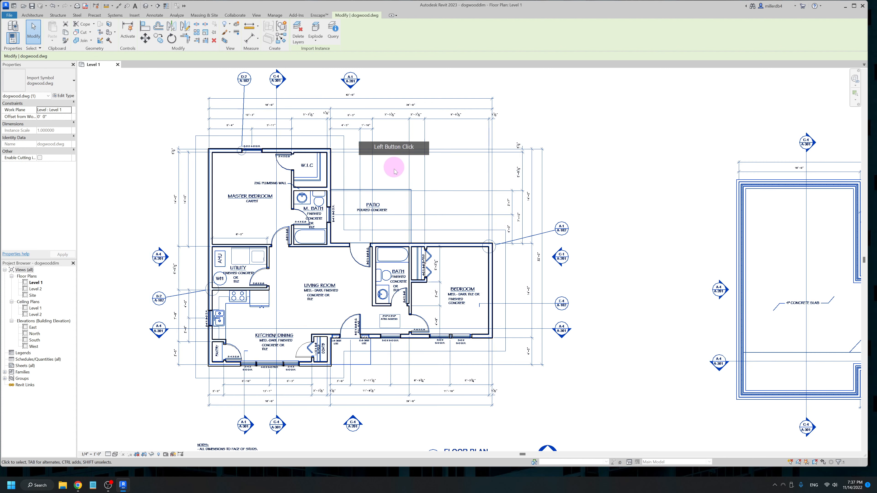
click(470, 149)
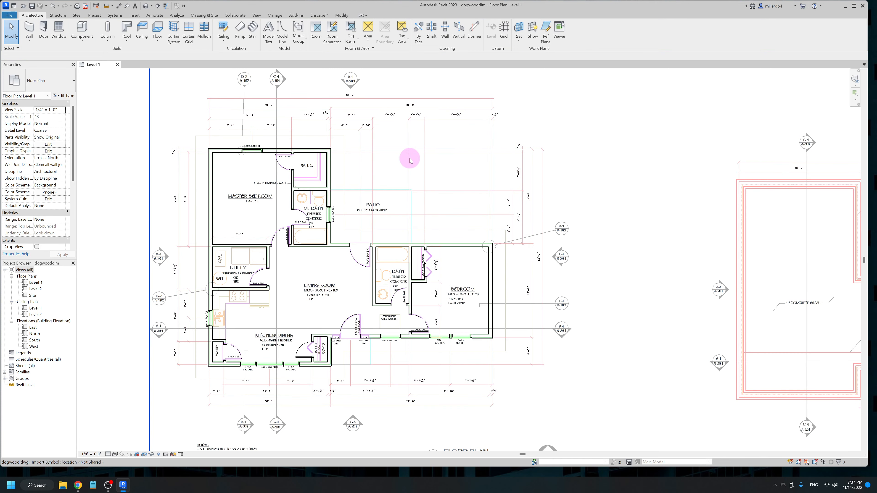
Move the halftoned dogwood.dwg import clear of the modelled walls so it sits to their right.
click(377, 147)
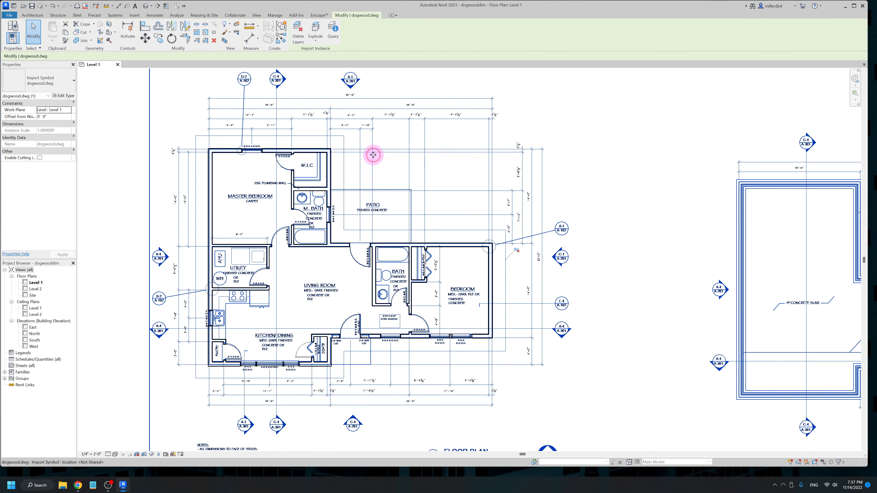
drag(373, 154, 767, 149)
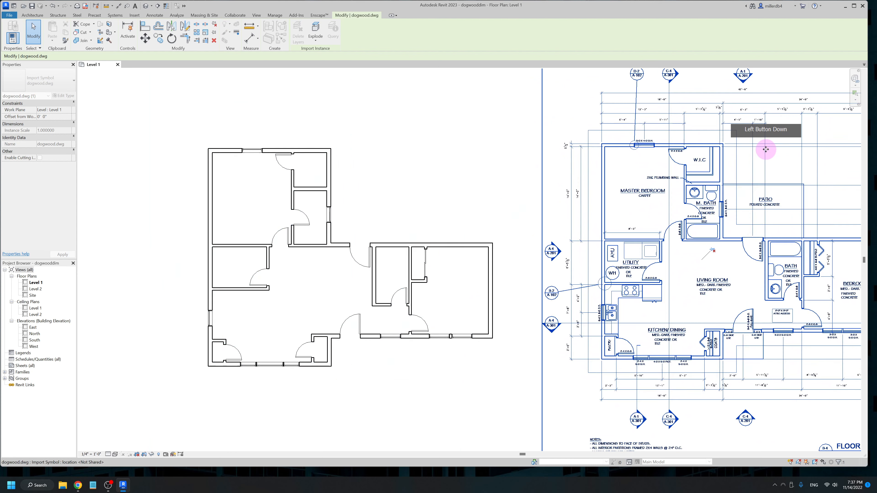
drag(609, 254, 641, 251)
middle_drag(656, 266, 564, 306)
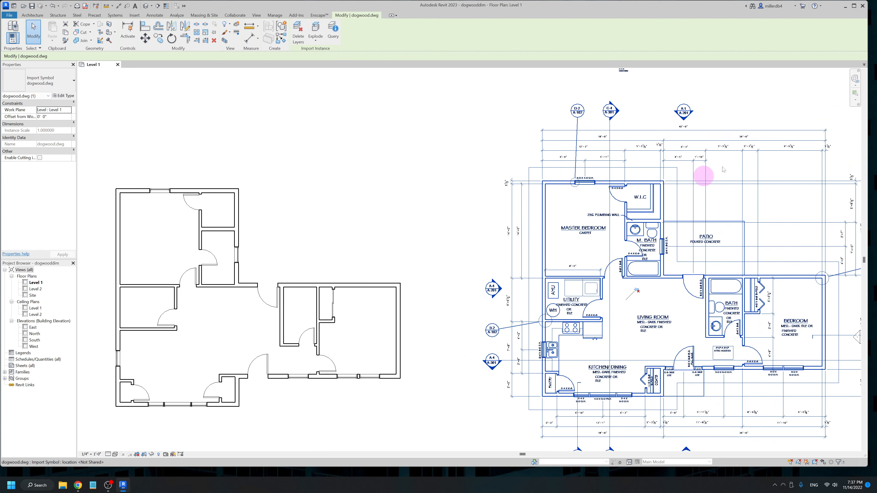
click(427, 231)
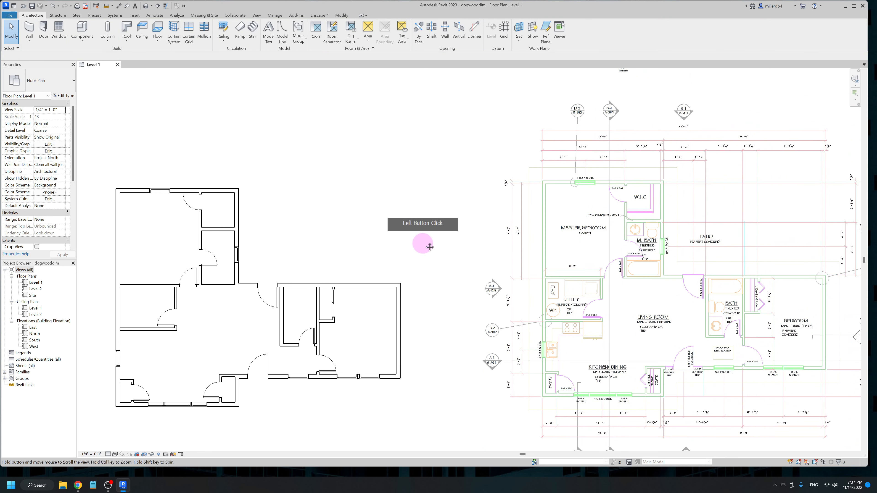
mouse_move(421, 243)
middle_down()
mouse_move(447, 205)
mouse_move(505, 204)
middle_up()
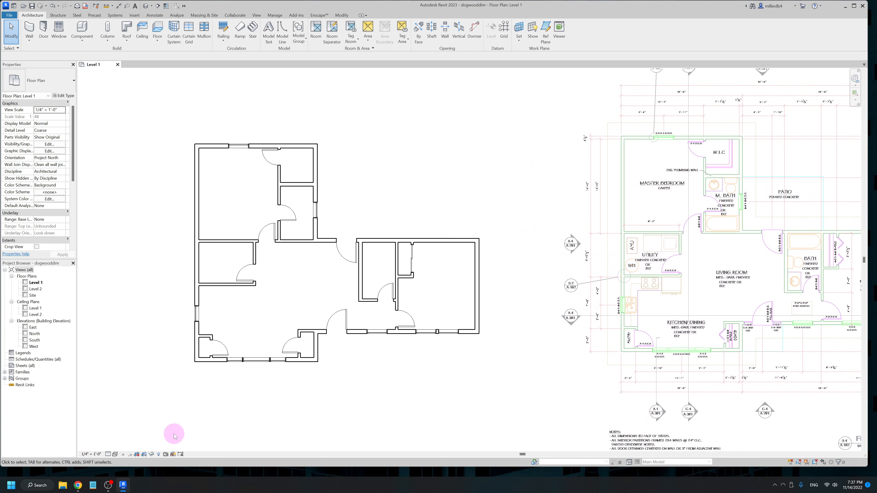
Try the Consistent Colors visual style on the Level 1 plan and set the view to Hidden Line.
click(116, 455)
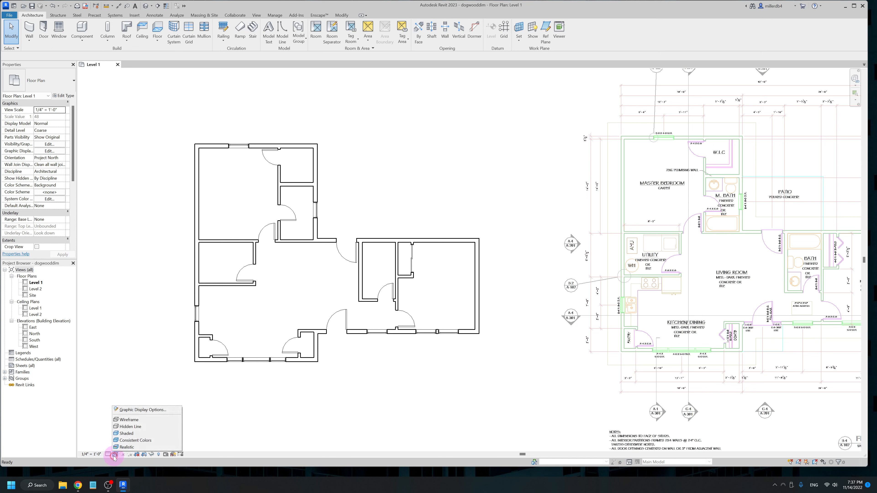
click(140, 428)
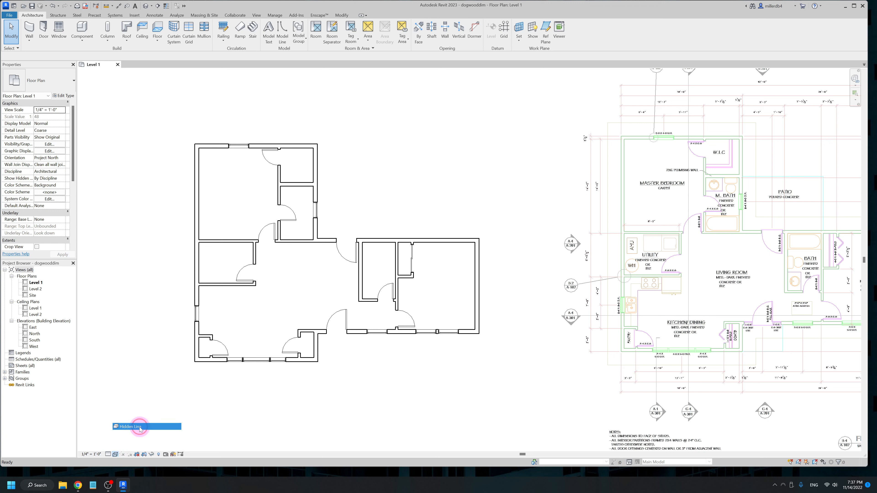
click(116, 459)
click(140, 436)
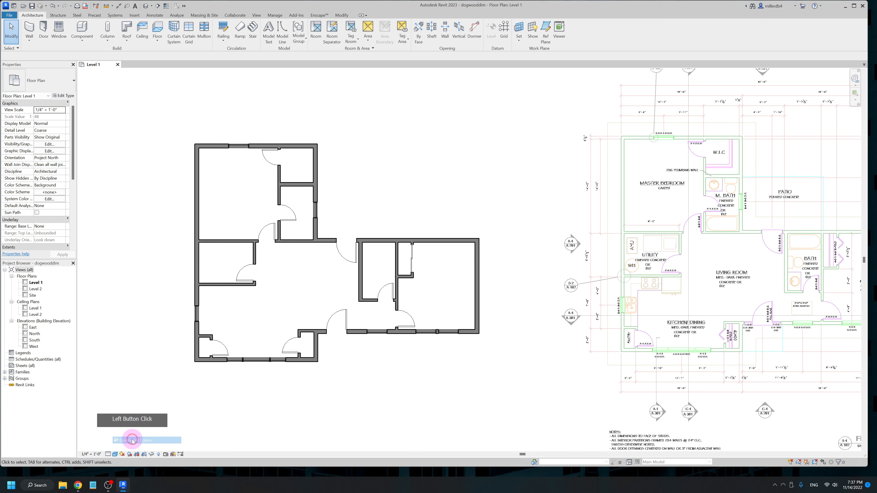
click(116, 458)
click(125, 428)
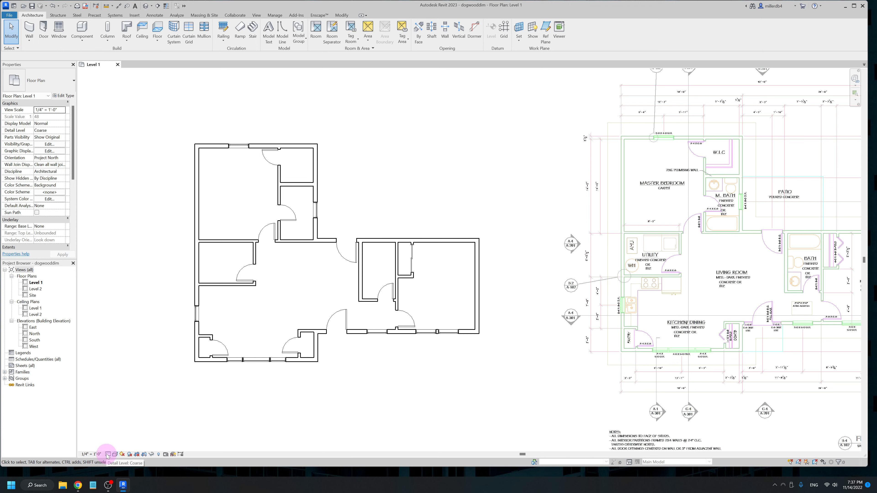
Set the Level 1 floor plan's detail level to Fine.
scroll(211, 345, up, 2)
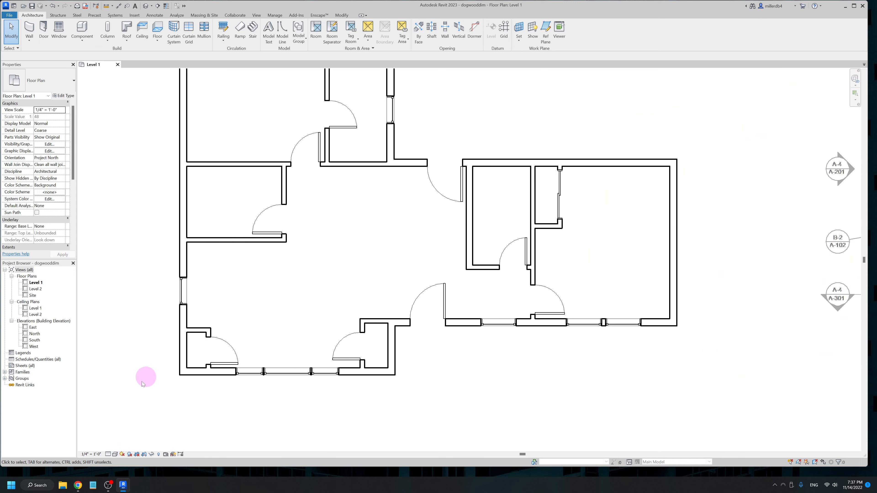
click(108, 455)
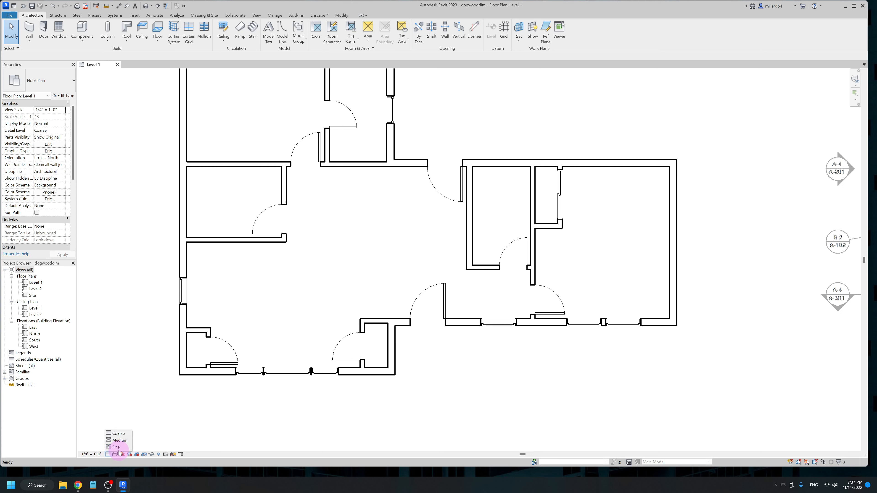
click(118, 448)
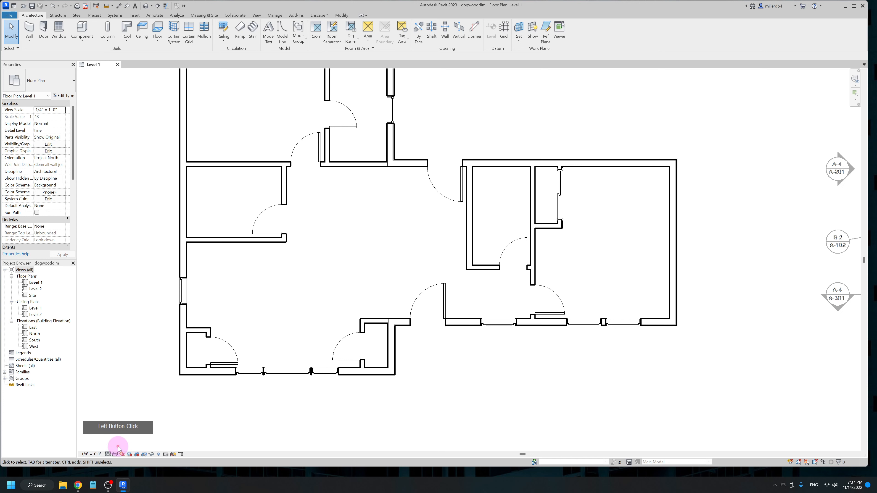
Examine the modelled exterior walls' layers and corners up close and compare them with the walls in the imported drawing.
scroll(176, 325, up, 5)
scroll(188, 339, up, 3)
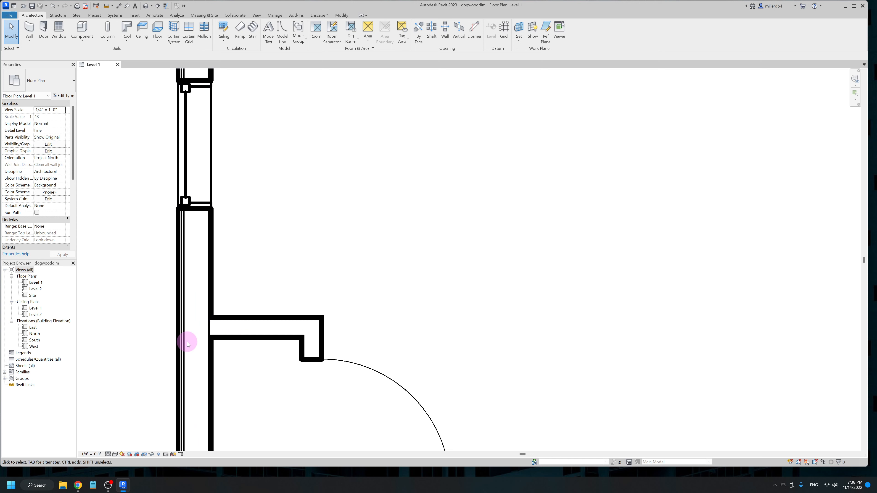
scroll(201, 341, down, 2)
scroll(201, 342, down, 2)
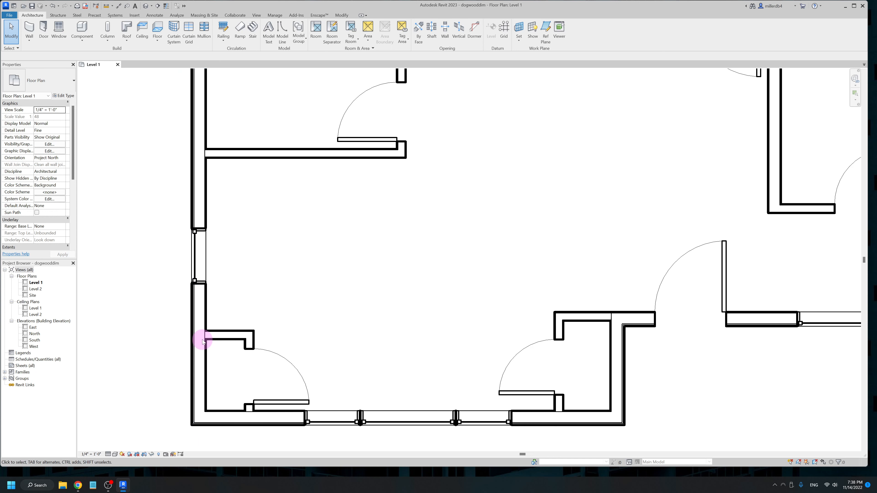
scroll(618, 417, up, 4)
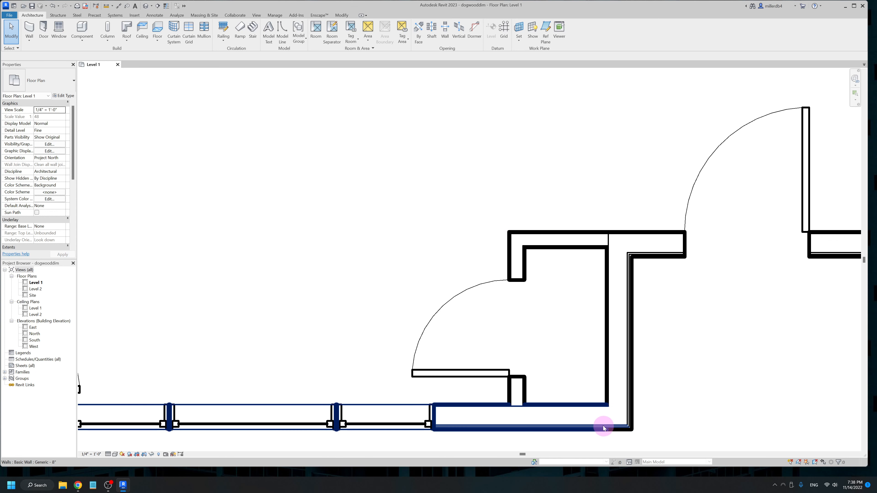
scroll(603, 427, down, 10)
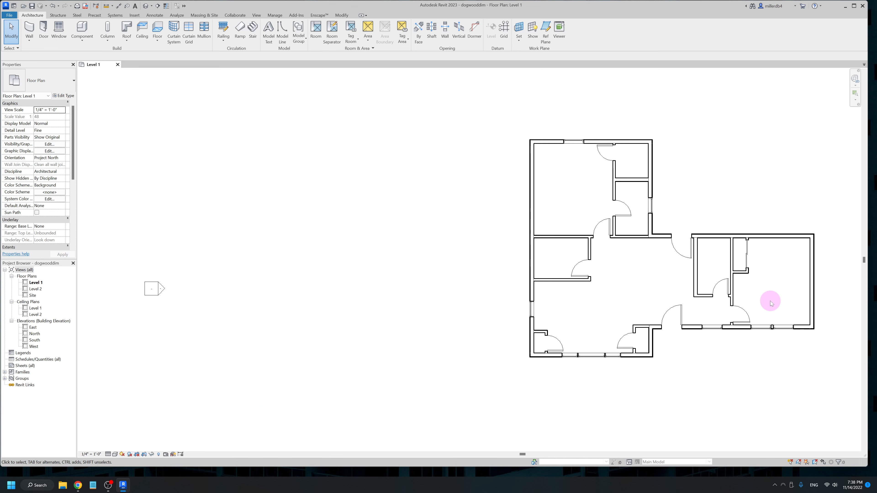
middle_drag(769, 300, 286, 305)
scroll(466, 135, up, 8)
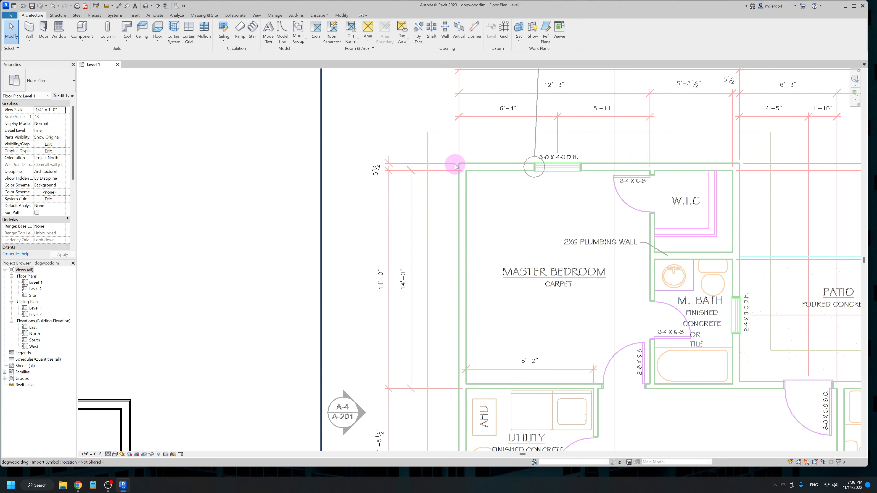
scroll(349, 218, down, 3)
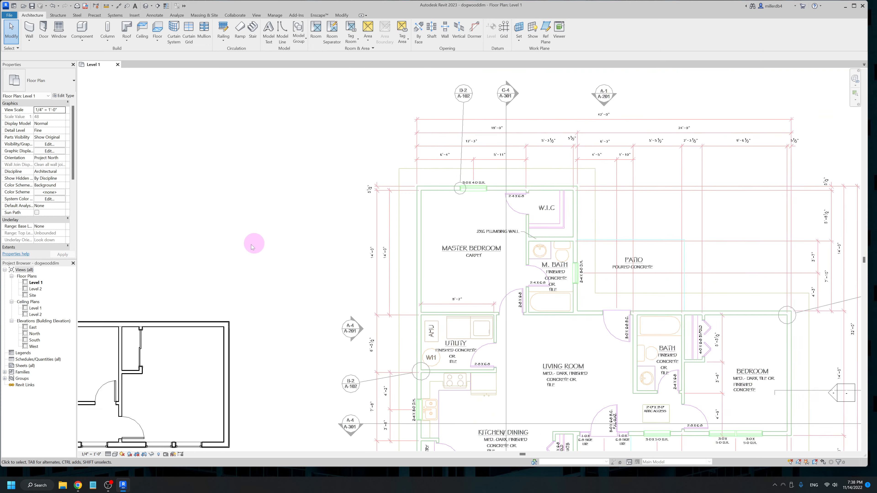
scroll(176, 318, up, 3)
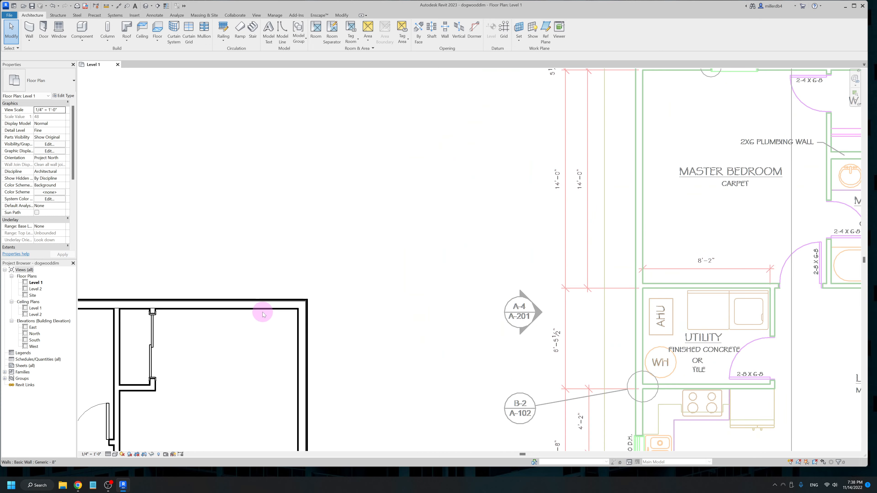
Compare the Level 1 plan's walls with thick and thin line display, and leave Thin Lines turned on.
scroll(227, 303, down, 2)
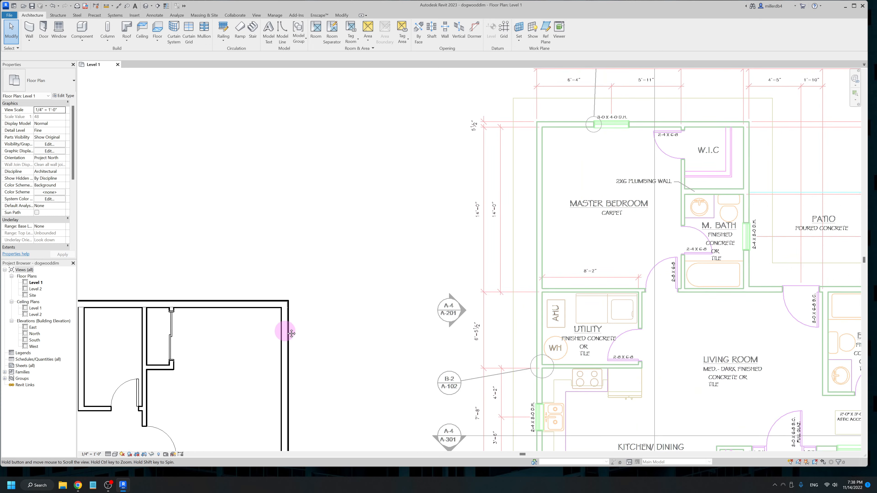
middle_drag(288, 328, 575, 282)
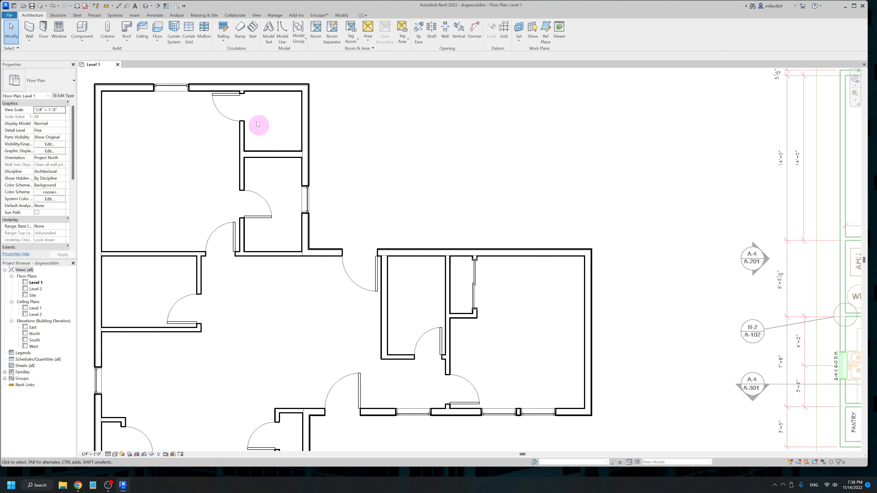
click(166, 6)
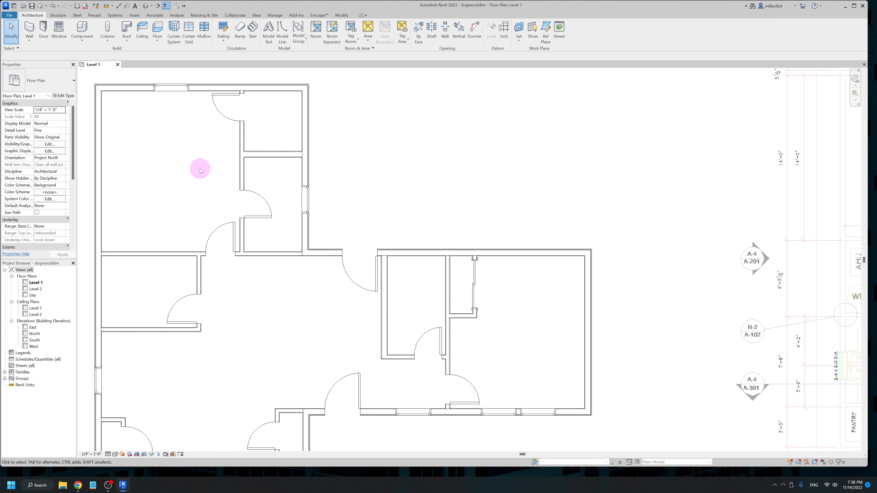
click(167, 6)
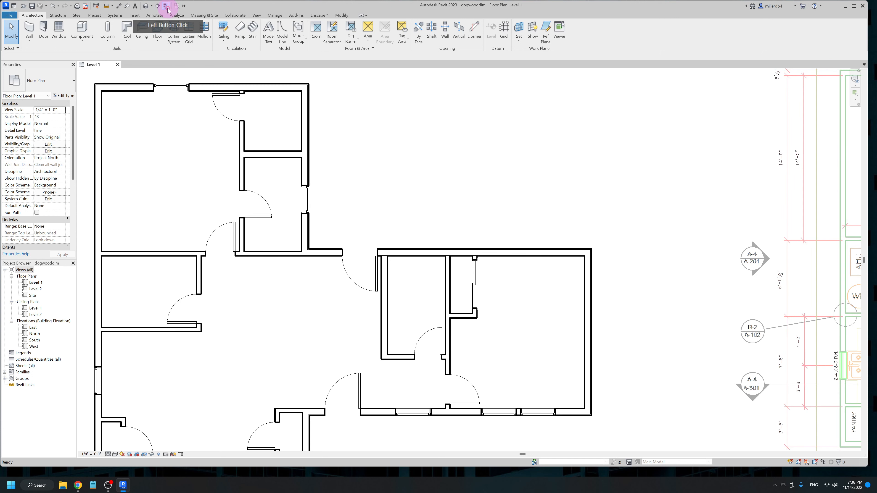
click(168, 10)
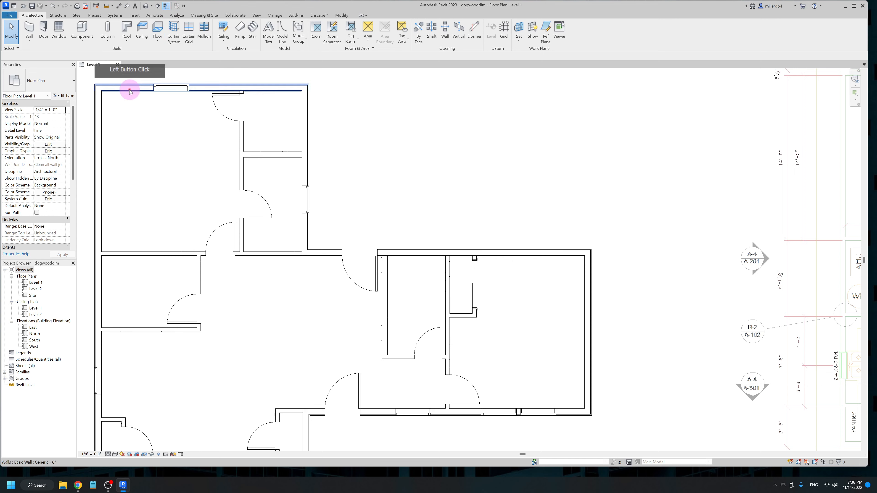
Examine the modelled walls in thin lines and review the imported floor plan's dimension strings and notes.
scroll(97, 119, up, 4)
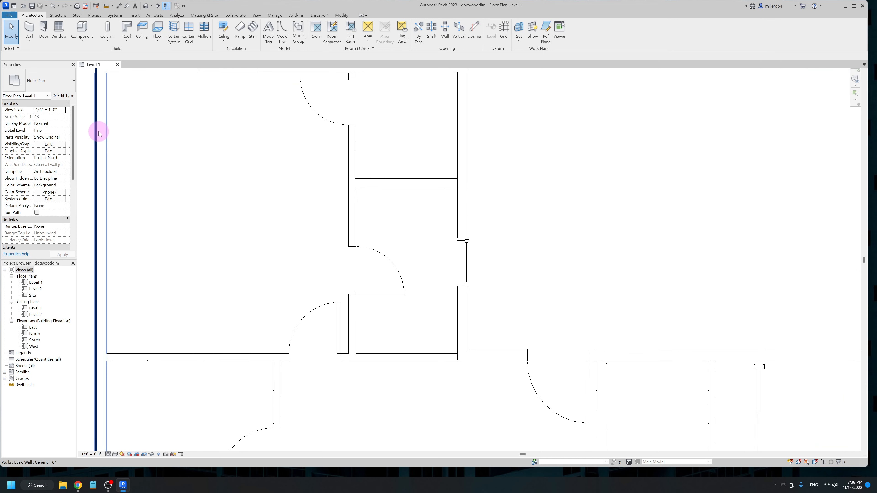
scroll(97, 138, down, 3)
scroll(123, 154, down, 2)
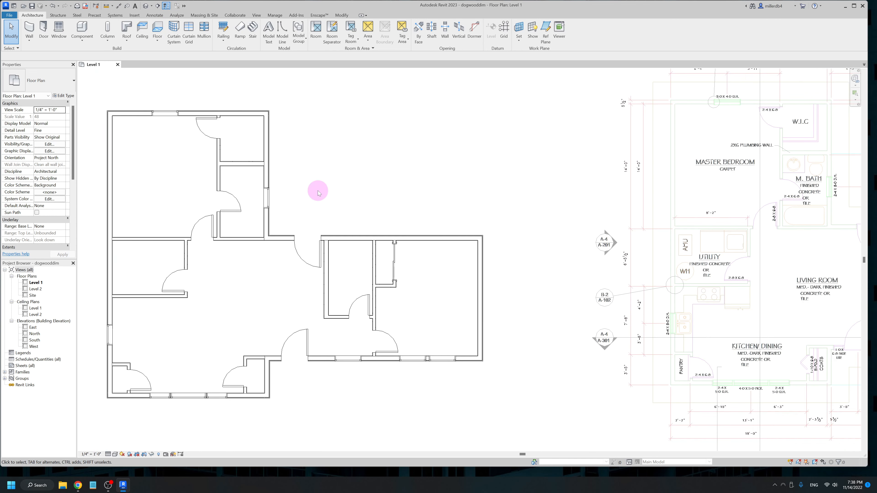
scroll(432, 178, down, 1)
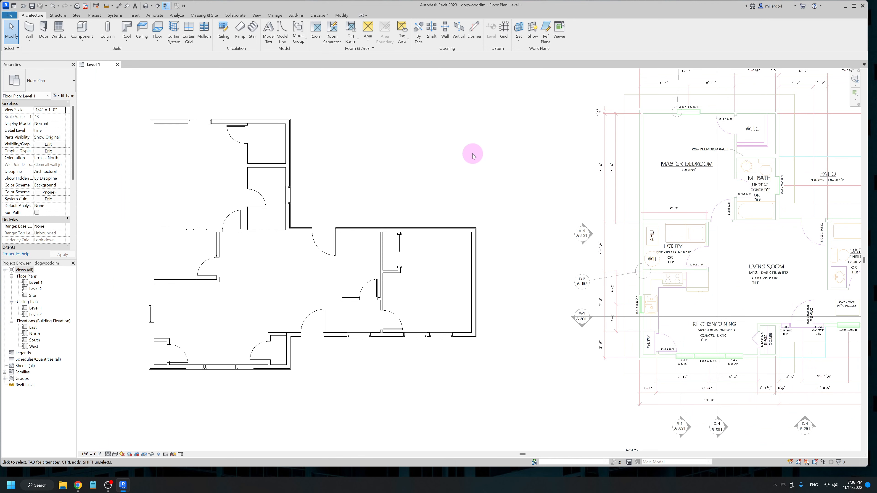
scroll(559, 223, down, 2)
middle_drag(566, 225, 352, 274)
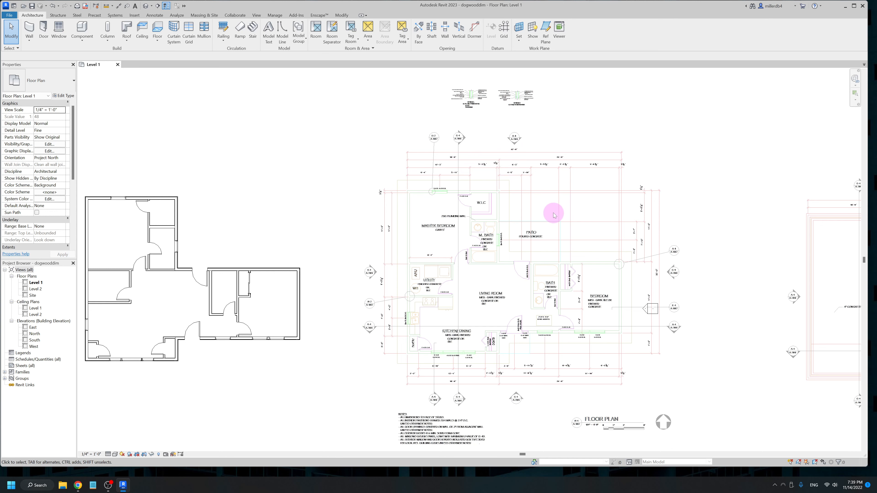
scroll(443, 153, up, 3)
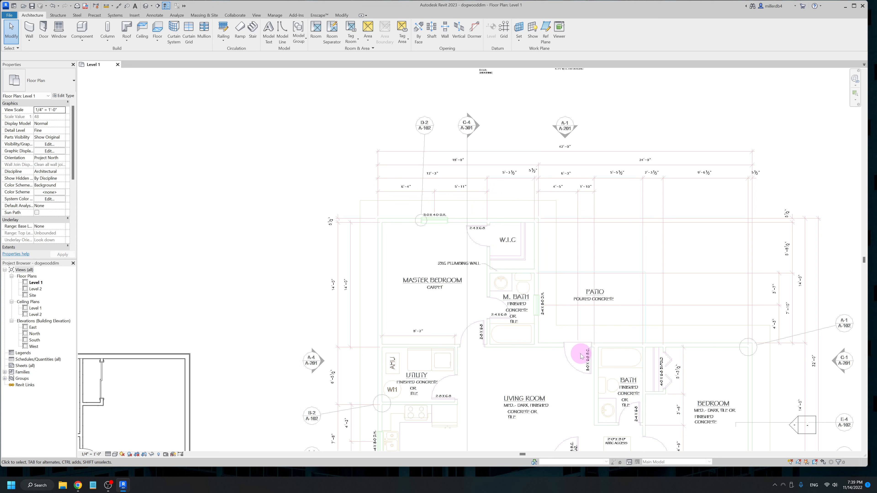
scroll(460, 342, down, 5)
middle_drag(330, 337, 402, 280)
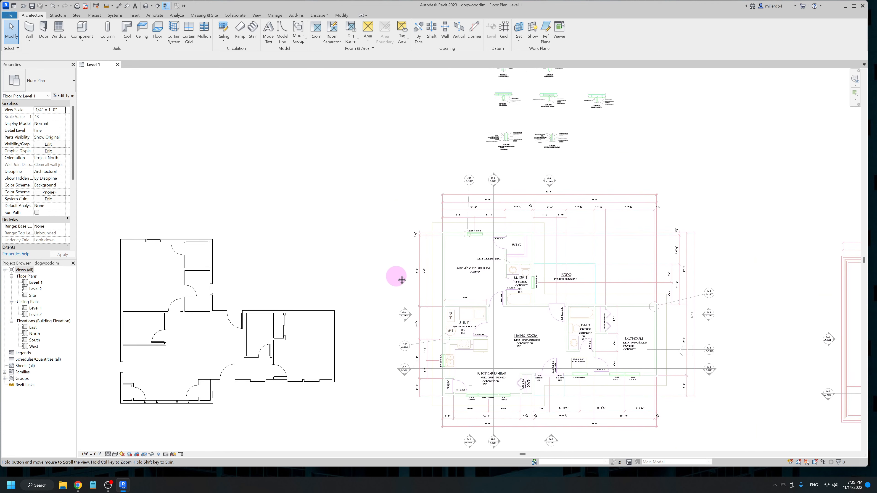
Start an aligned dimension from the outer core face of the modelled plan's west exterior wall.
scroll(402, 280, up, 2)
scroll(136, 220, up, 3)
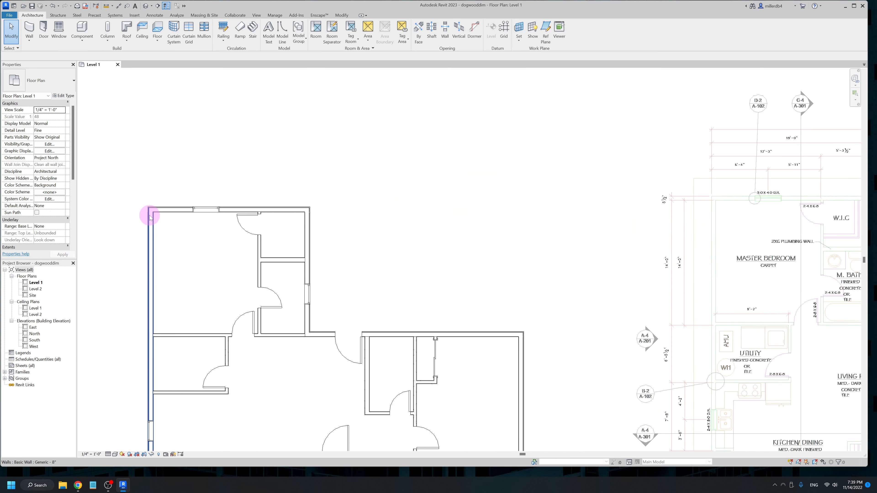
scroll(146, 219, up, 2)
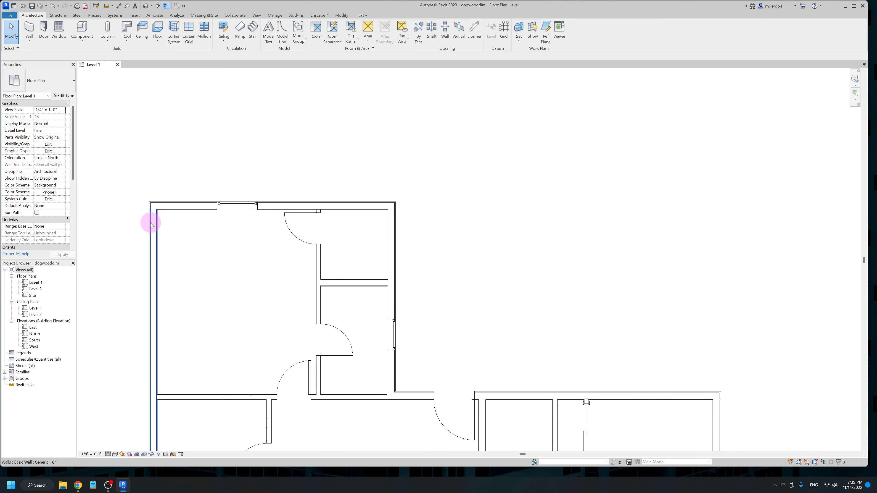
scroll(149, 239, up, 2)
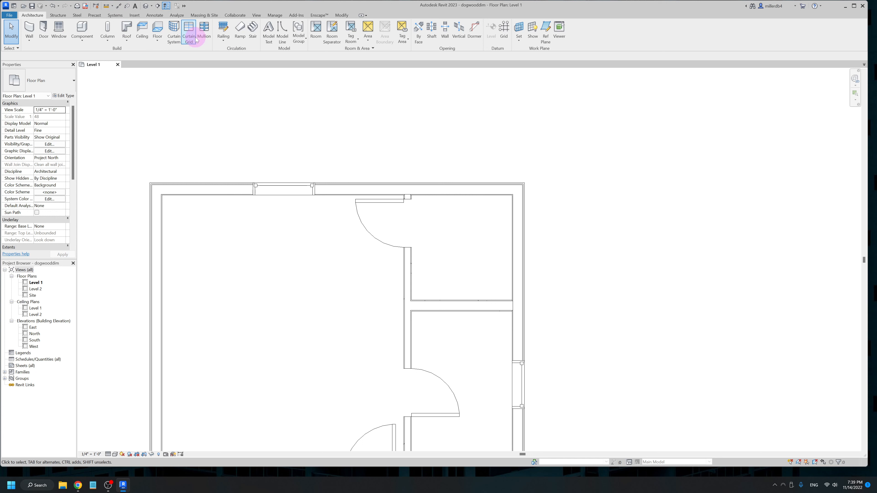
click(152, 18)
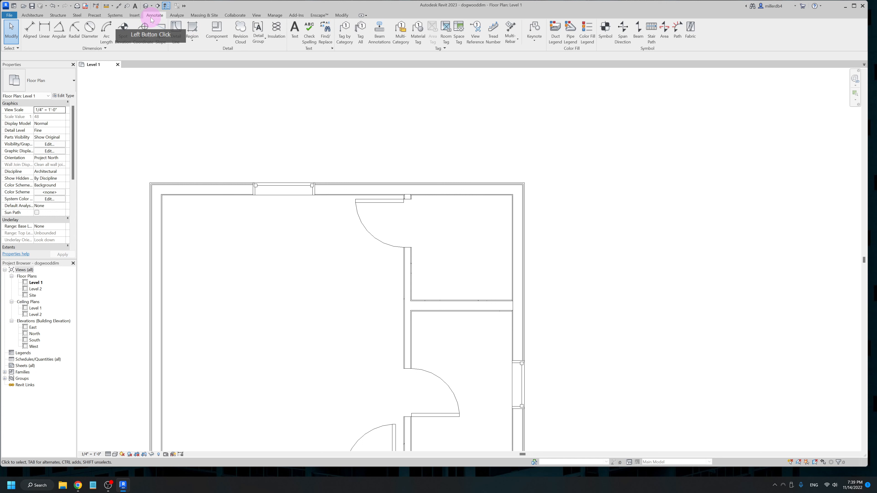
click(19, 30)
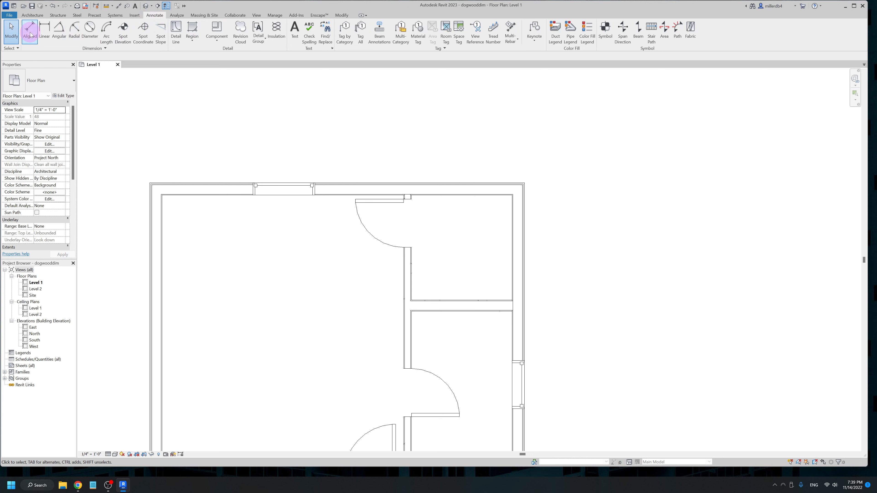
click(119, 6)
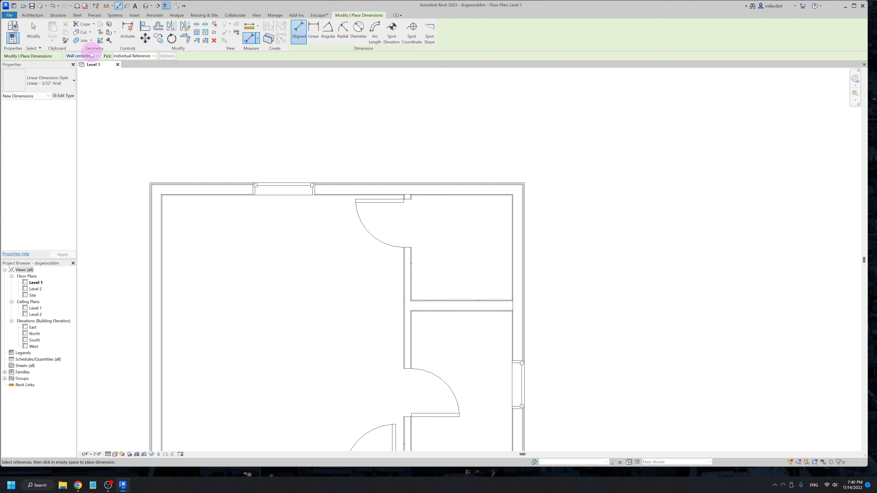
scroll(158, 219, up, 2)
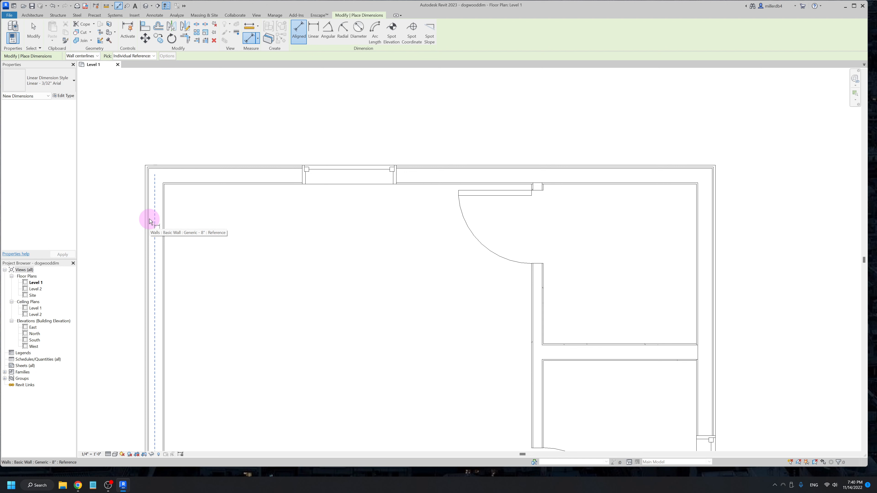
scroll(149, 221, up, 2)
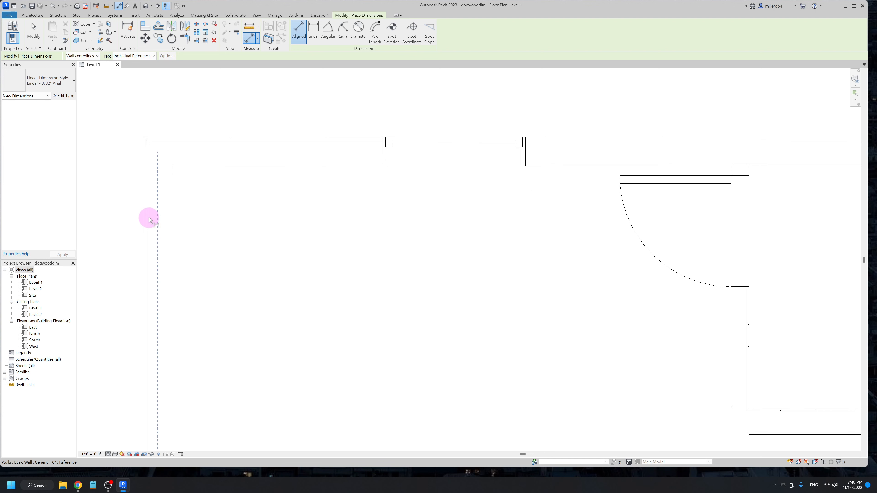
key(Tab)
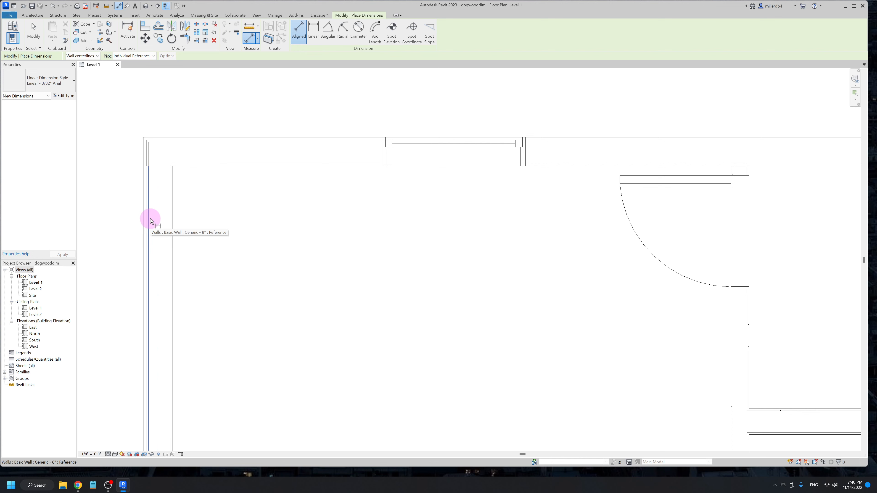
click(150, 221)
Finish the overall width dimension at the outer core face of the east exterior wall and place it above the plan.
scroll(150, 218, down, 3)
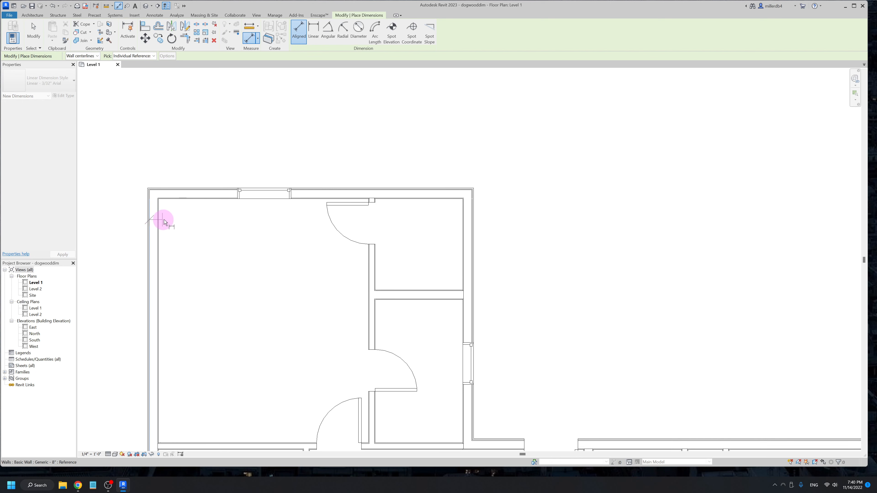
scroll(180, 226, down, 2)
scroll(581, 388, up, 4)
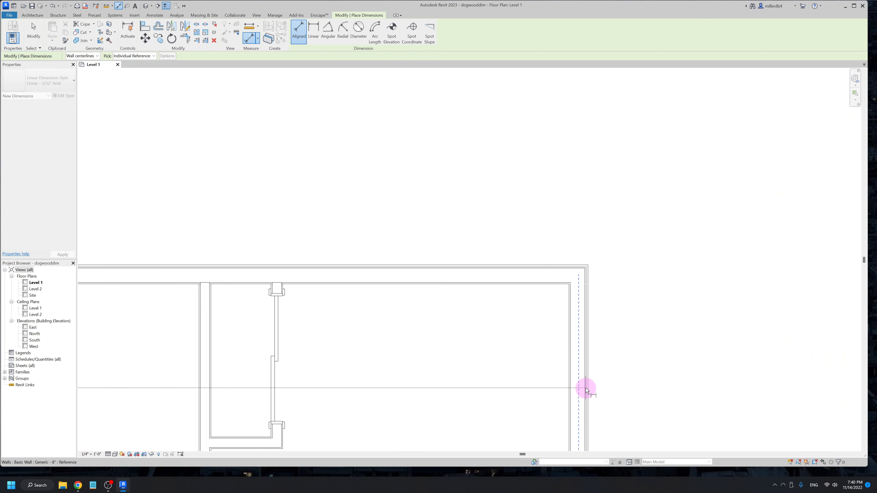
key(Tab)
scroll(586, 389, up, 3)
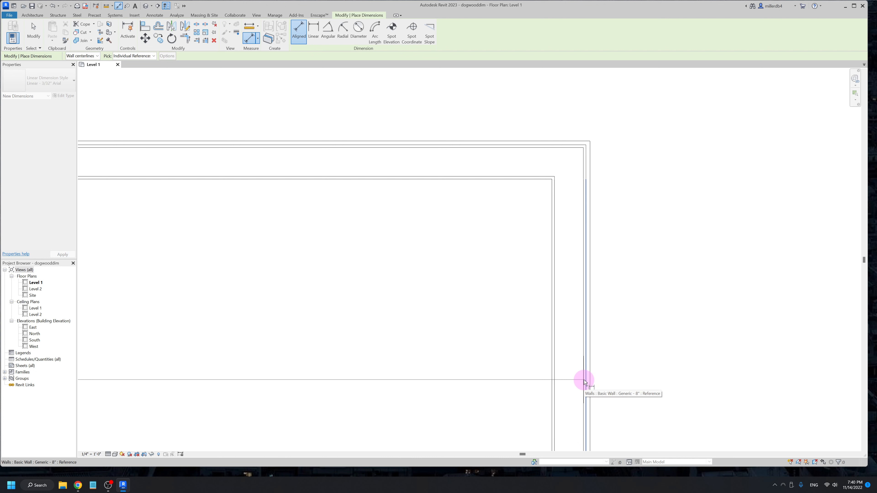
click(583, 380)
scroll(584, 380, down, 3)
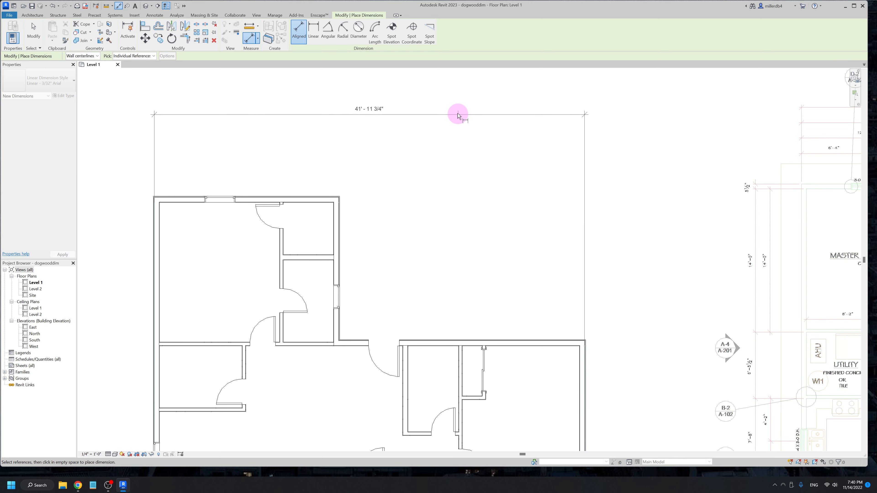
click(447, 121)
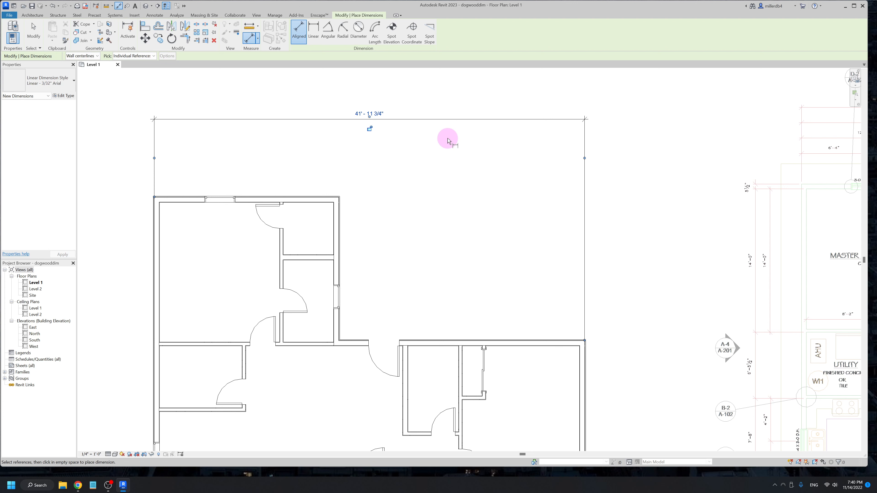
Compare the placed overall width dimension with the matching dimension in the imported drawing, and end dimensioning.
scroll(303, 163, down, 2)
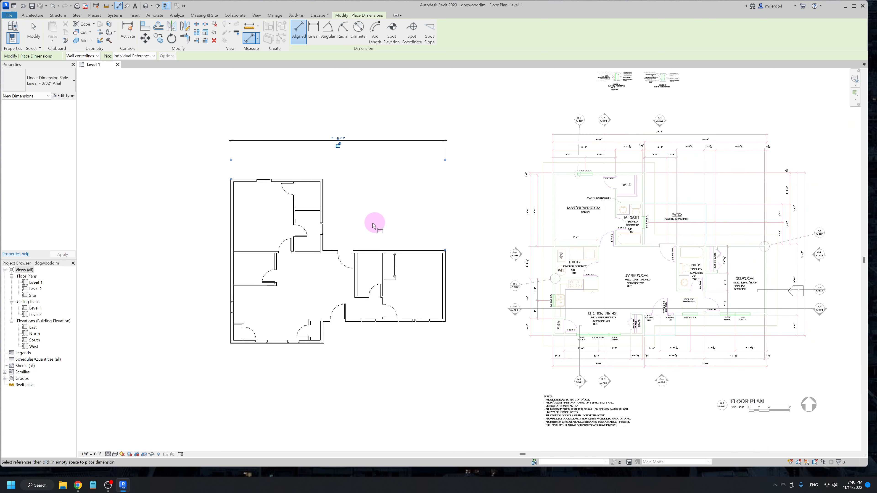
middle_drag(394, 216, 284, 318)
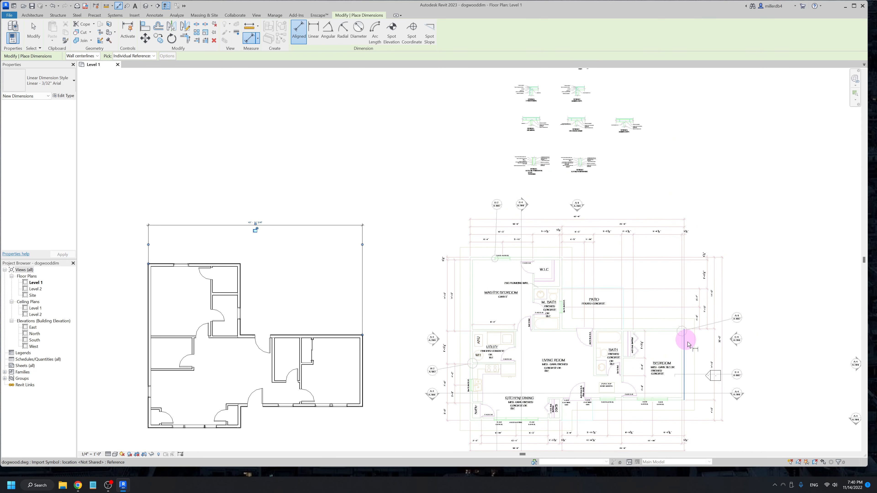
scroll(587, 210, up, 2)
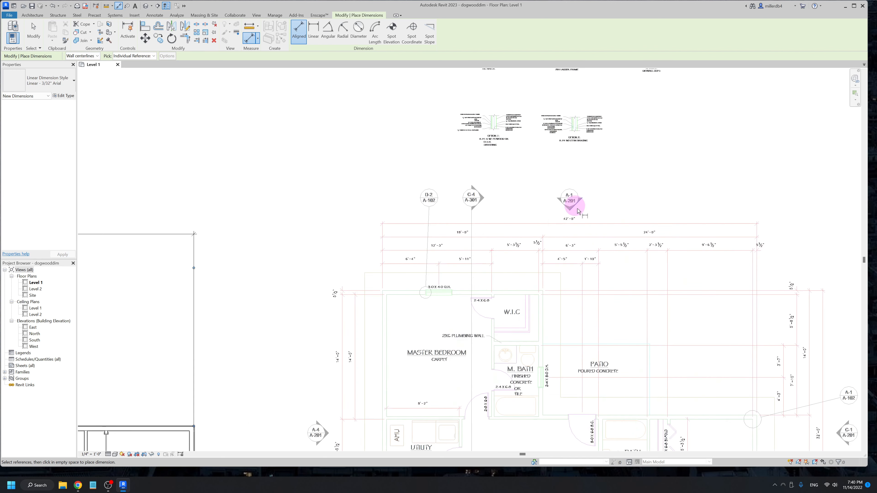
scroll(187, 299, down, 2)
middle_drag(186, 299, 421, 284)
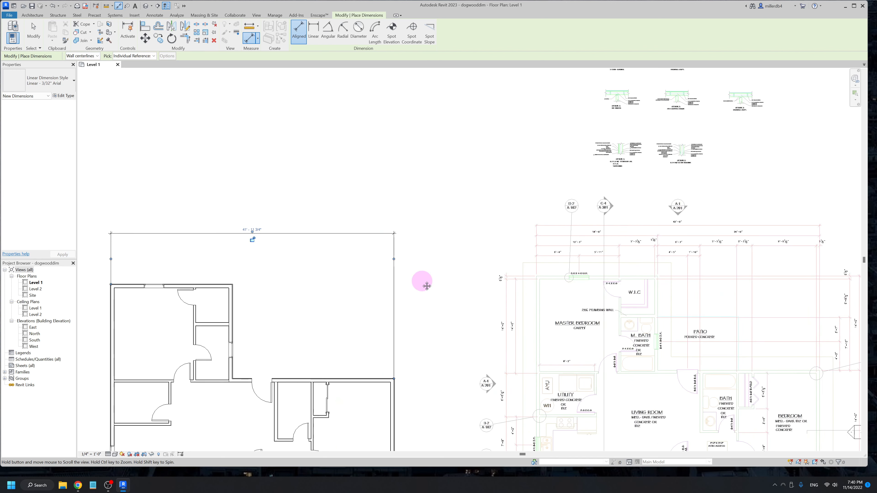
scroll(241, 229, up, 1)
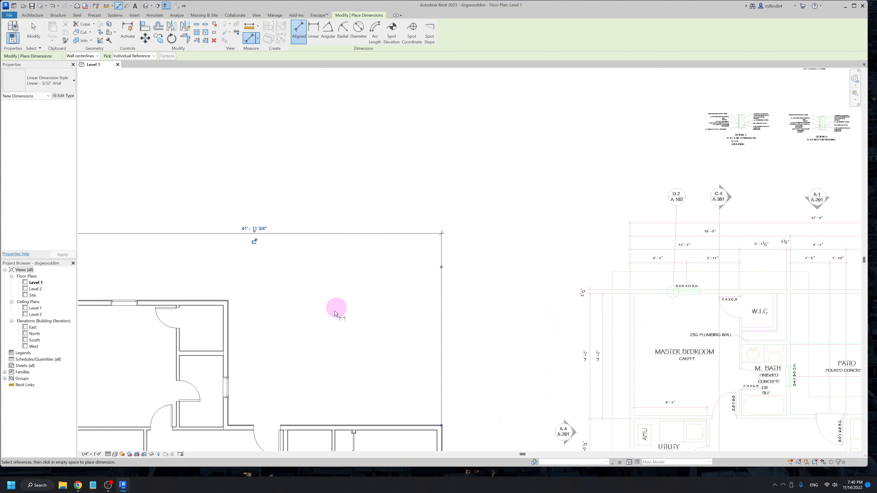
middle_drag(349, 315, 404, 298)
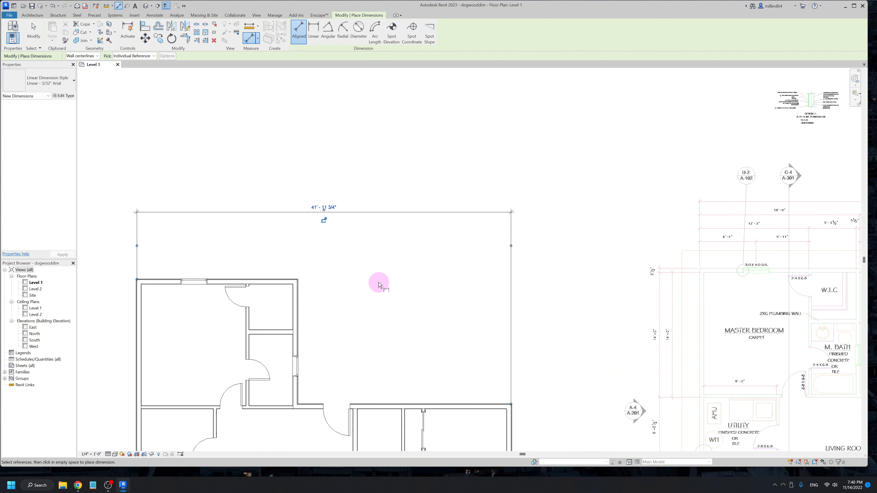
key(Escape)
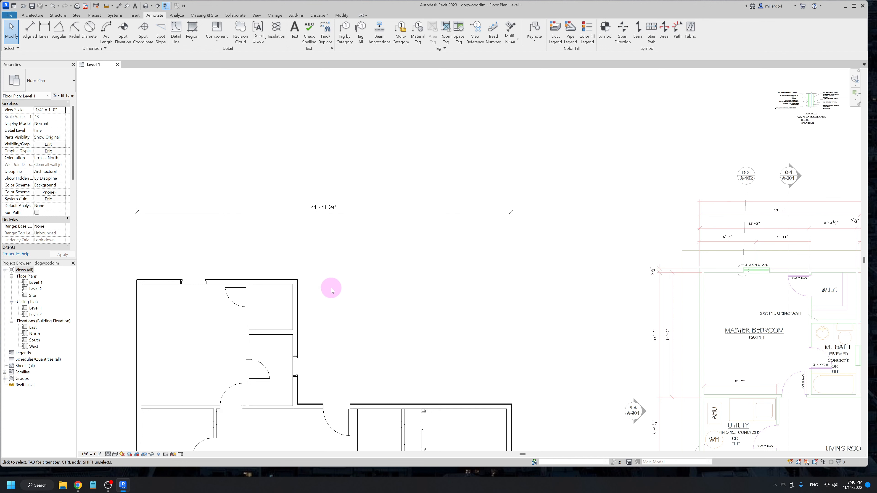
Move the east exterior wall by setting the overall width dimension above the plan to 42'.
click(138, 306)
click(501, 423)
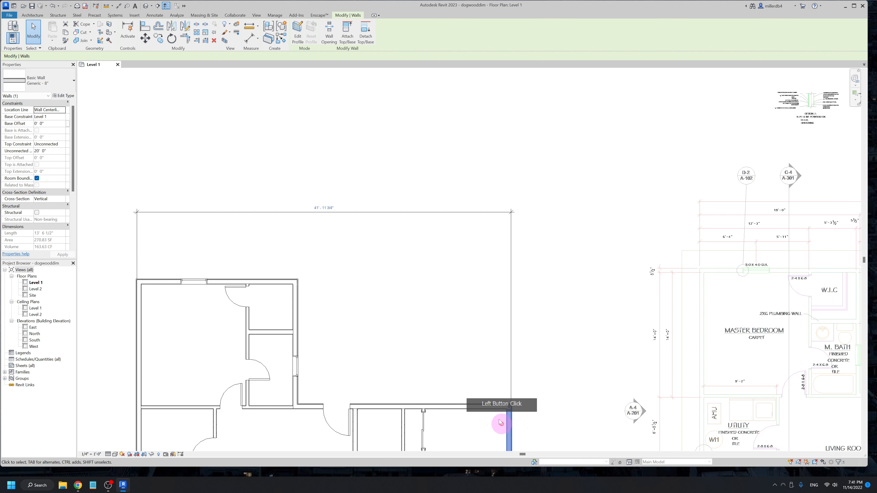
click(329, 209)
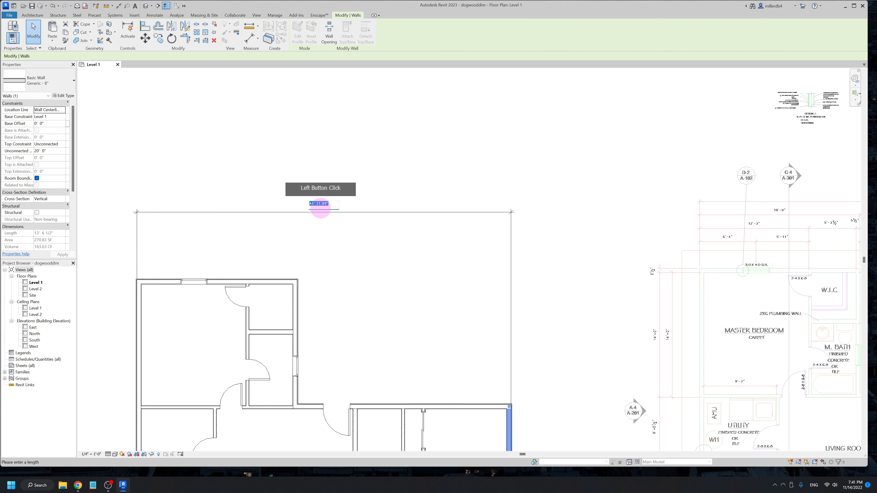
text(4)
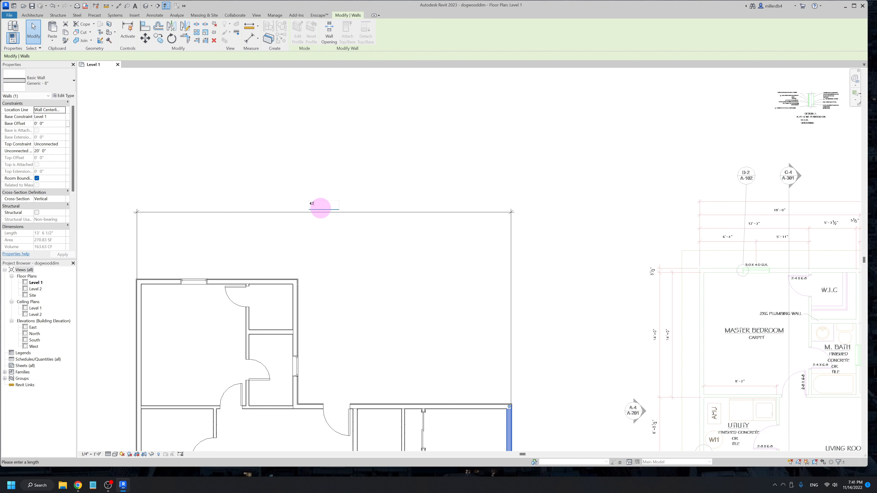
text(2)
click(320, 208)
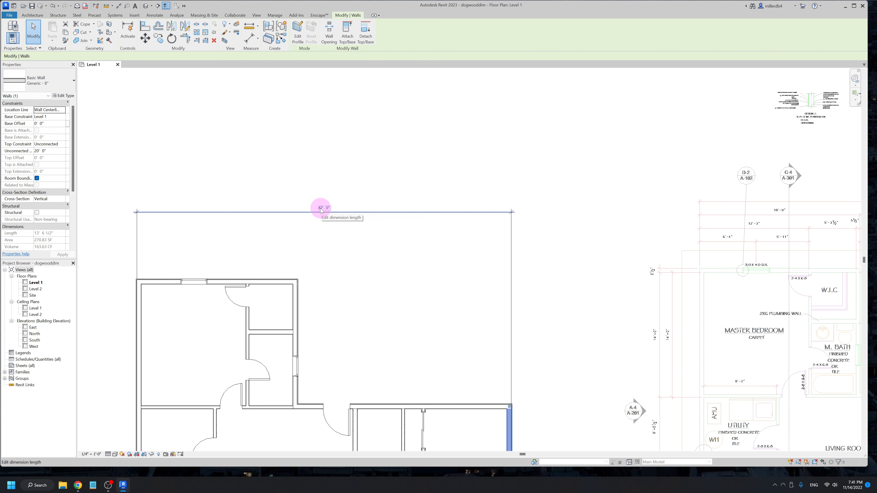
click(356, 211)
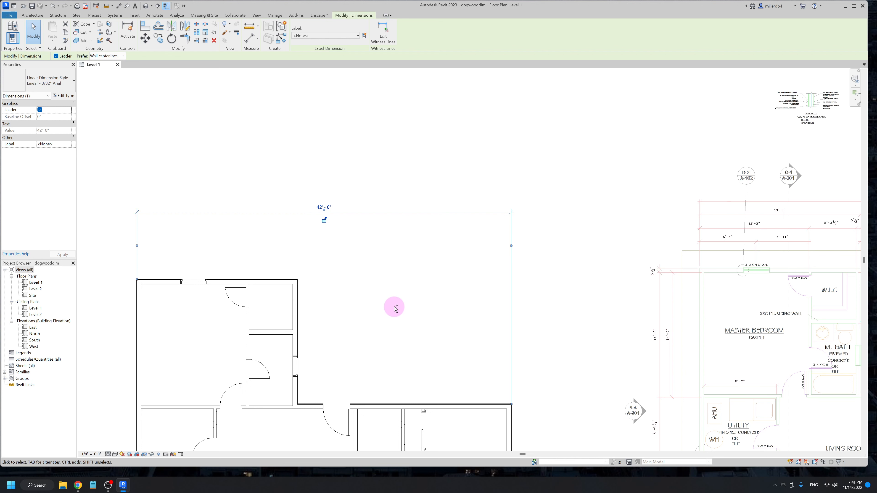
key(Escape)
Set the aligned dimension's wall reference preference to Faces of core, and end the command.
scroll(395, 309, up, 5)
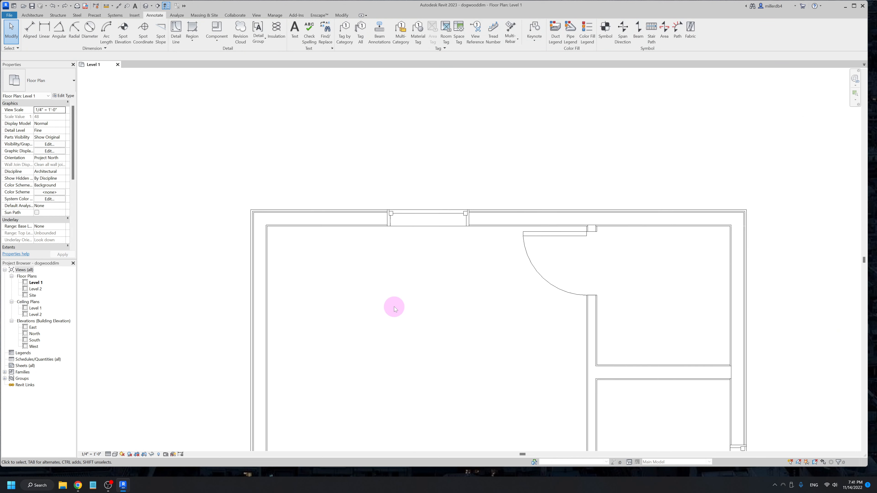
scroll(396, 308, down, 6)
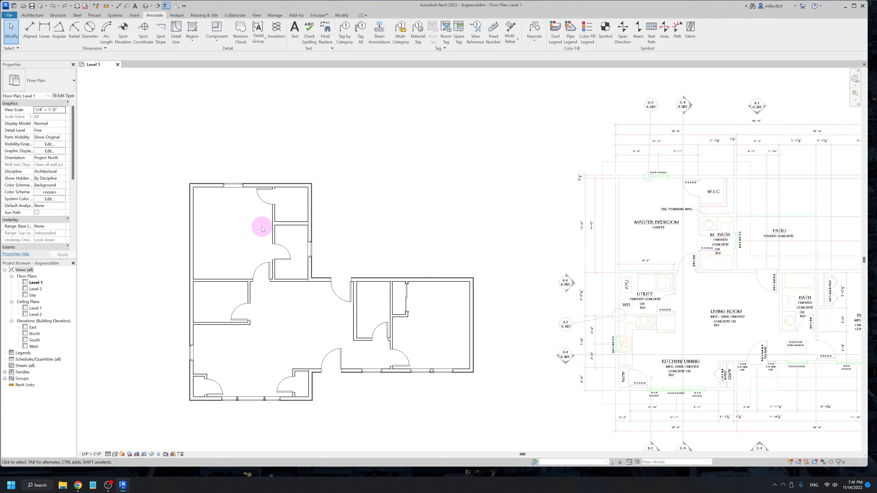
middle_drag(396, 241, 351, 223)
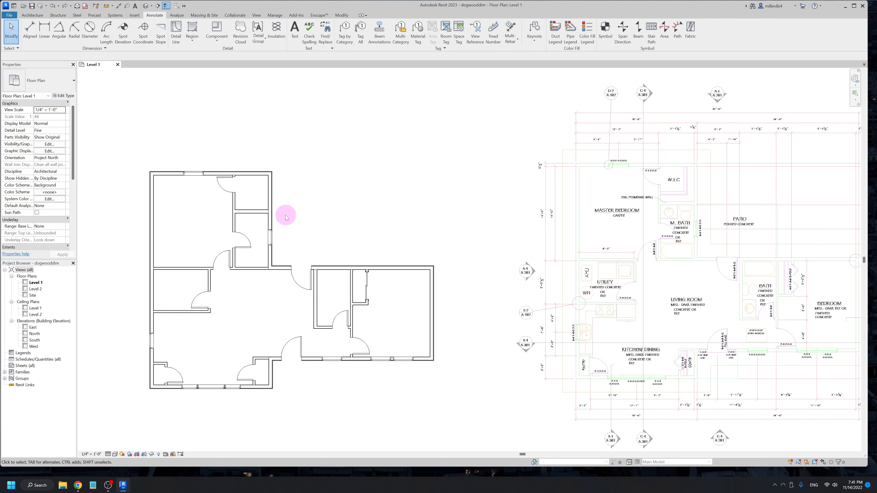
click(119, 6)
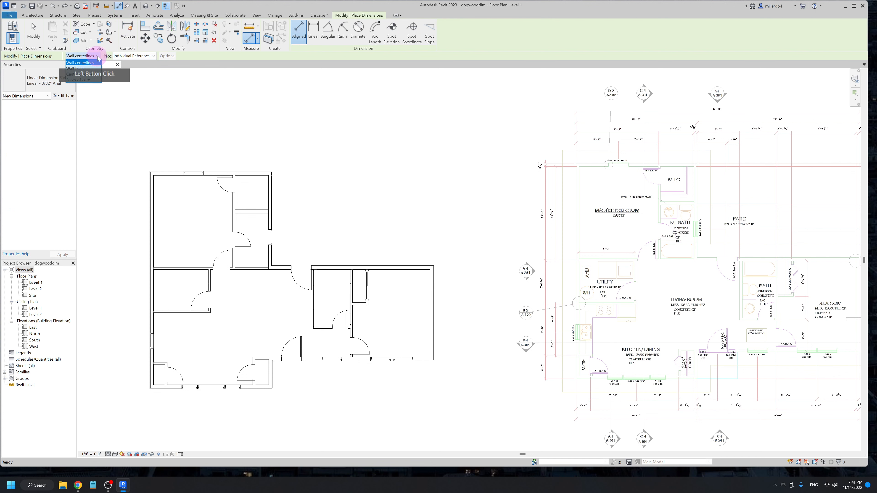
click(83, 56)
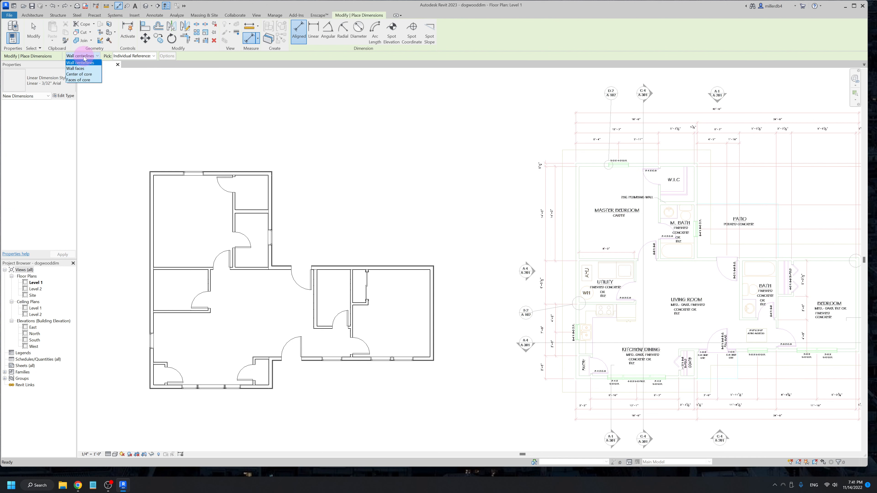
click(87, 80)
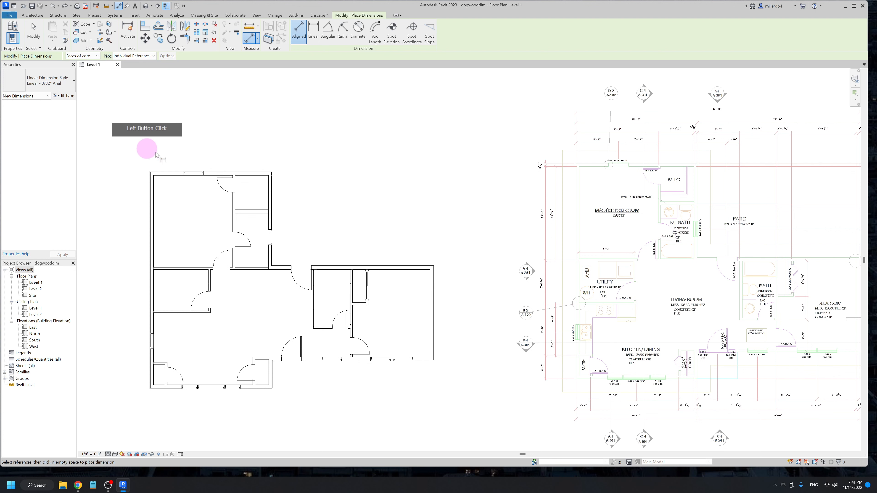
key(Escape)
key(Escape)
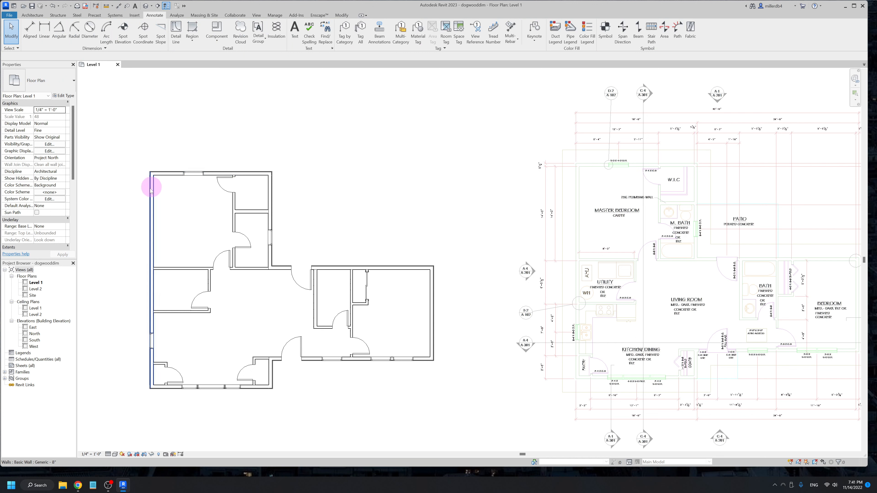
Examine the layer structure and core boundaries of the west exterior wall's Generic - 8" type.
click(150, 188)
click(56, 99)
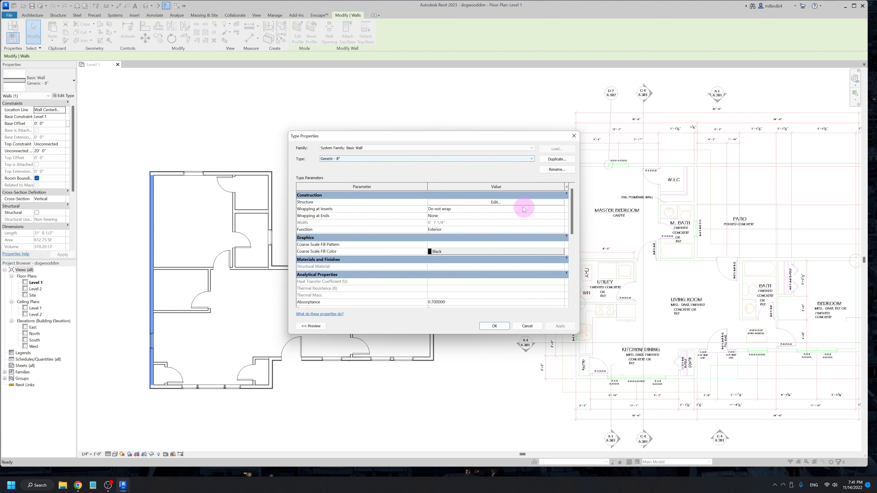
click(496, 203)
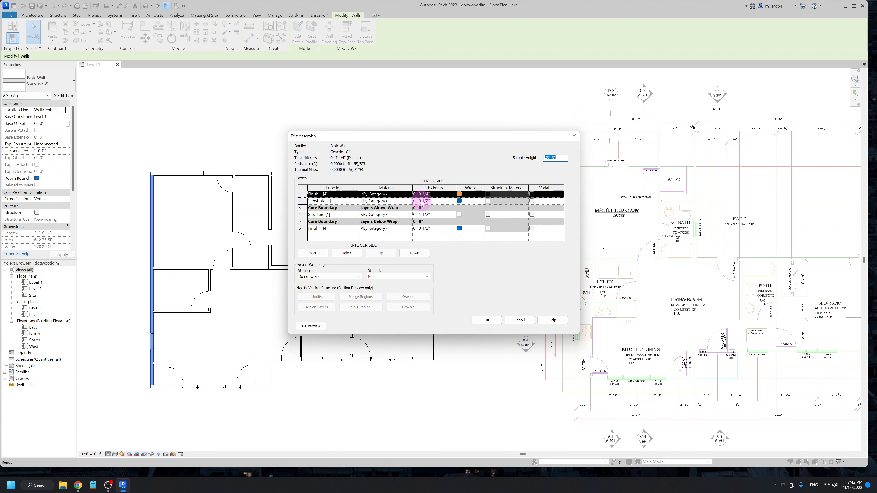
click(485, 321)
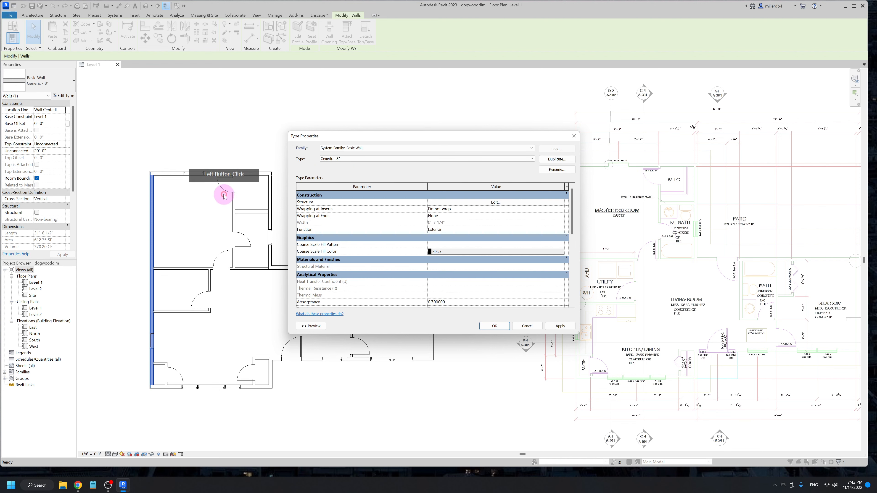
click(500, 326)
click(86, 128)
Place an aligned overall width dimension above the plan, between the outer core faces of the west and east exterior walls.
click(154, 15)
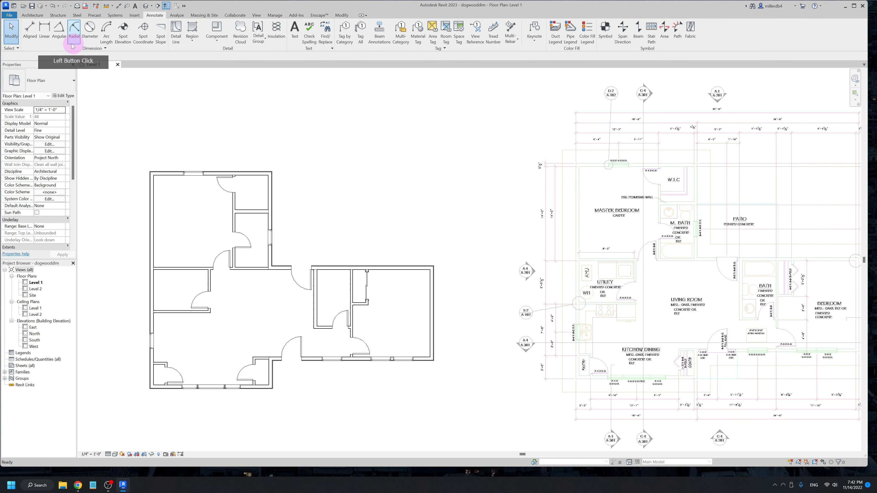
click(29, 31)
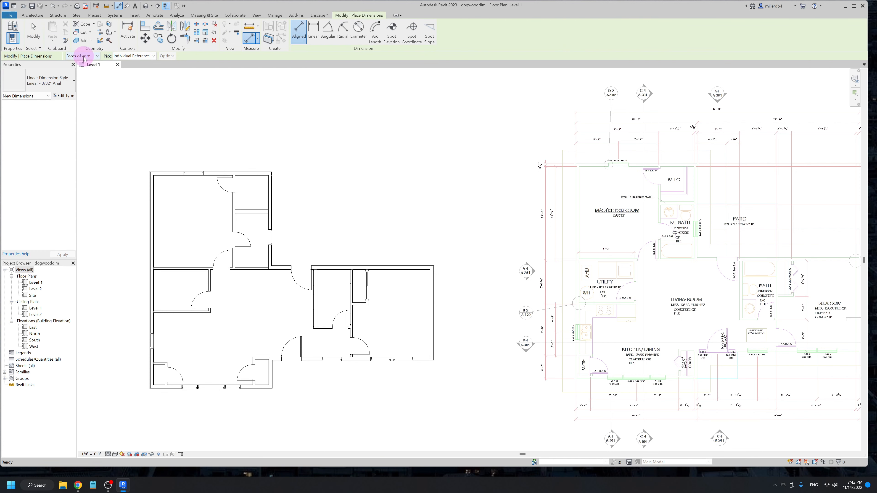
scroll(152, 191, up, 3)
scroll(153, 192, up, 1)
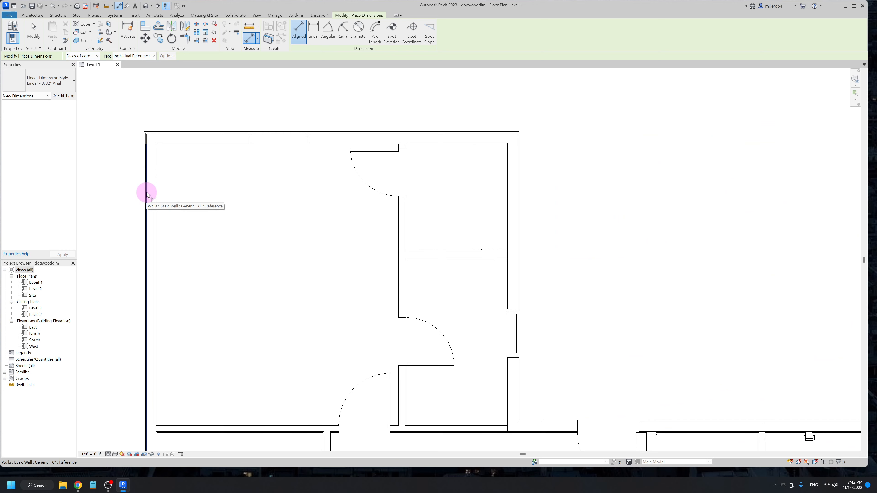
click(148, 195)
scroll(448, 202, down, 4)
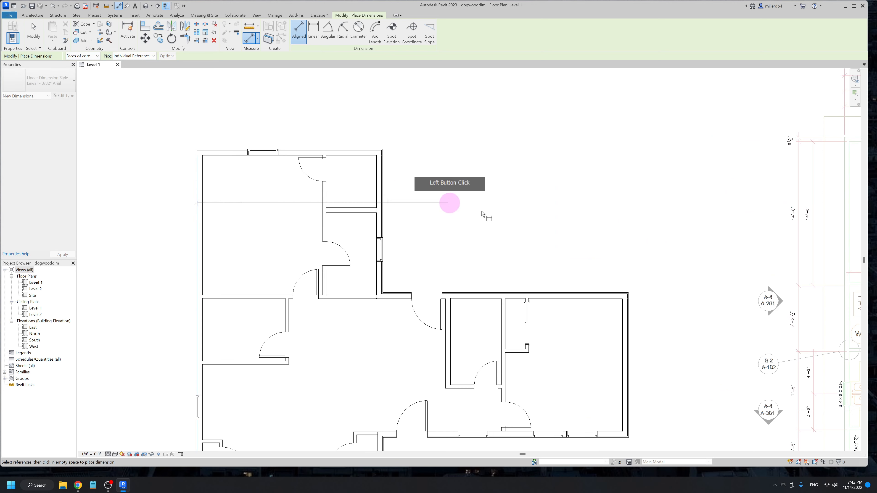
scroll(614, 316, up, 3)
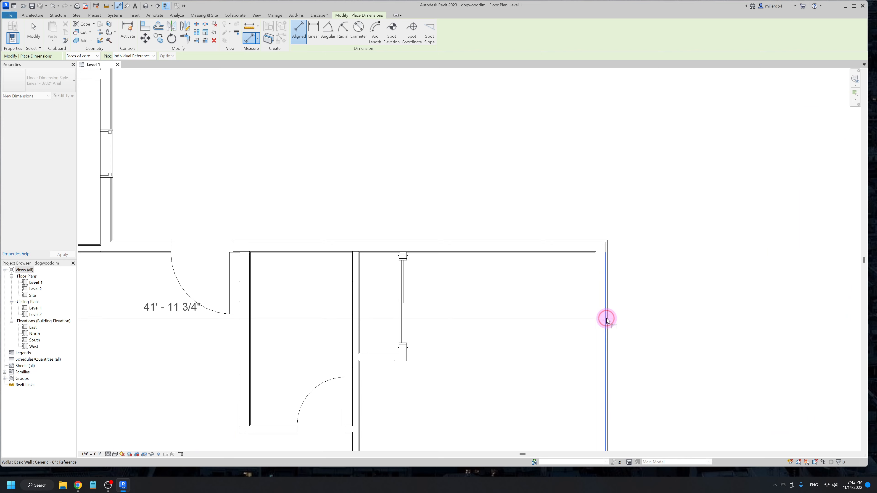
click(606, 320)
scroll(607, 320, down, 5)
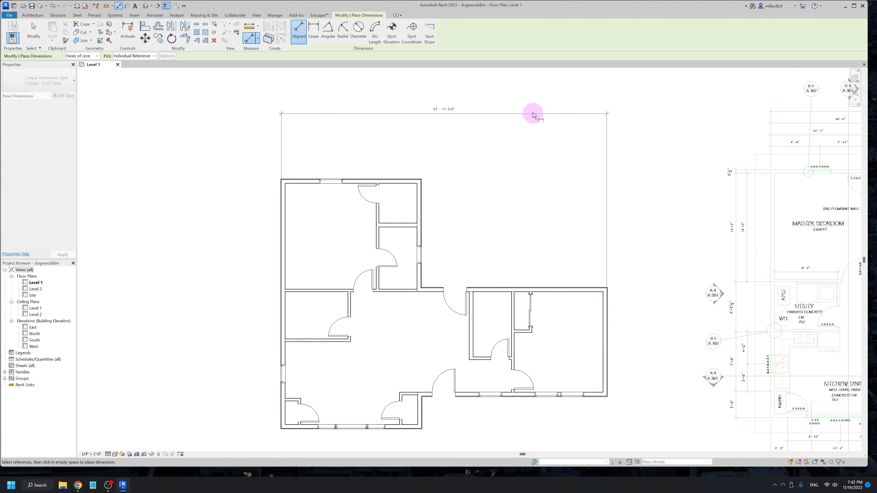
click(532, 114)
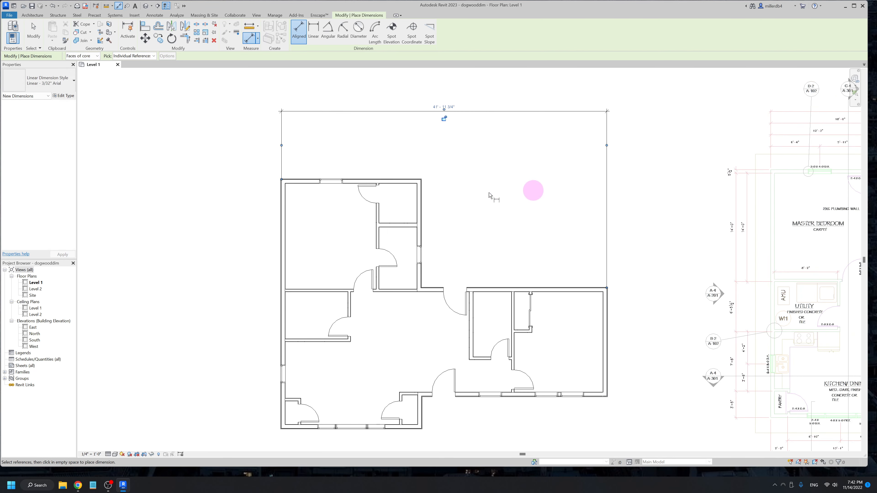
Add a dimension string below the overall width, from the west exterior wall through the upper wing's east wall to the east exterior wall.
scroll(280, 195, up, 3)
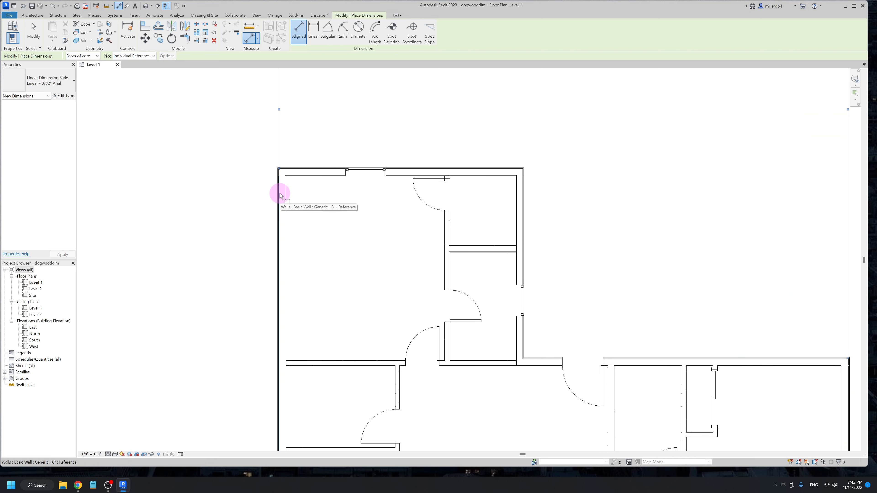
click(280, 196)
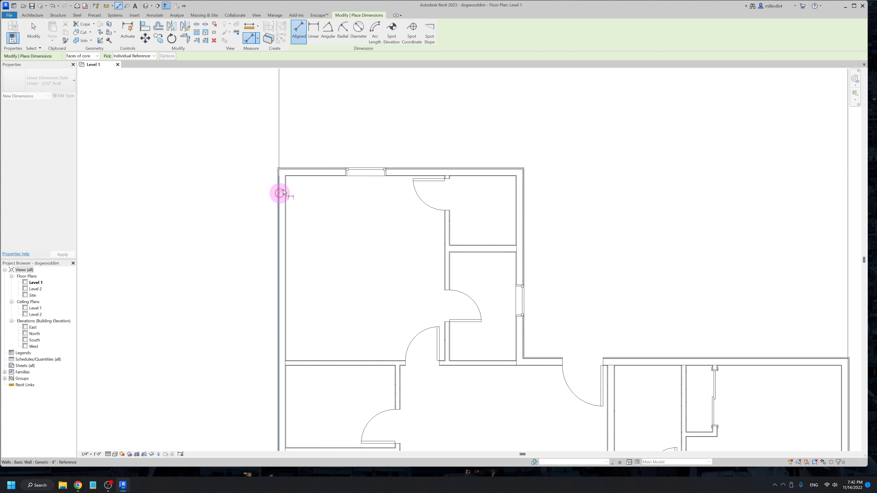
click(522, 213)
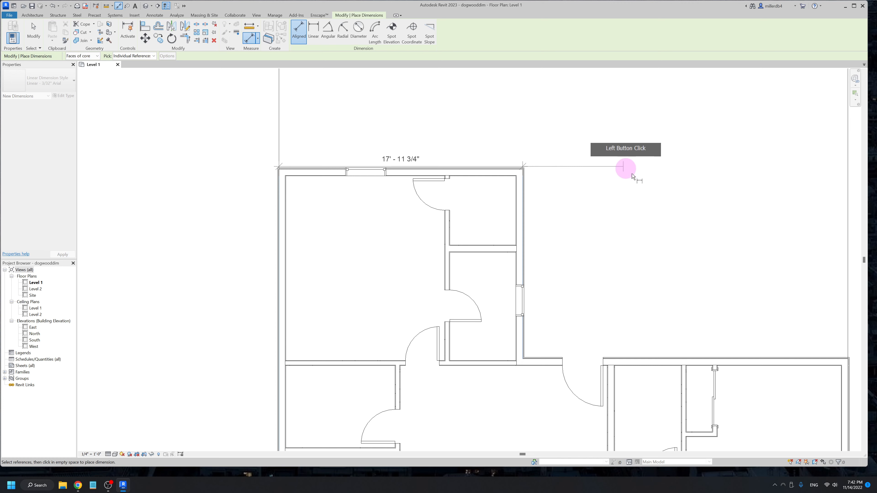
scroll(632, 176, down, 2)
scroll(775, 318, up, 3)
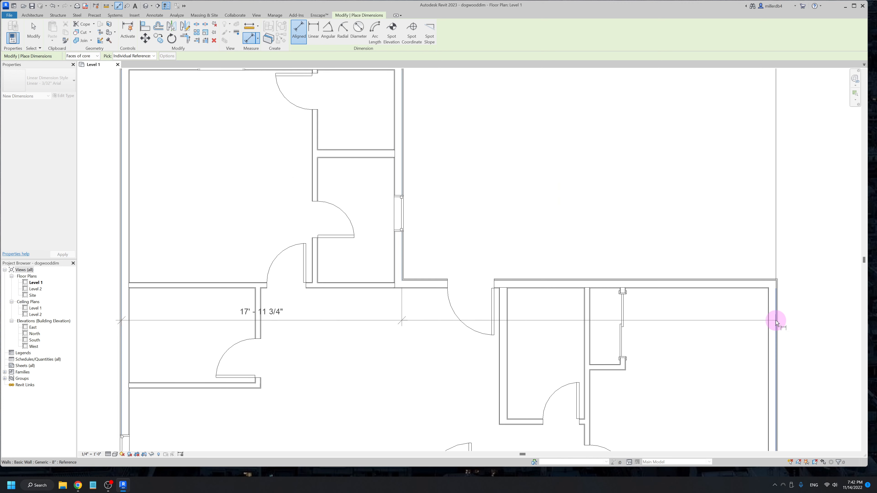
click(776, 310)
scroll(766, 225, down, 2)
scroll(763, 211, down, 2)
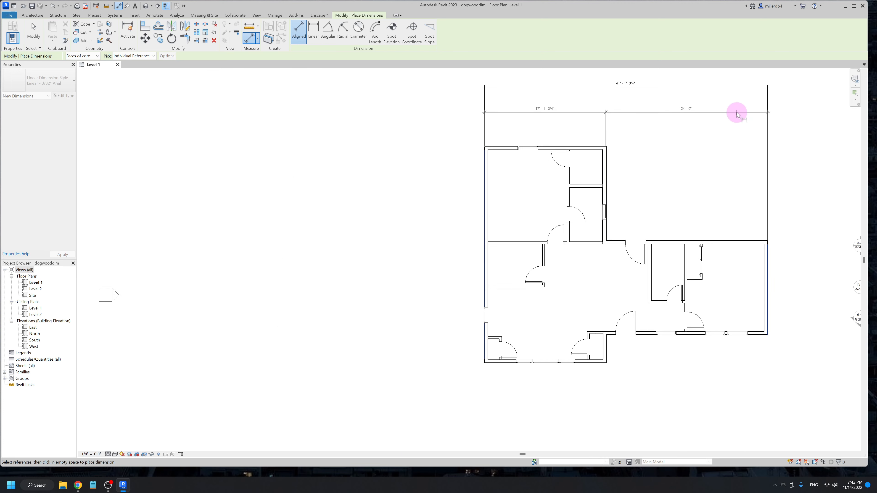
click(736, 113)
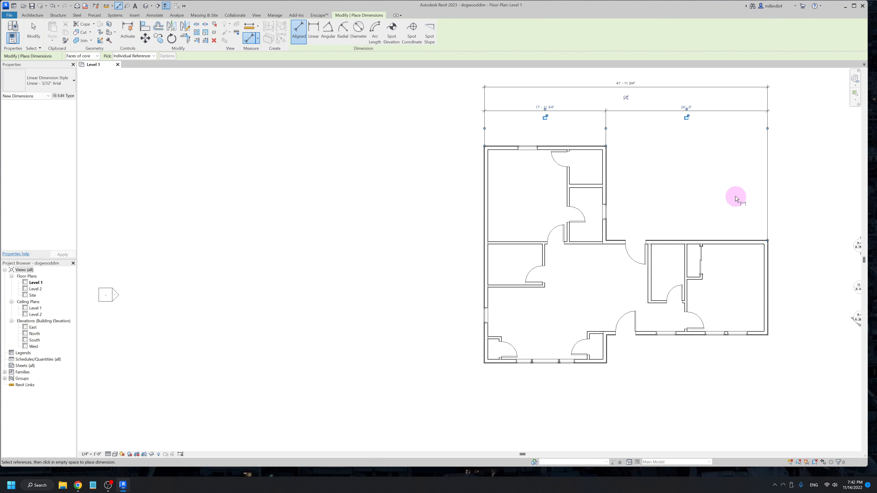
mouse_move(736, 198)
middle_down()
mouse_move(509, 275)
mouse_move(489, 291)
middle_up()
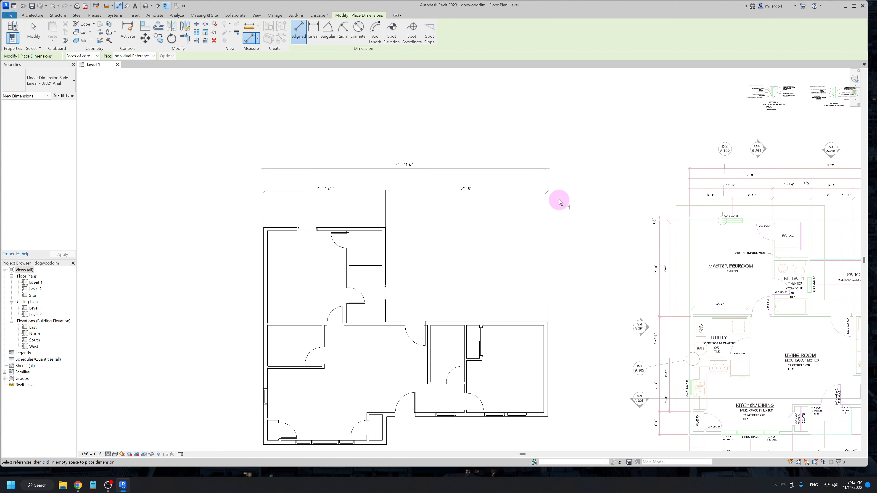
key(Escape)
key(Escape)
Move the west exterior wall by setting the dimension string's segment across the upper wing to 18'.
middle_drag(525, 231, 427, 235)
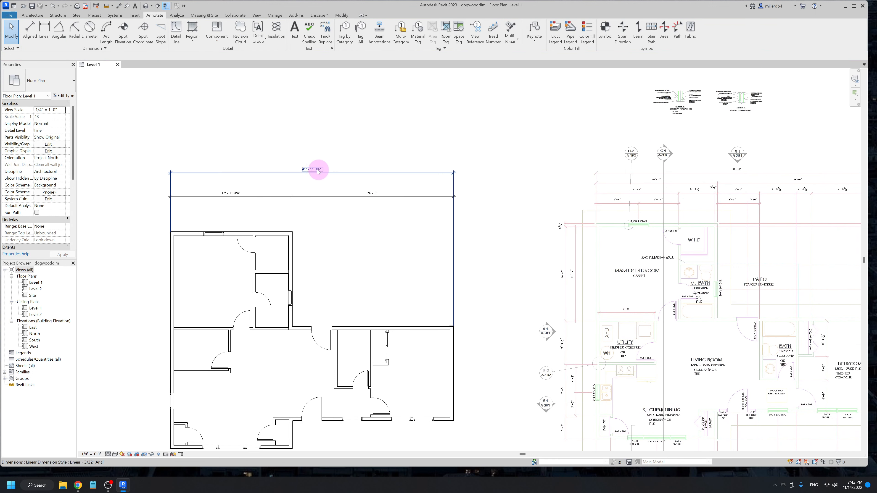
click(373, 197)
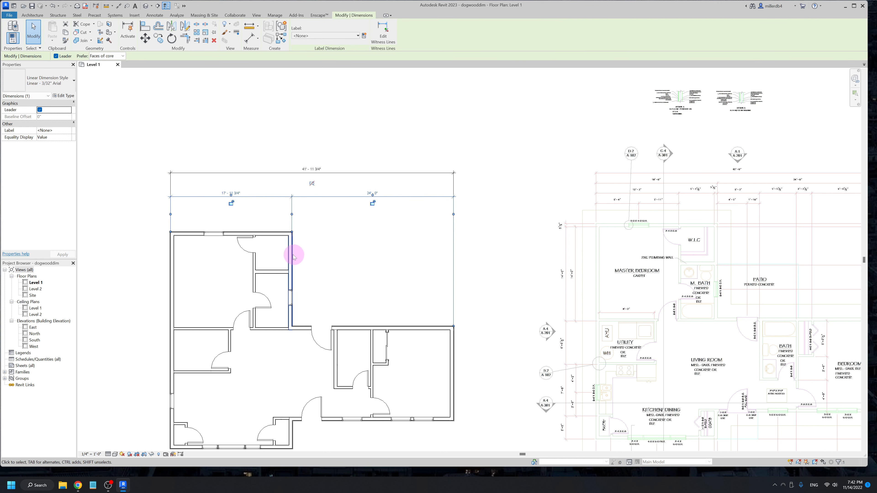
click(284, 260)
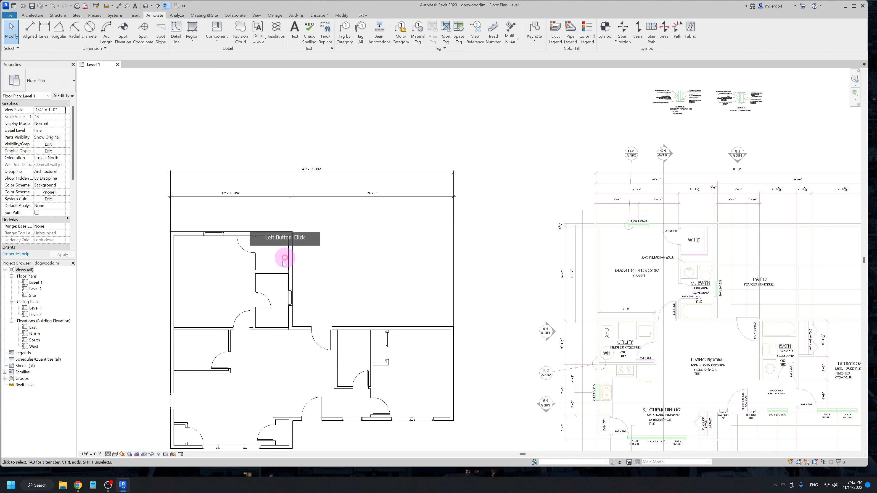
click(171, 261)
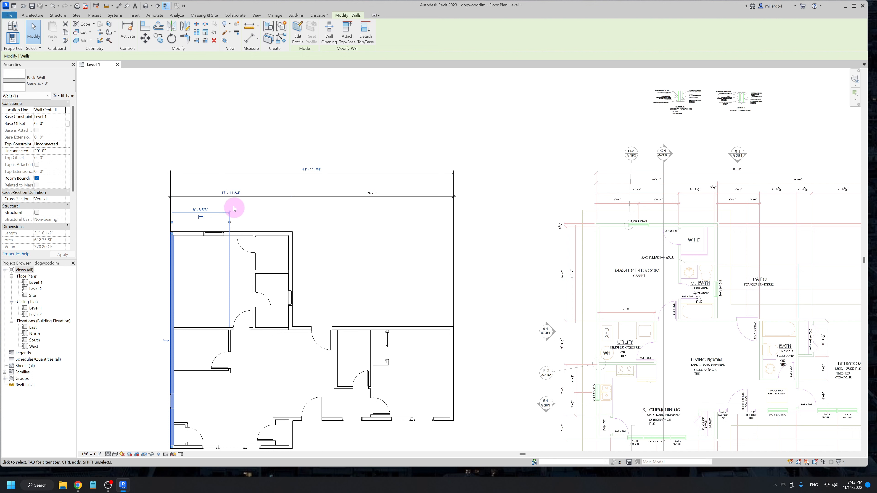
click(231, 192)
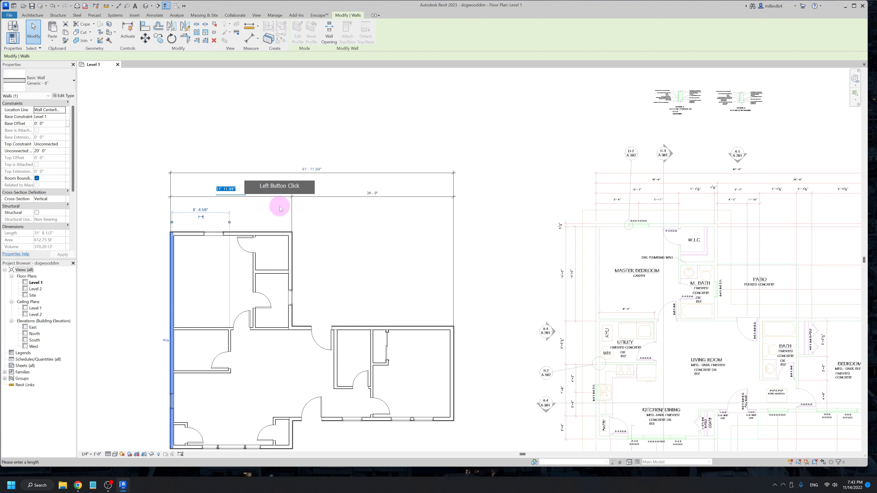
text(18)
key(Return)
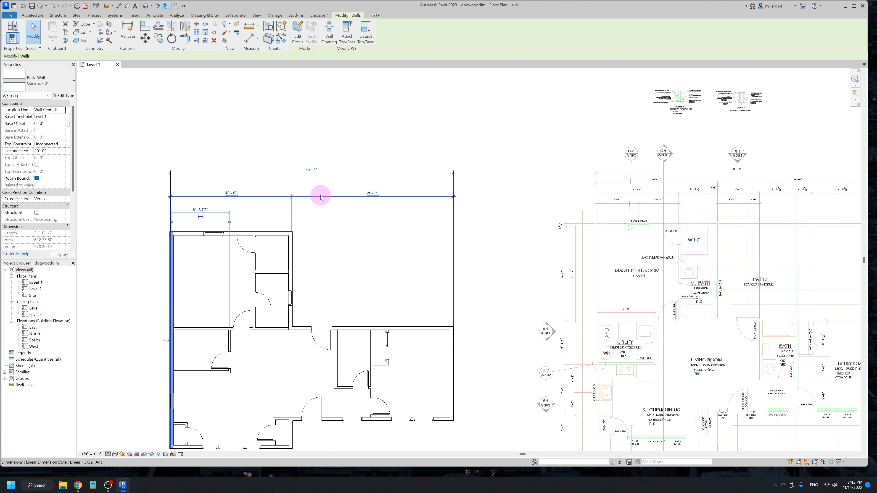
Move the two-segment dimension string closer to the overall width dimension, and lock both segments and the overall width.
mouse_move(319, 190)
mouse_down()
mouse_move(319, 182)
mouse_move(319, 190)
mouse_up()
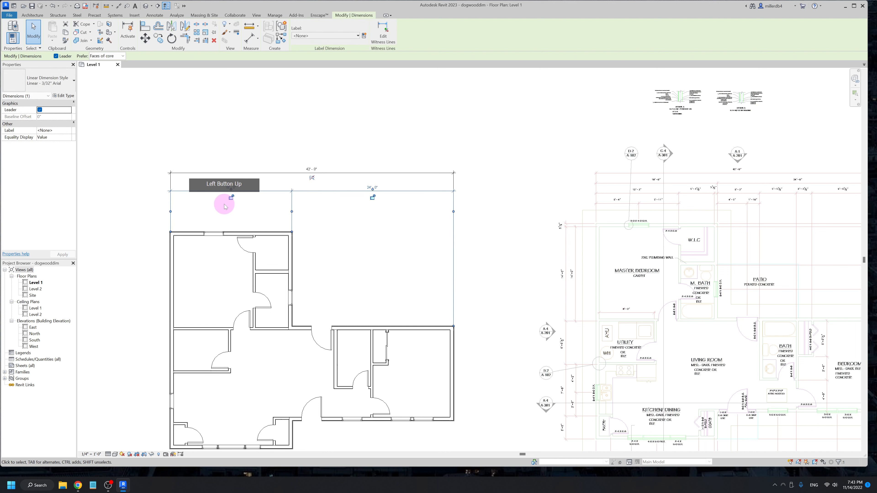
click(231, 198)
click(372, 197)
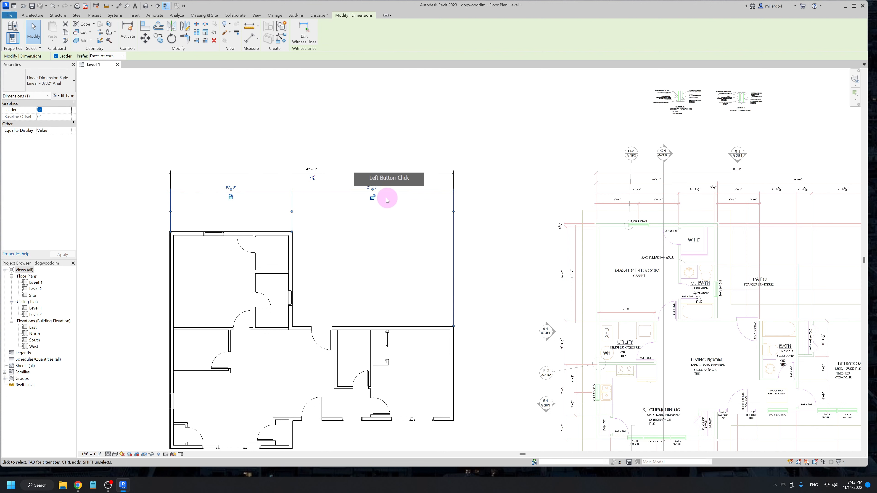
click(306, 175)
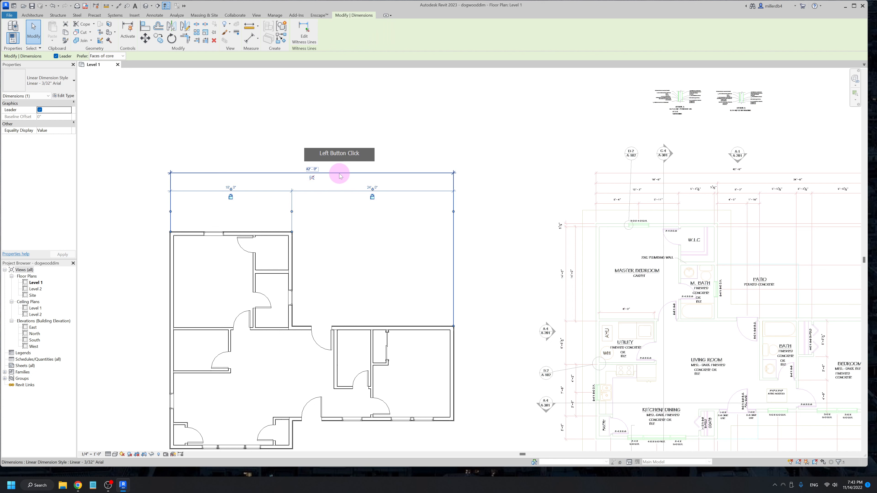
click(316, 180)
click(313, 179)
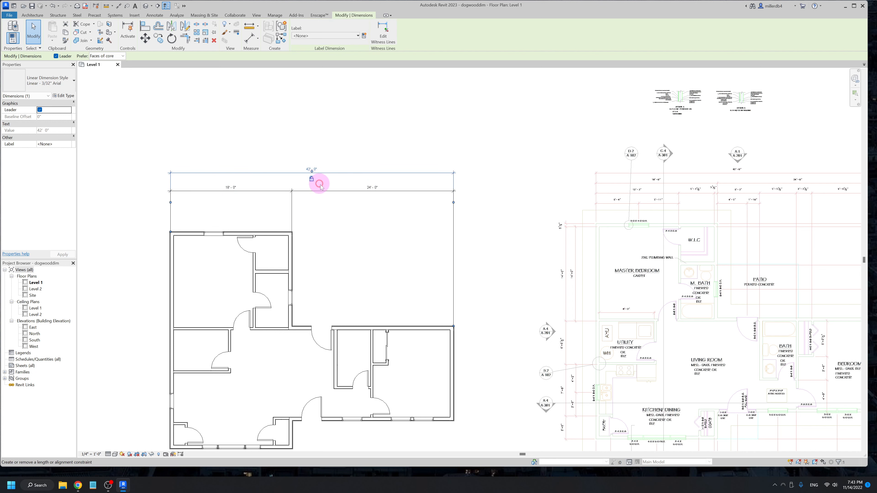
click(357, 228)
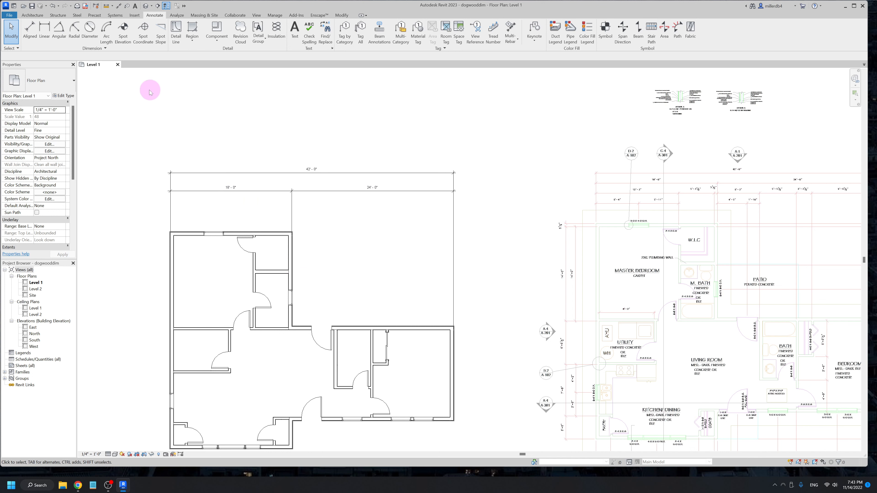
Place an aligned dimension above the upper wing, from the west exterior wall's outer core face to the west core face of the closet partition.
click(120, 5)
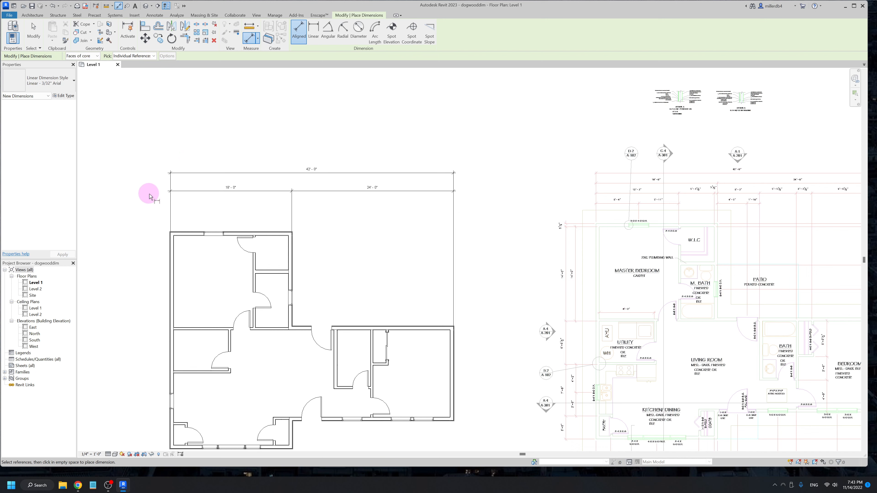
scroll(670, 197, up, 2)
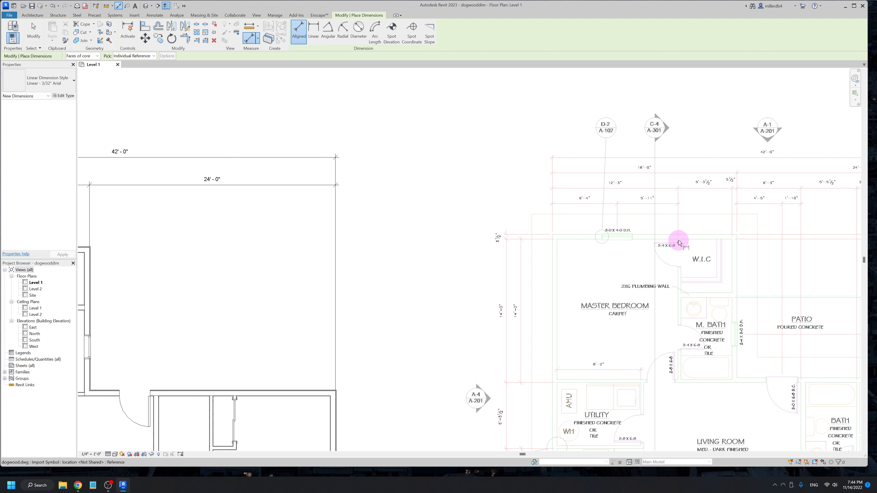
middle_drag(182, 319, 563, 316)
scroll(297, 264, up, 3)
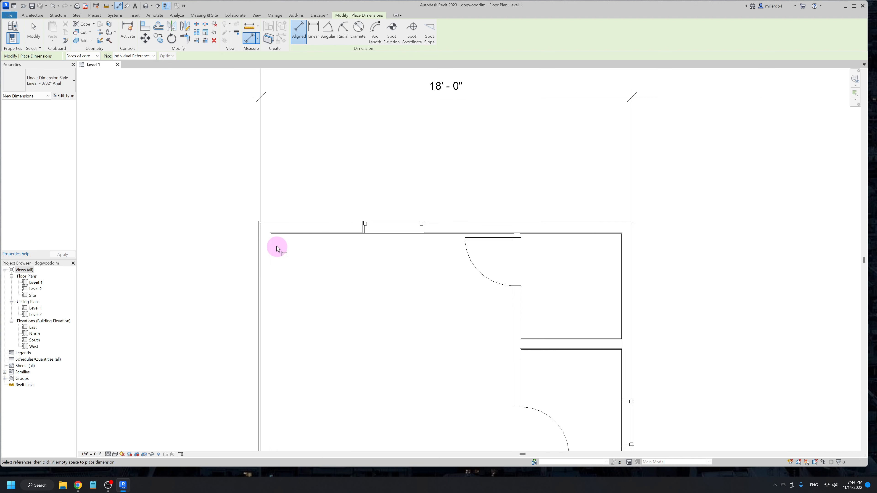
click(263, 246)
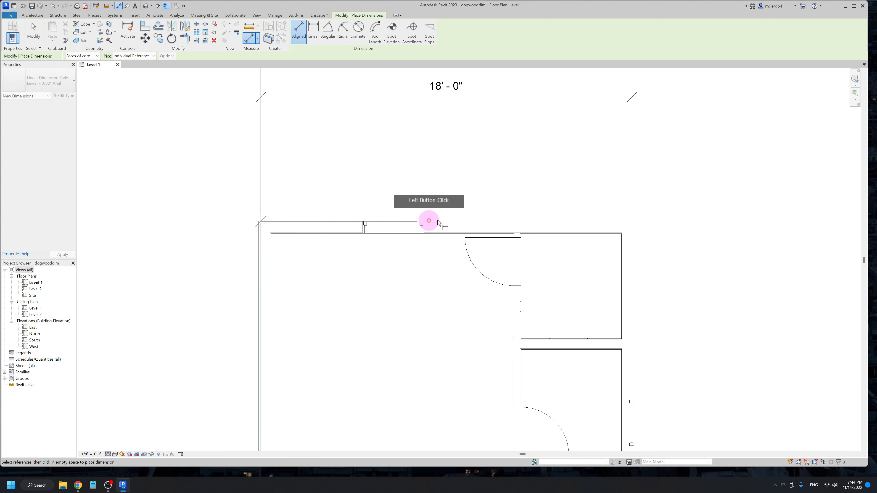
click(516, 299)
click(502, 135)
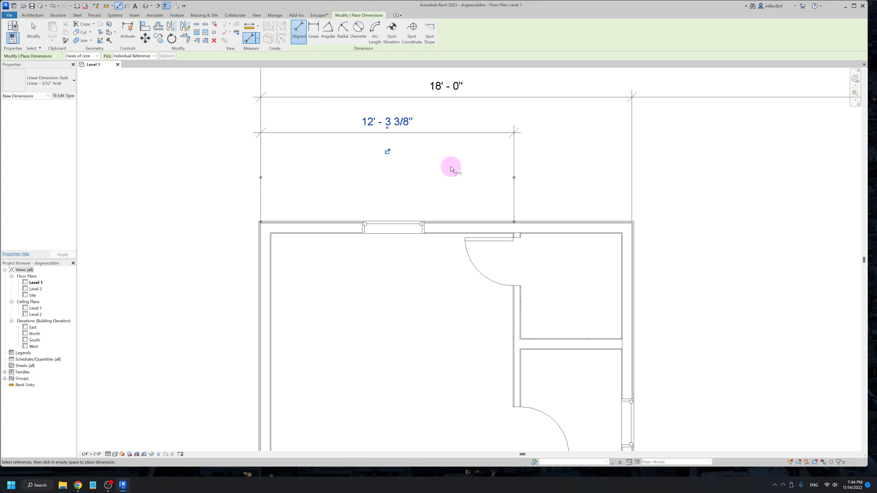
key(Escape)
key(Escape)
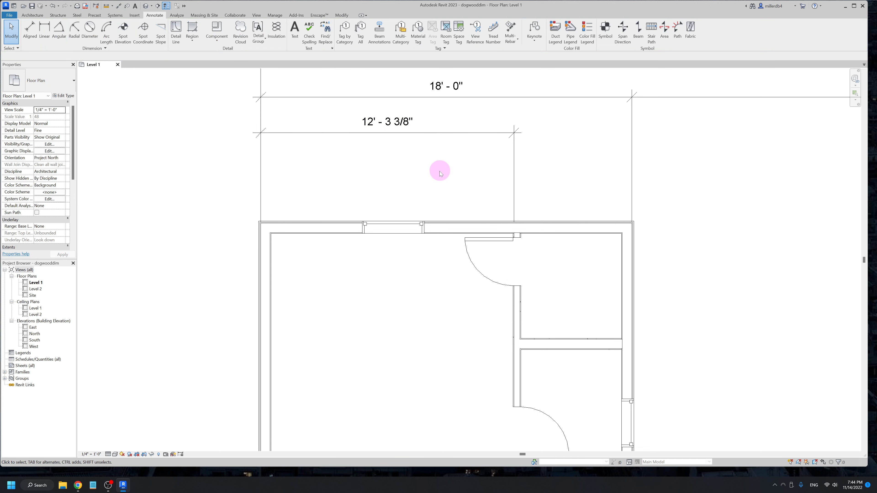
Move the closet partition by setting its dimension from the west exterior wall to 12' 3", and lock that dimension.
click(520, 305)
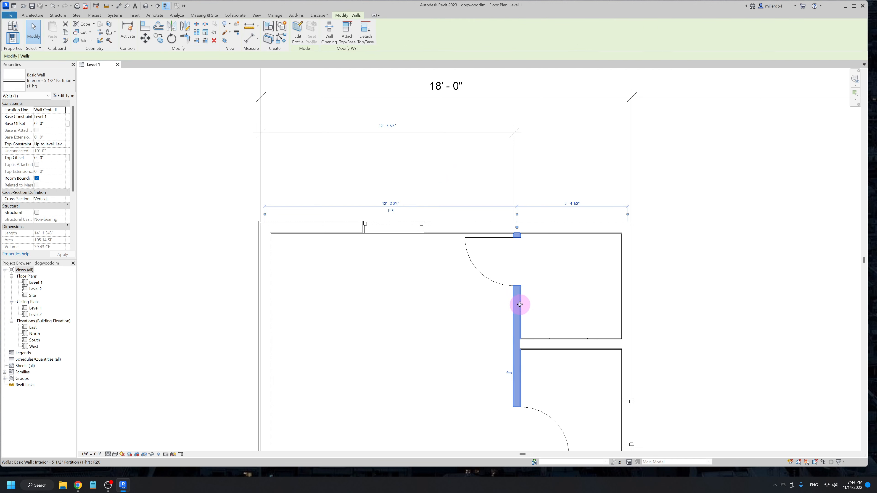
click(387, 125)
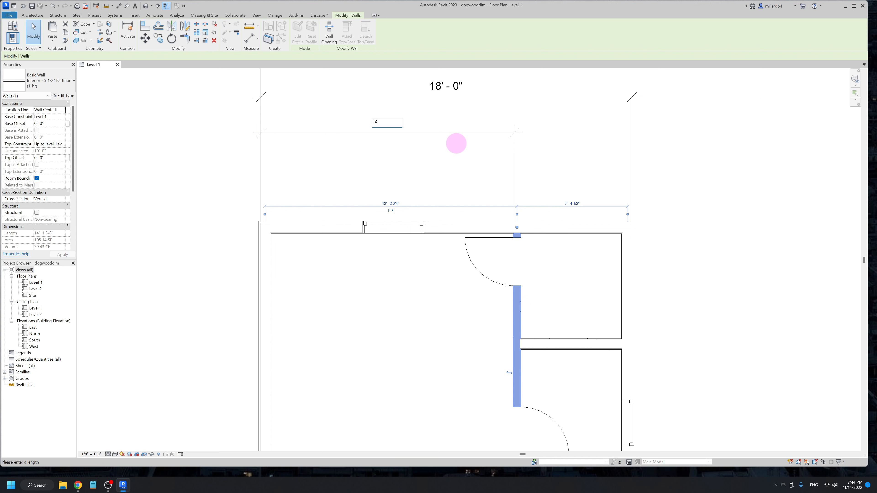
text(12 3)
key(Return)
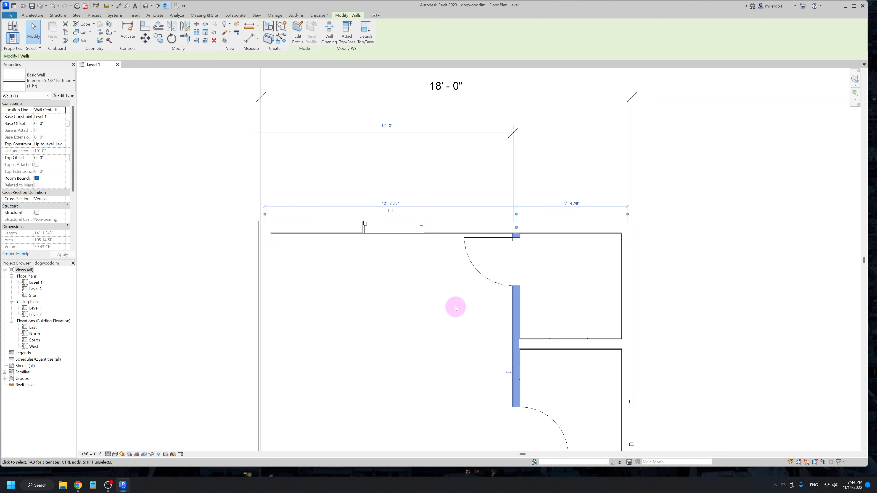
click(501, 323)
click(459, 136)
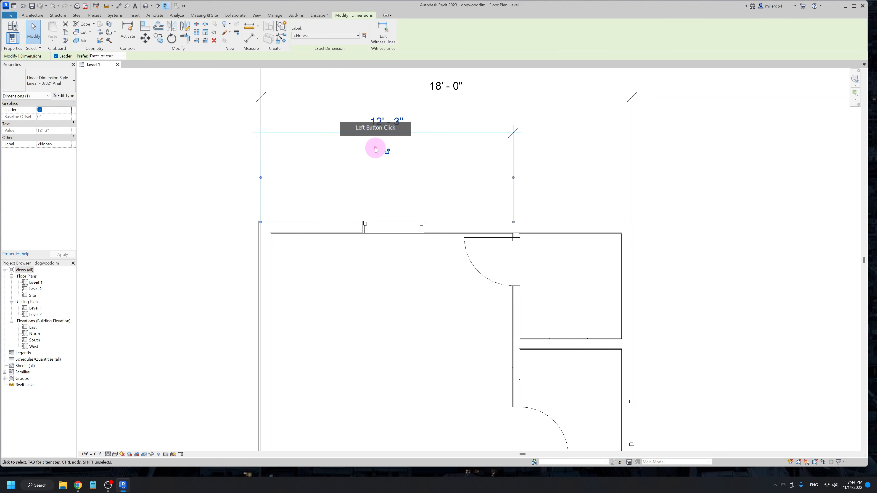
Examine the imported drawing's dimensions above the W.I.C. and across the upper wing's east exterior wall.
scroll(461, 168, down, 1)
scroll(464, 173, down, 2)
middle_drag(518, 242, 282, 229)
scroll(282, 228, down, 1)
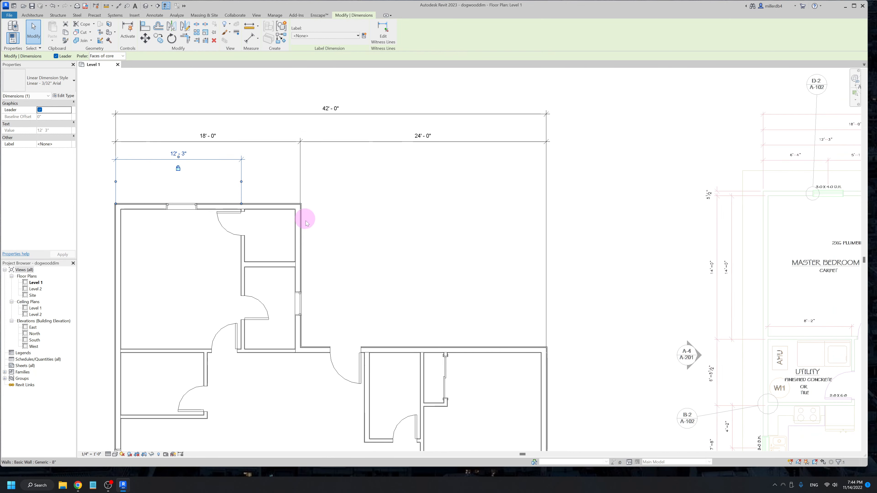
middle_drag(460, 250, 134, 272)
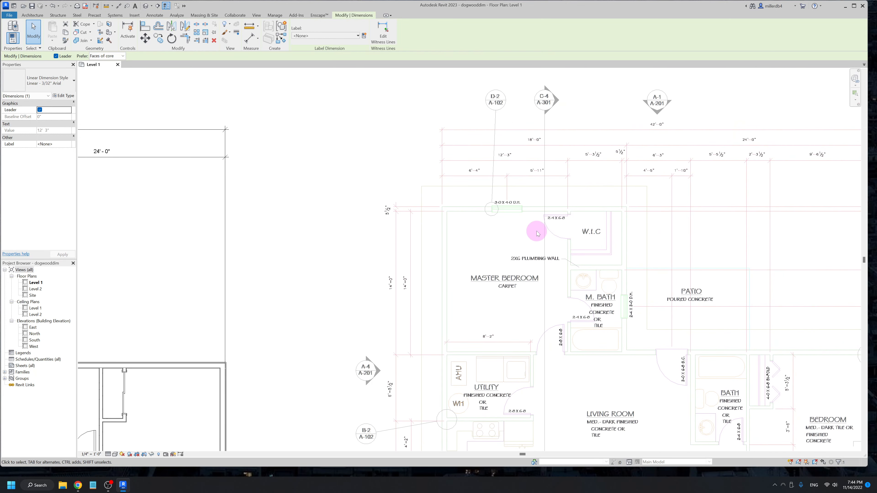
scroll(532, 231, up, 2)
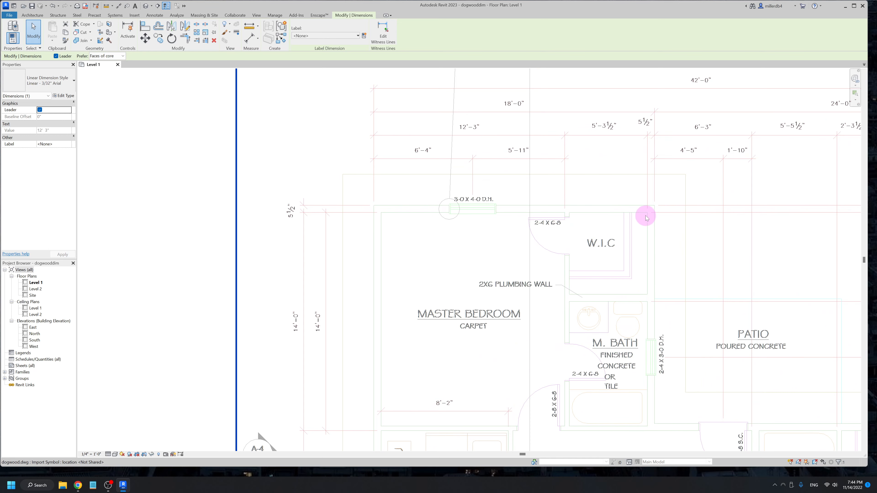
scroll(642, 219, down, 5)
middle_drag(272, 231, 416, 246)
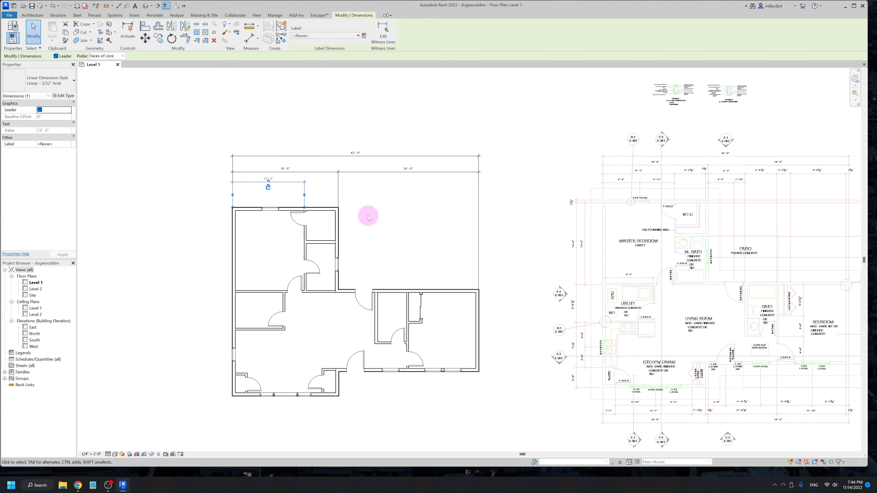
Dimension from the closet partition's west core face to the east wall's inner core face, in line with the 12'-3" dimension.
scroll(369, 211, up, 2)
click(120, 6)
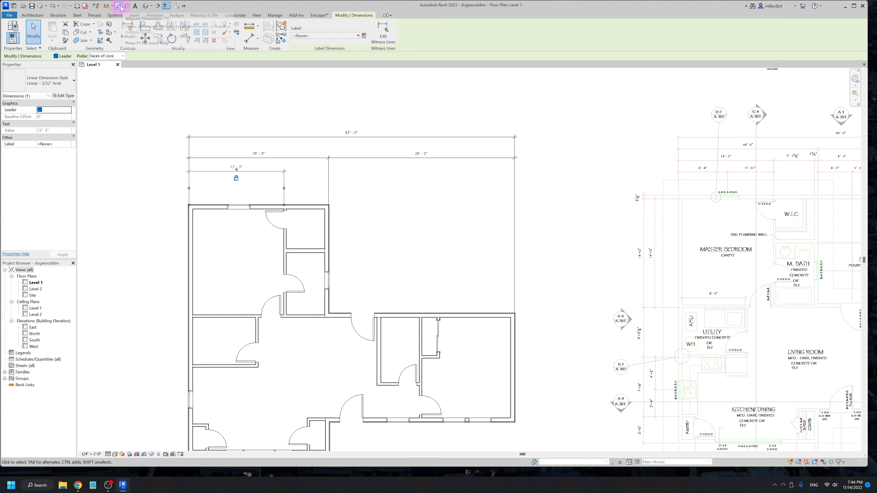
click(294, 199)
scroll(294, 200, up, 5)
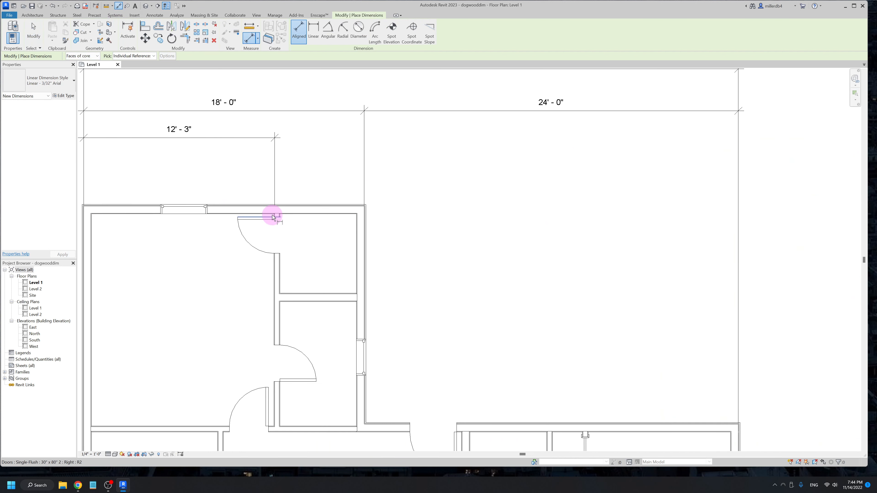
click(276, 304)
click(401, 235)
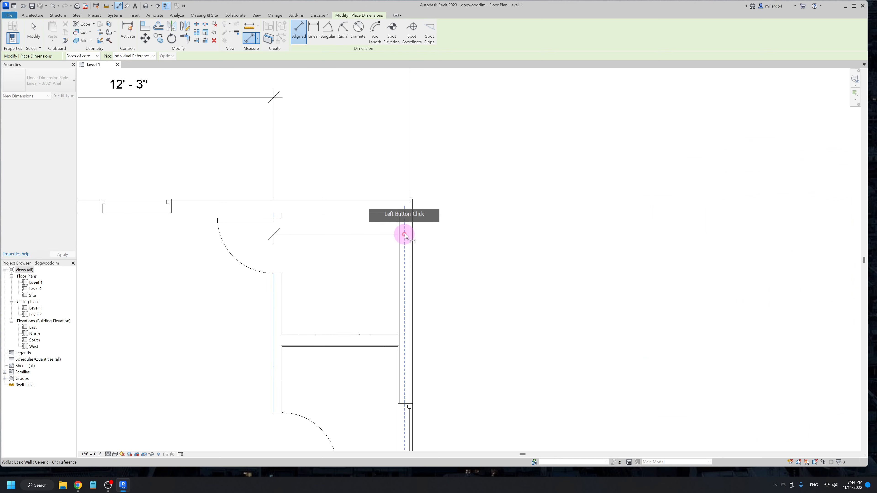
click(293, 96)
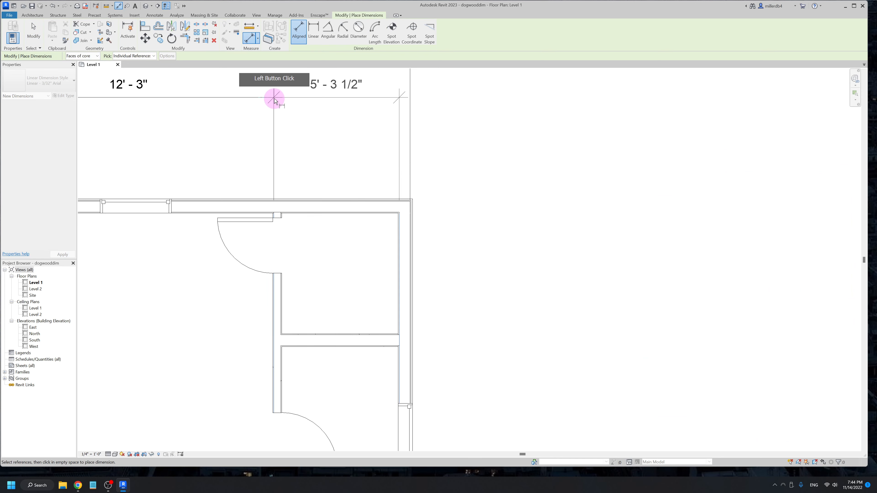
scroll(291, 109, down, 2)
middle_drag(329, 157, 294, 224)
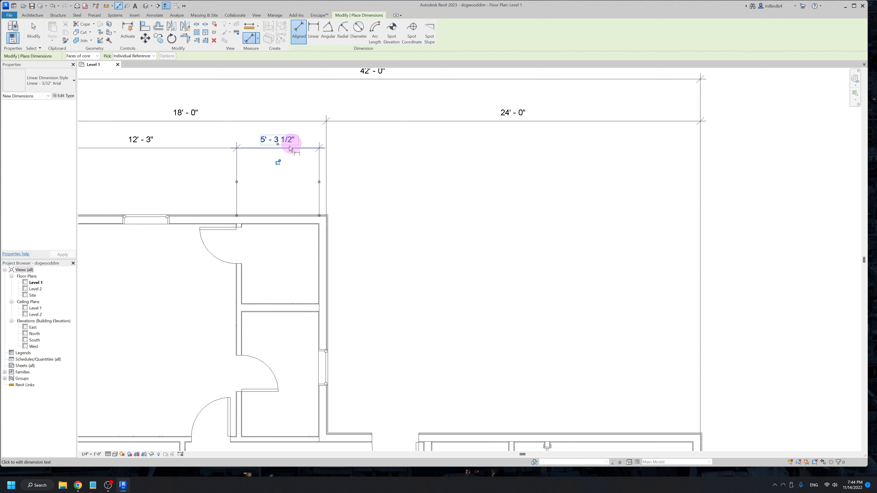
Dimension the core thickness of the upper wing's east exterior wall, in line with the adjacent closet dimension.
middle_drag(311, 194, 367, 206)
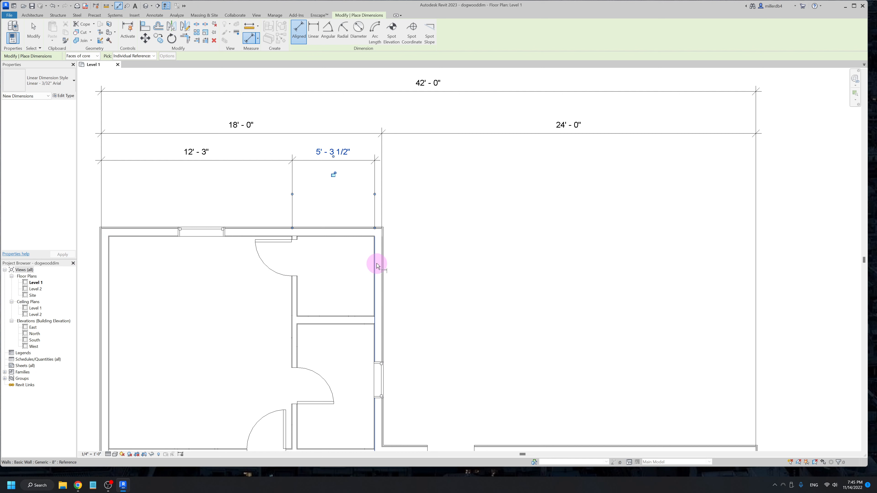
scroll(376, 266, up, 2)
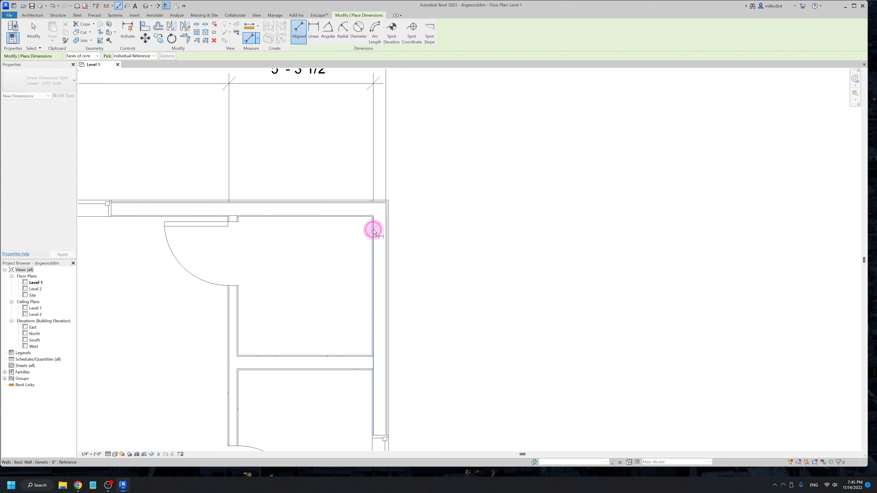
click(386, 233)
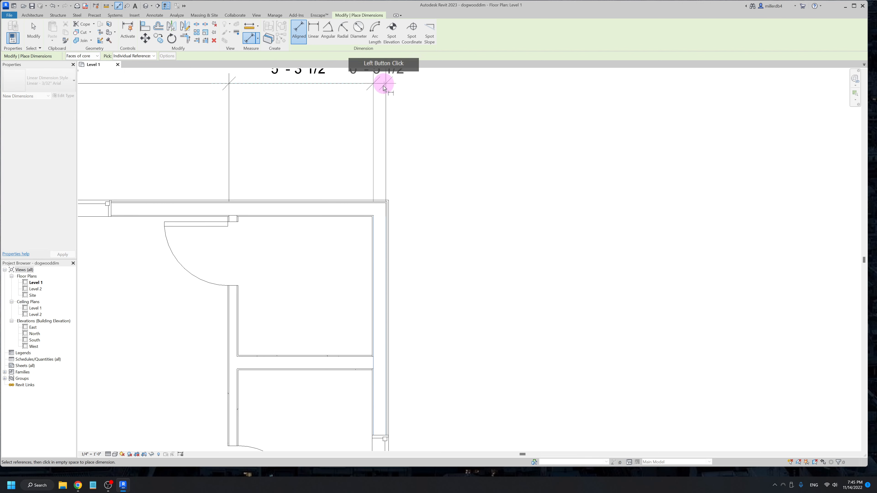
middle_drag(406, 131, 416, 203)
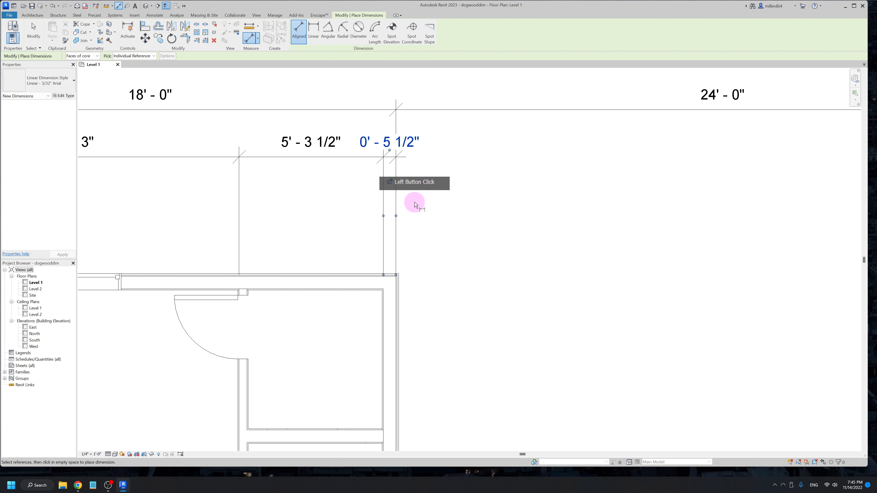
scroll(383, 215, down, 2)
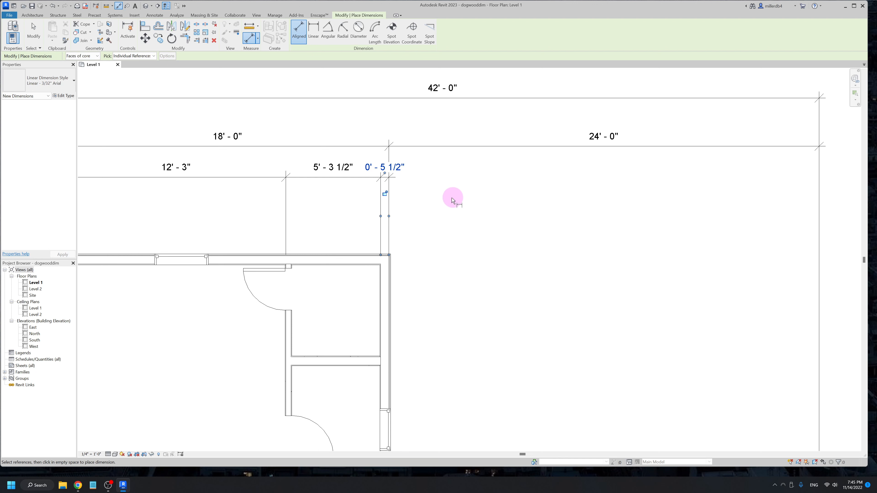
key(Escape)
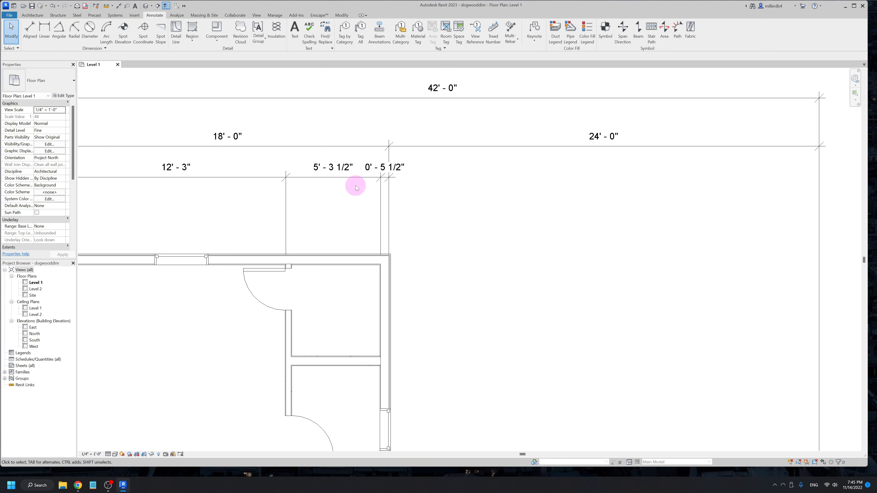
Move the east wall thickness dimension's text to the east, clear of the closet dimension and outside its witness lines.
click(398, 169)
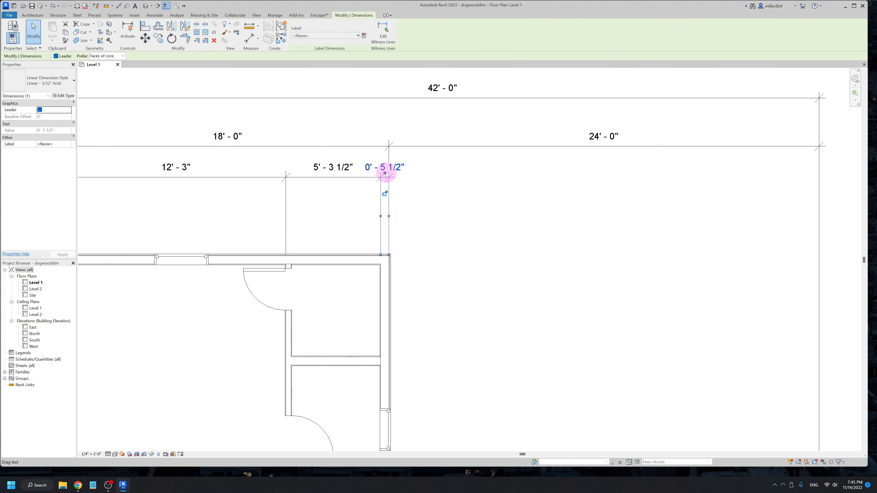
drag(385, 176, 418, 174)
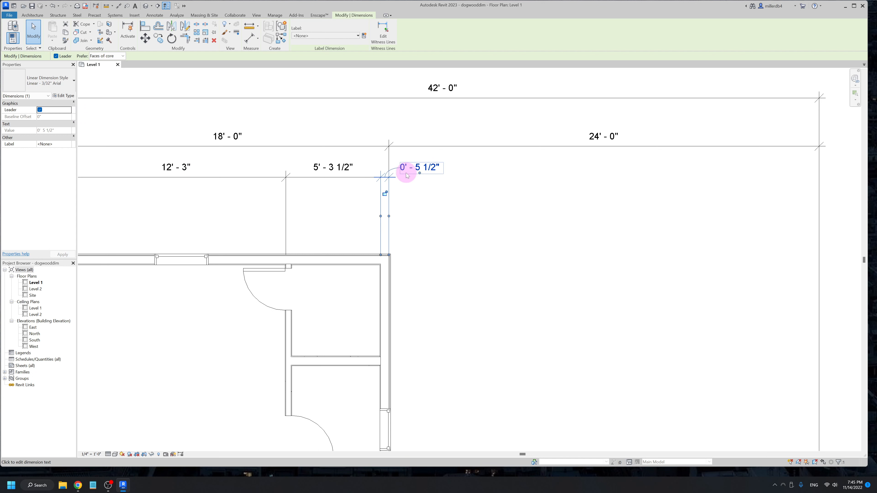
key(Escape)
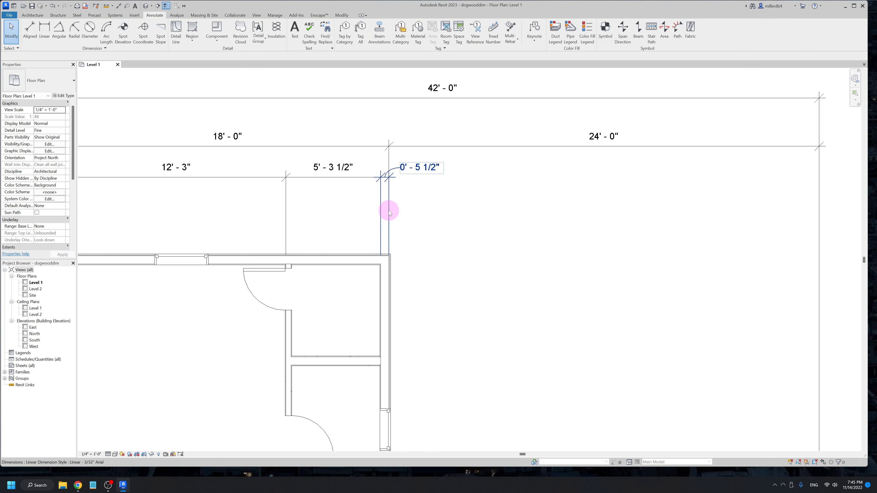
Override the project units format in the Linear - 3/32" Arial dimension type so that 0 feet is suppressed.
click(390, 210)
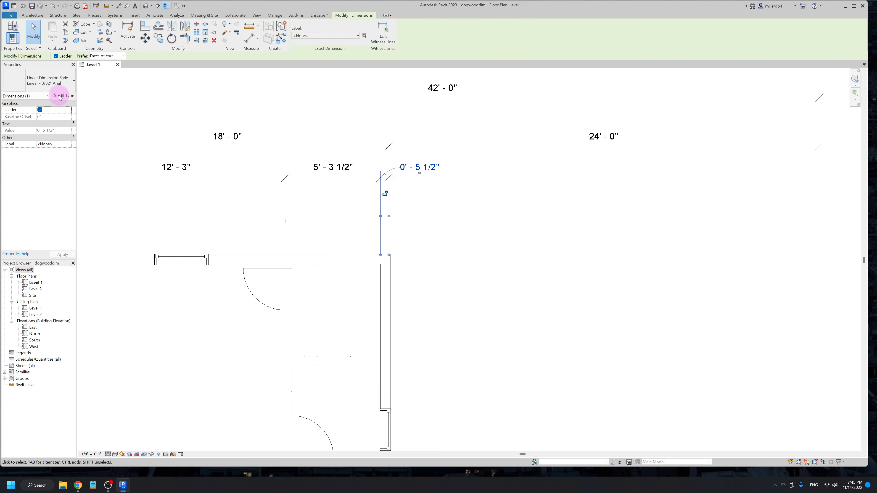
click(65, 100)
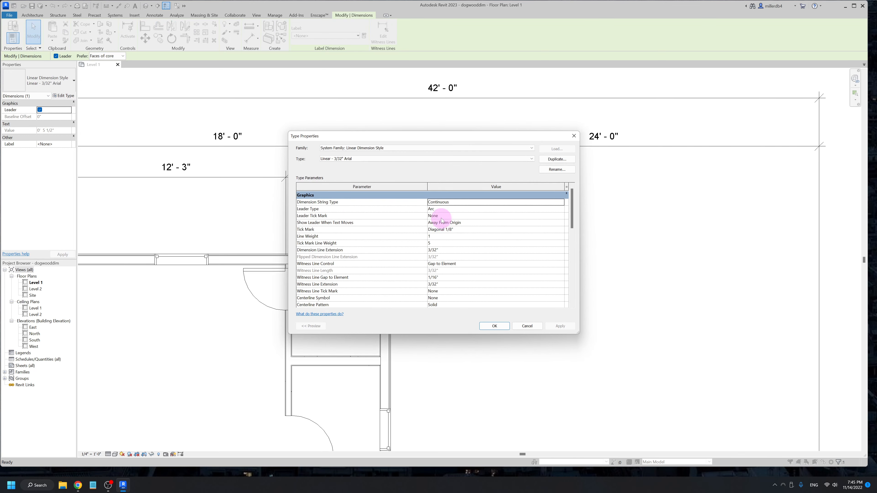
scroll(441, 220, down, 10)
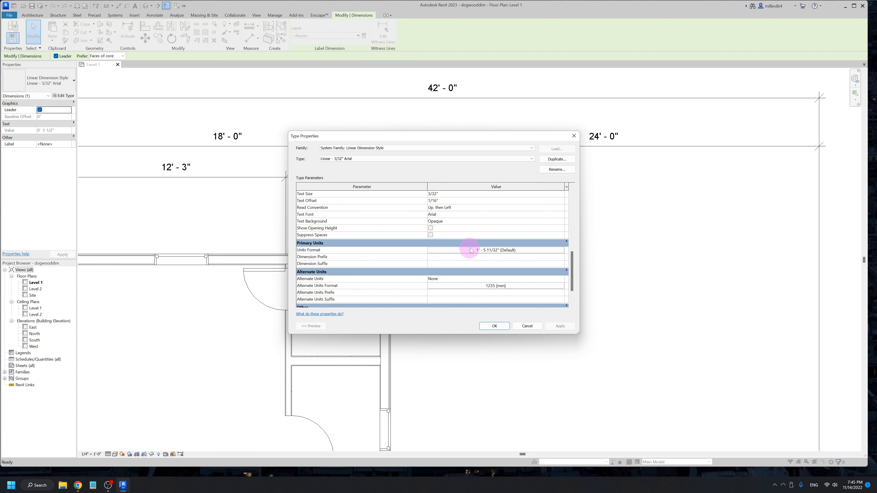
click(448, 250)
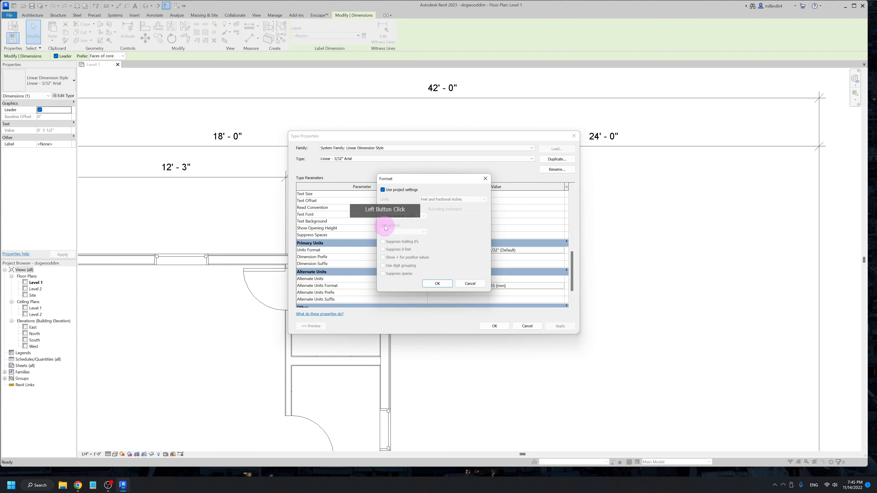
click(384, 191)
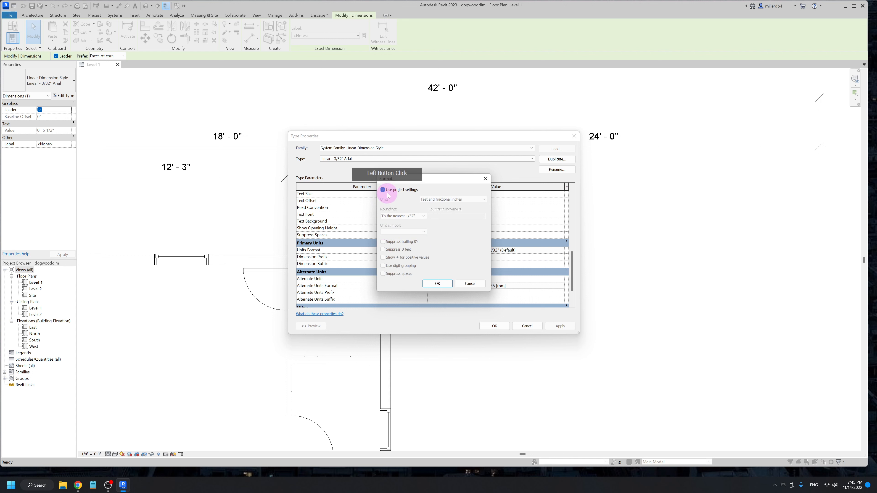
click(384, 249)
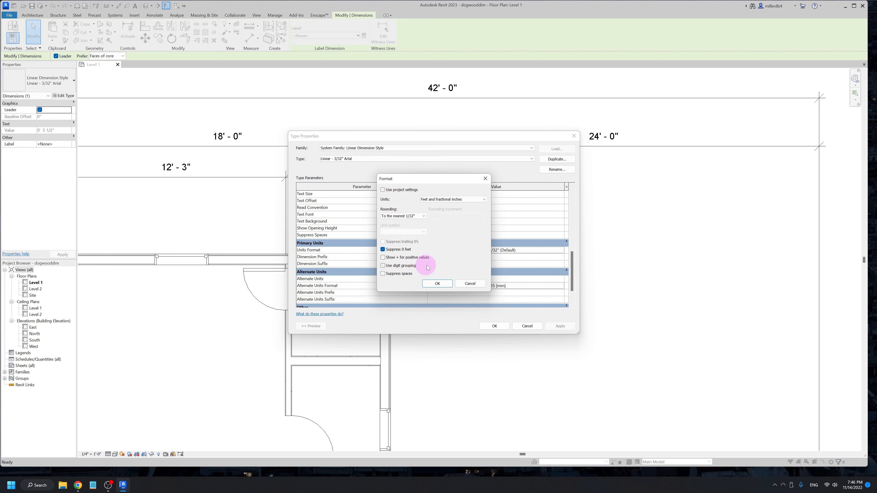
click(437, 284)
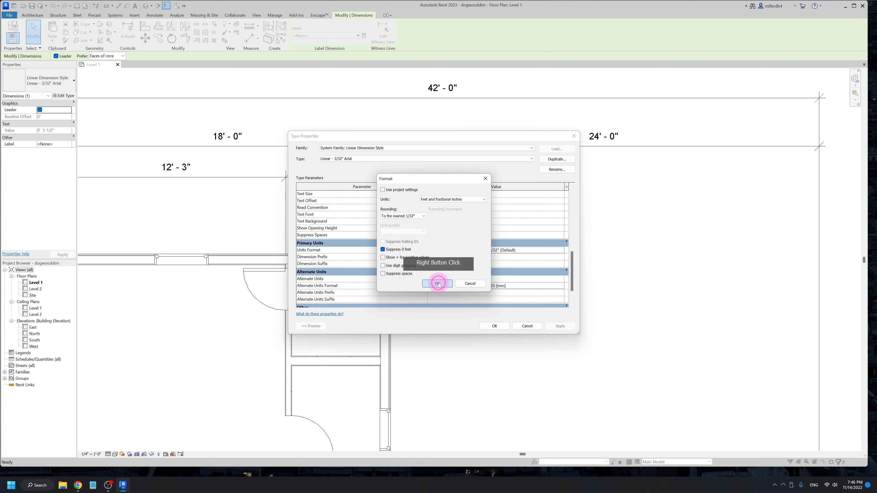
click(495, 326)
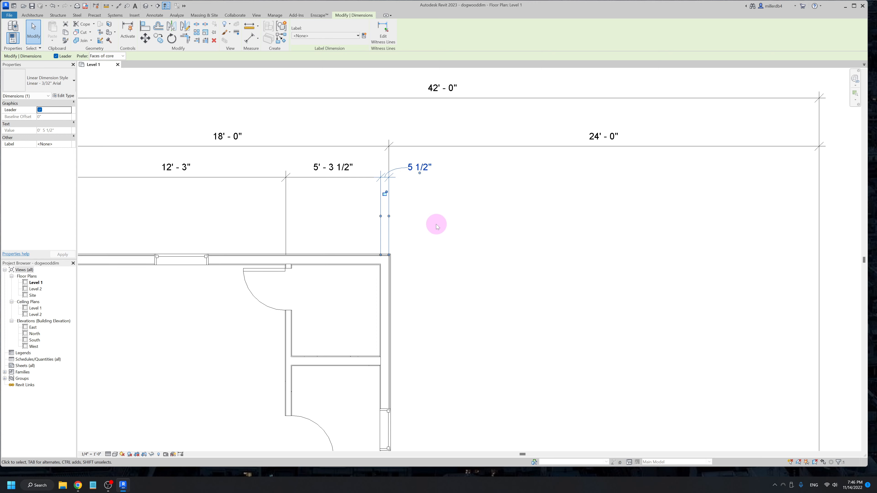
click(413, 231)
Try the Level 1 view at a scale of 1/8" = 1'-0", and restore it to 1/4" = 1'-0".
scroll(317, 238, down, 4)
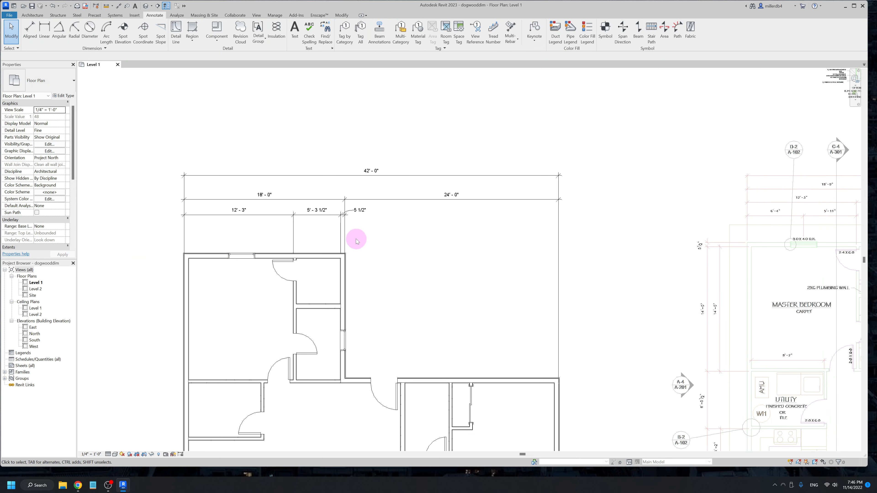
middle_drag(354, 237, 313, 172)
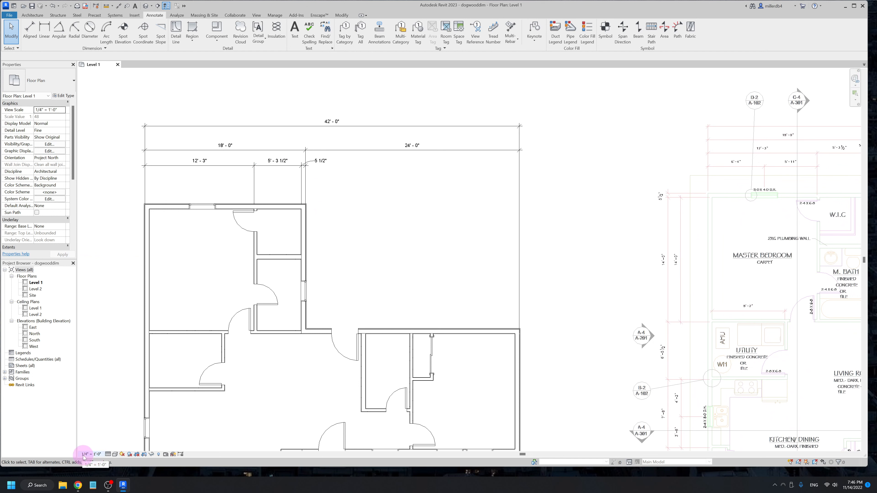
click(90, 454)
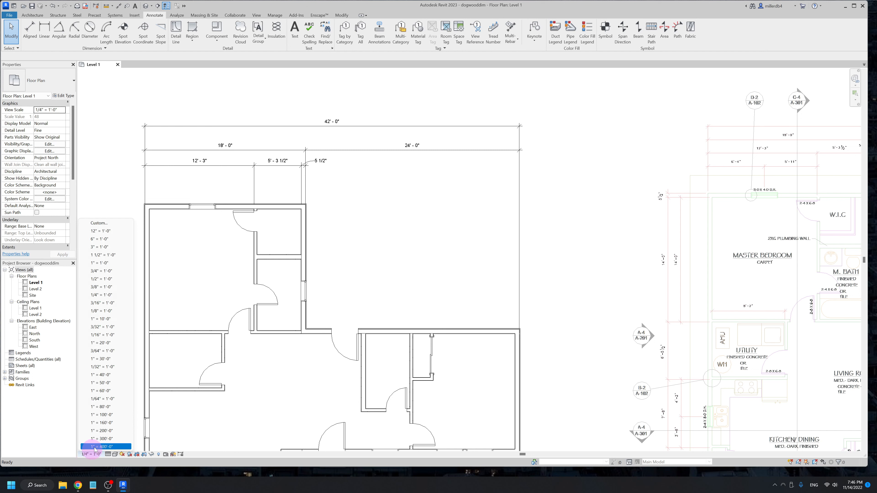
click(126, 313)
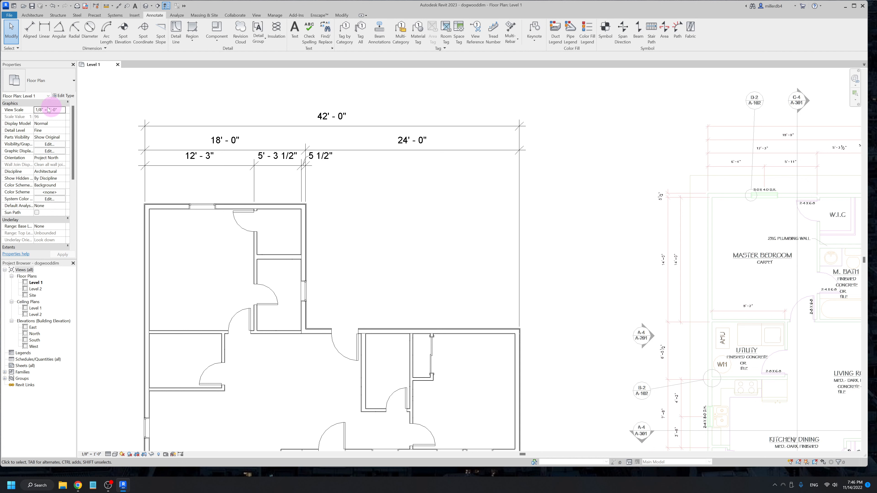
click(62, 109)
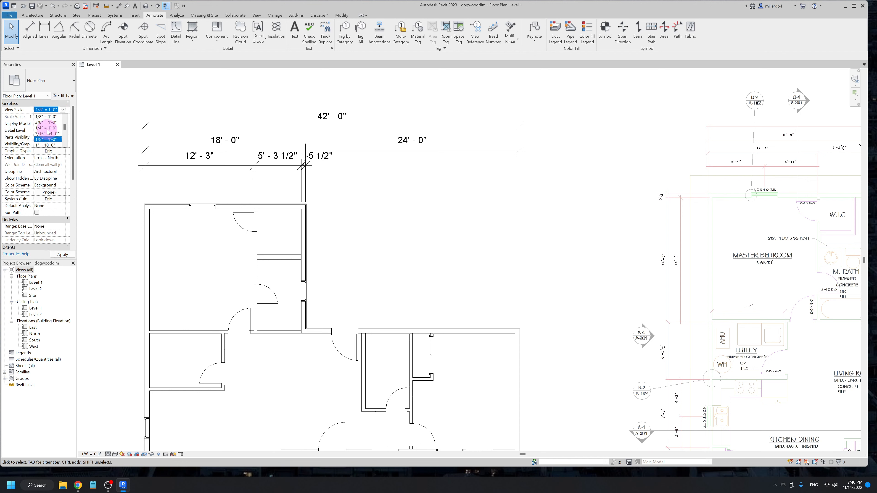
click(47, 129)
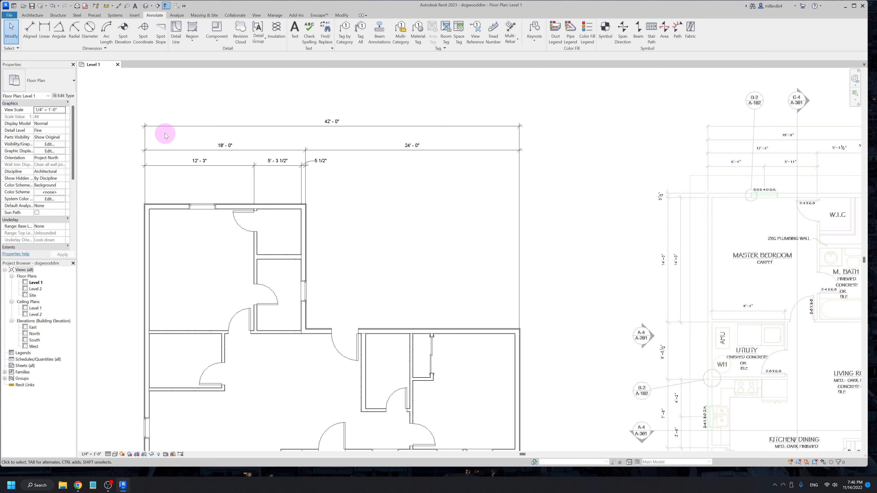
Dimension from the upper wing's east wall outer core face to the bath's west partition's west core face, in line with the closet dimensions.
middle_drag(465, 266, 288, 255)
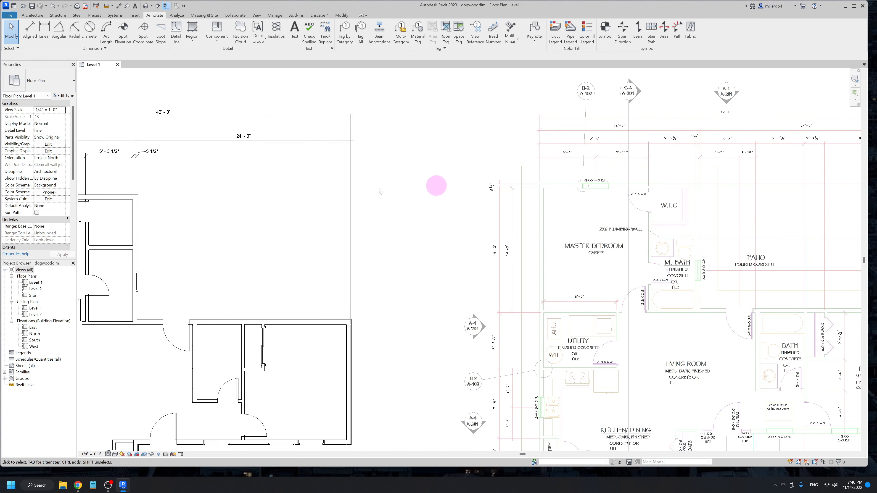
middle_drag(746, 208, 559, 208)
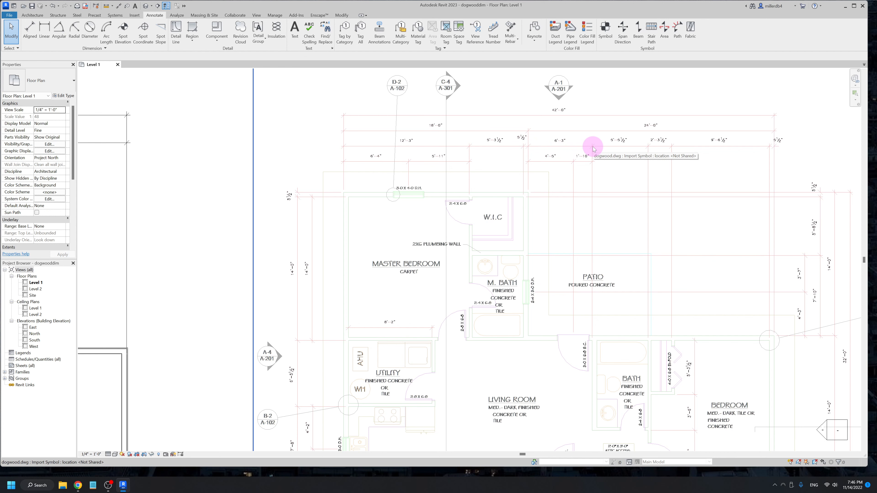
scroll(411, 176, down, 2)
middle_drag(301, 192, 616, 195)
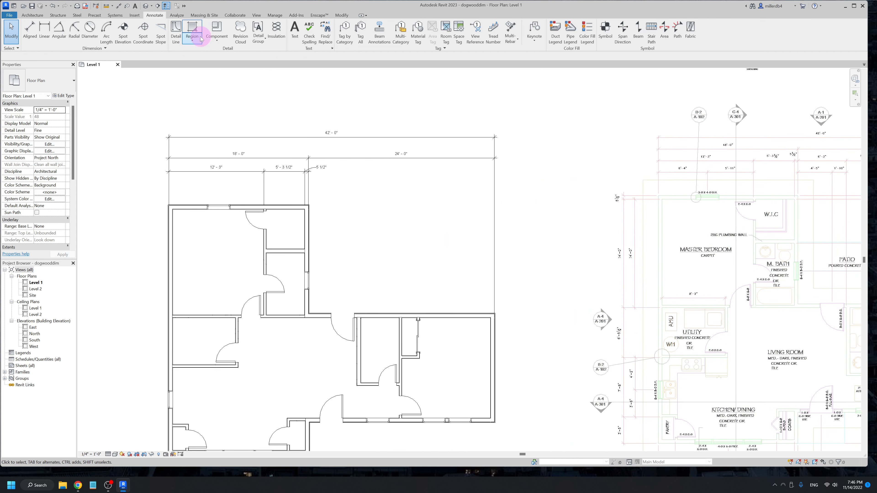
click(119, 7)
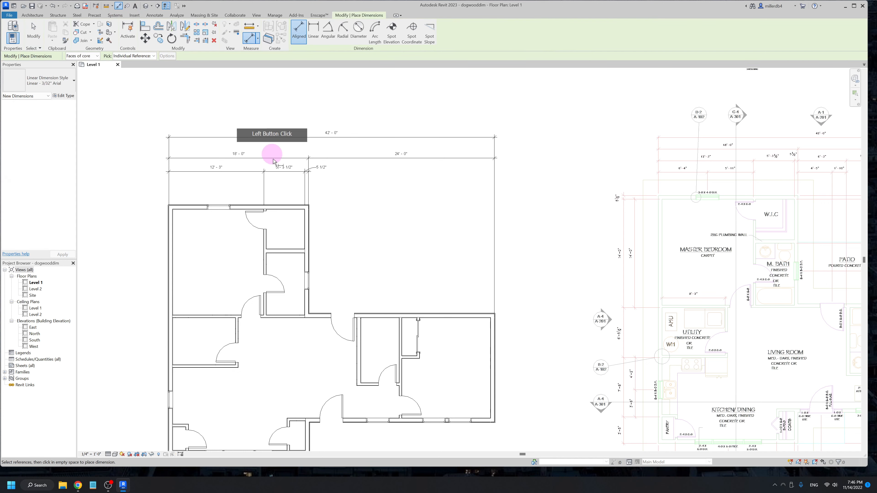
scroll(308, 212, up, 3)
click(307, 216)
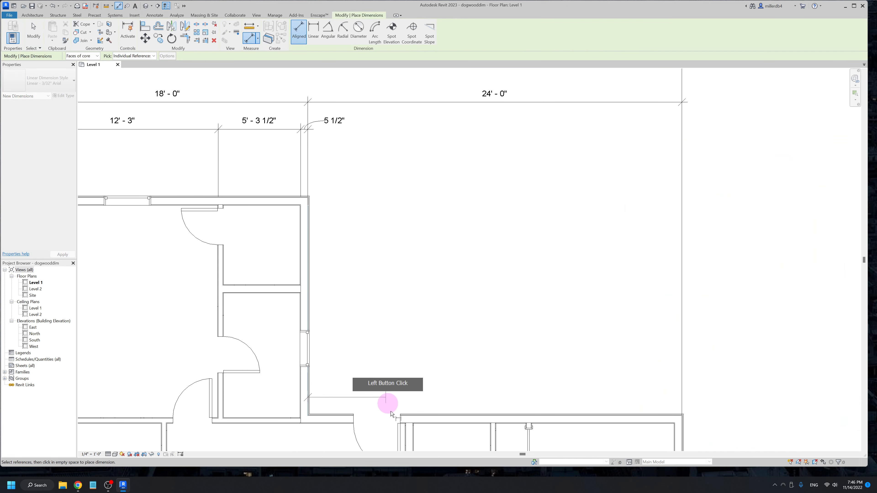
middle_drag(388, 404, 382, 333)
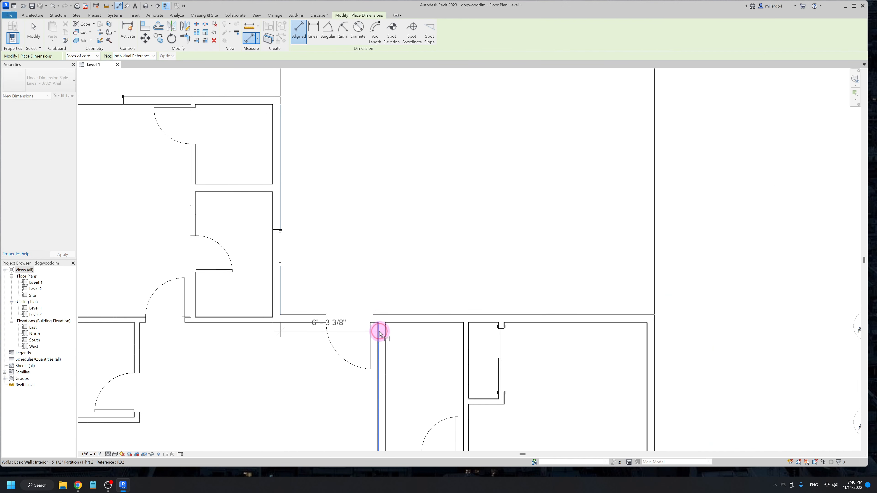
click(379, 333)
scroll(380, 290, down, 3)
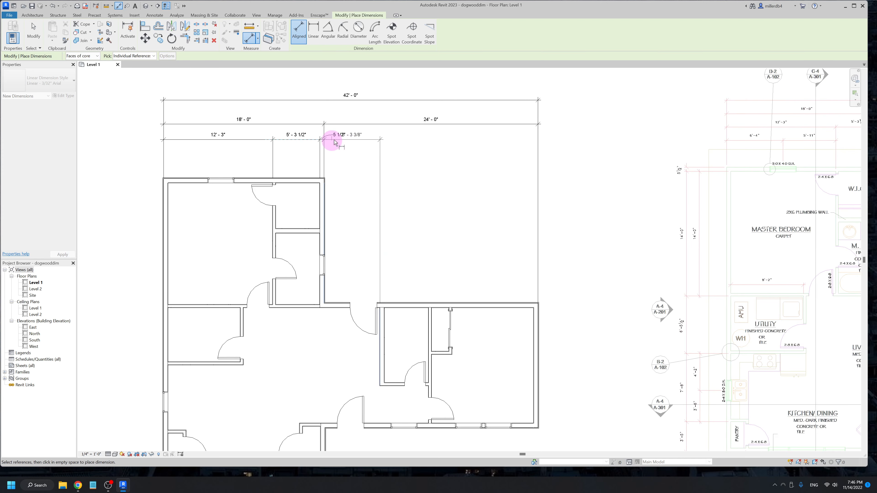
click(374, 142)
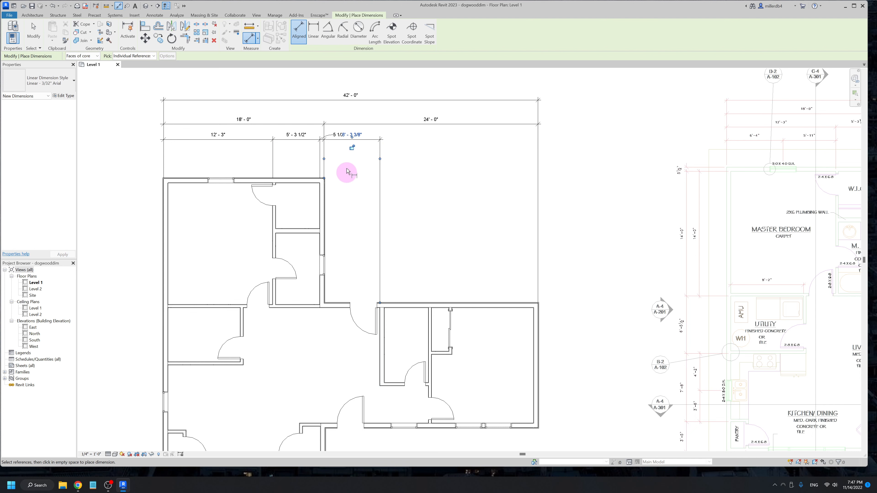
middle_drag(635, 235, 486, 244)
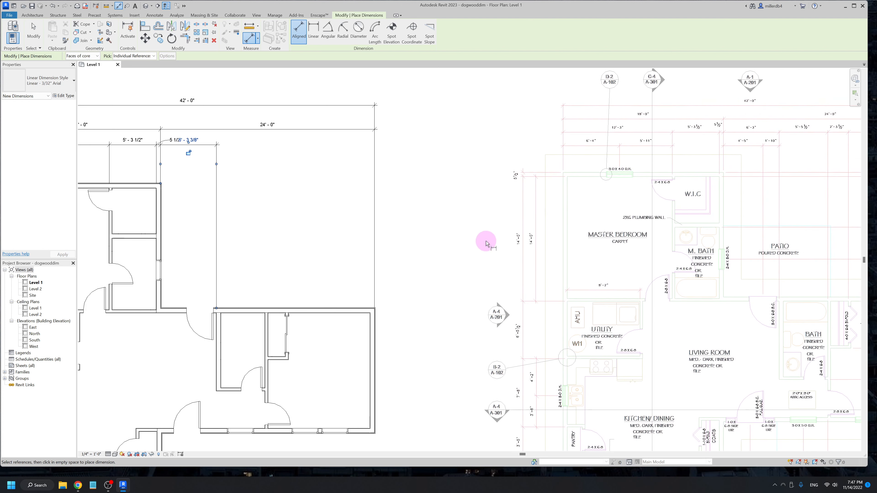
key(Escape)
key(Escape)
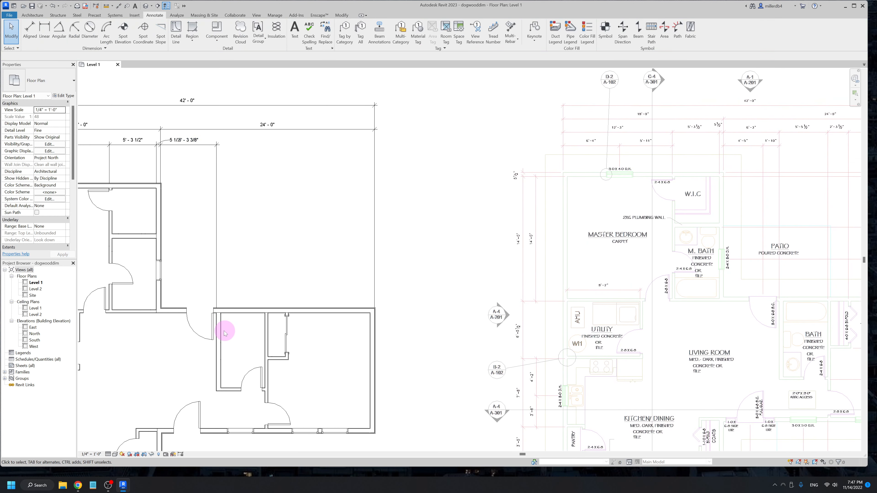
Move the bath's west partition to 6'-3" from the upper wing's east wall and lock that dimension.
click(220, 332)
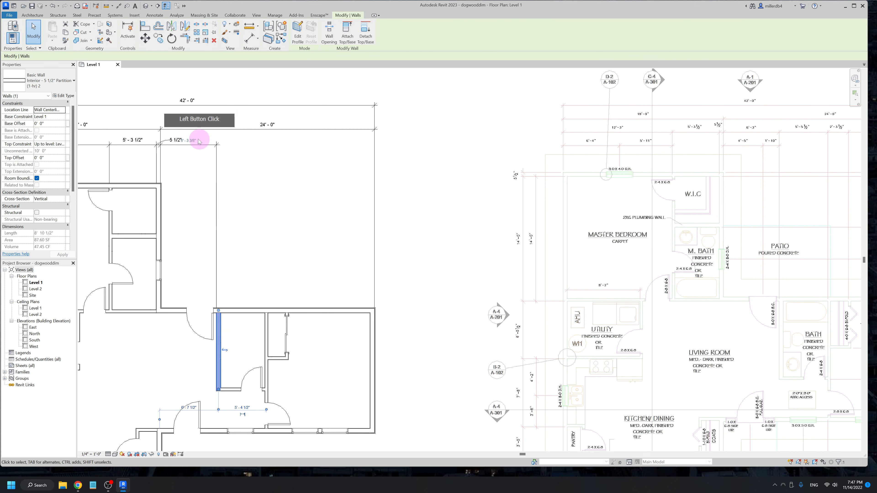
click(191, 138)
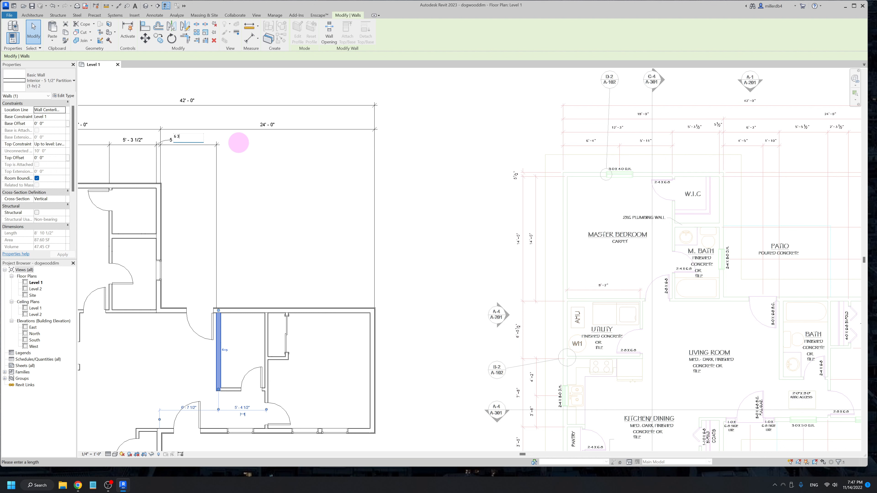
text(6 3)
key(Return)
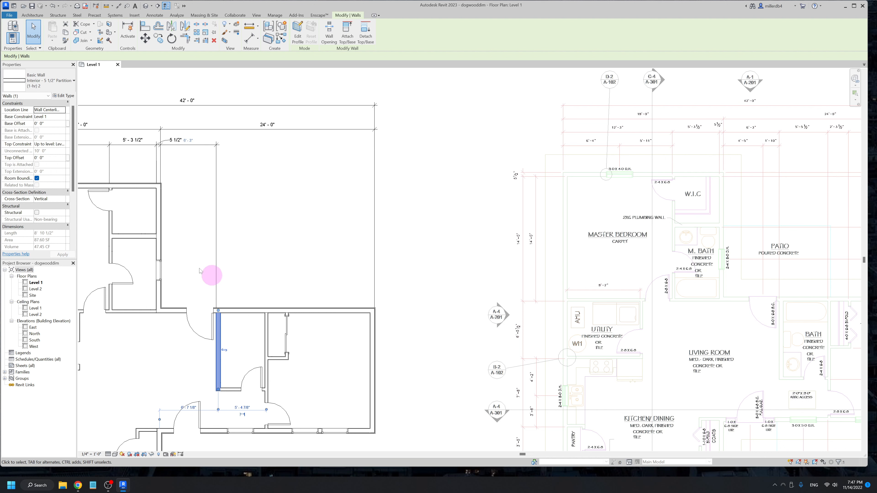
key(Escape)
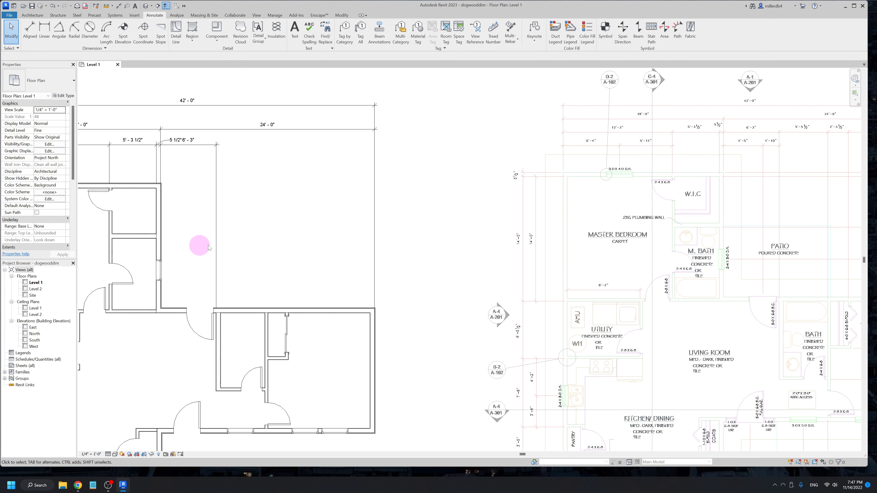
click(215, 248)
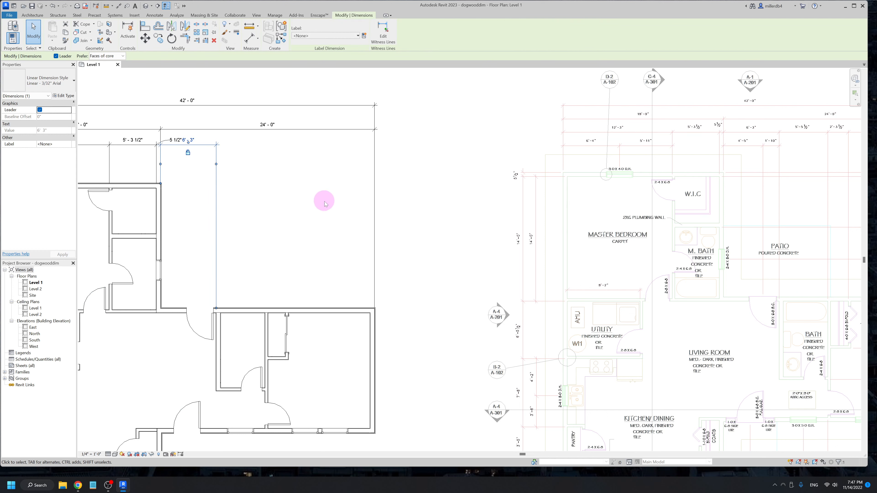
click(329, 226)
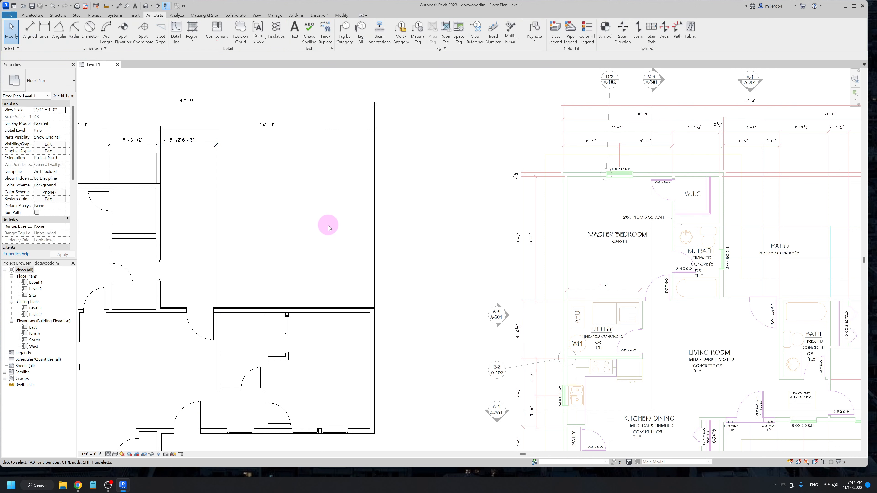
Dimension from the bath's west partition to its east partition, both at their west core faces, in line with the 6'-3" dimension.
click(118, 6)
scroll(215, 304, up, 2)
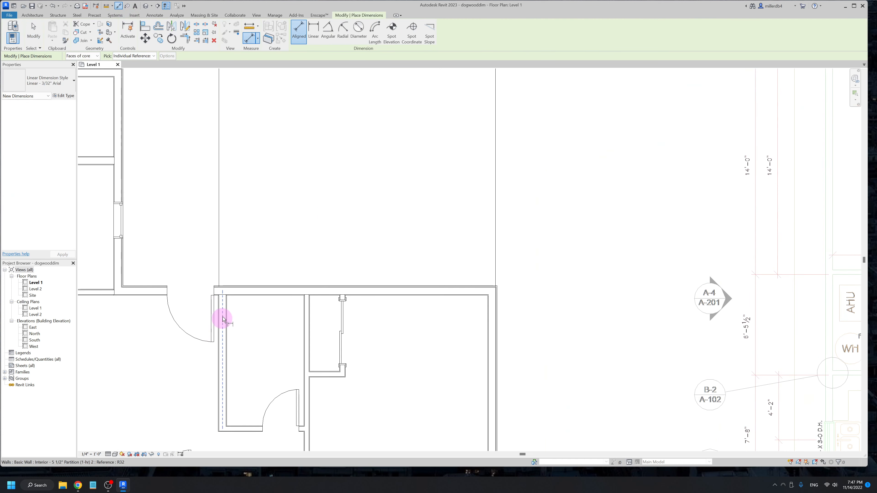
scroll(218, 315, up, 2)
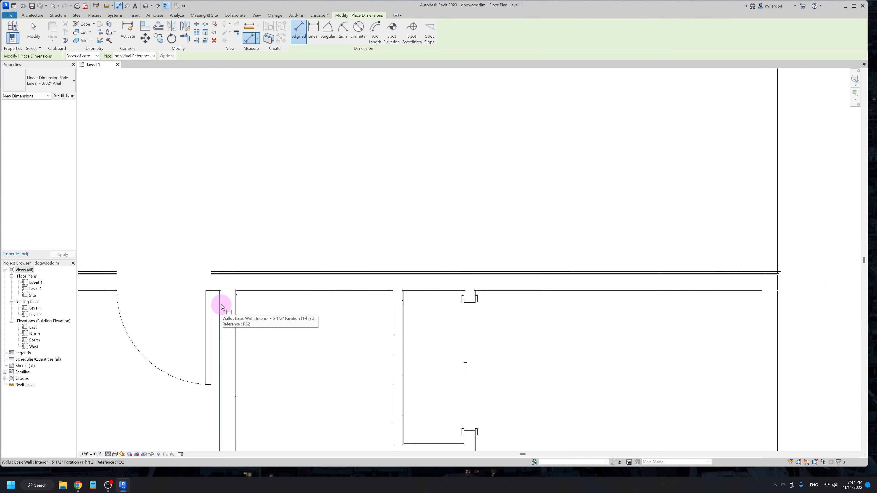
click(221, 307)
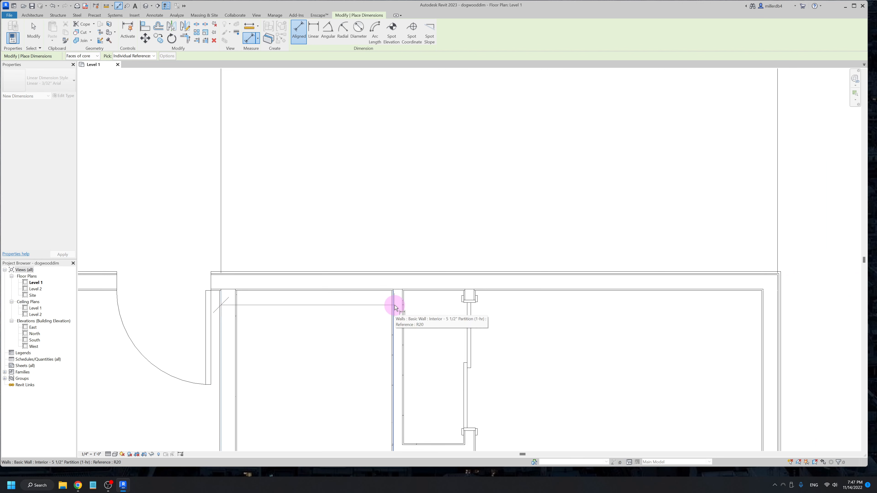
click(396, 308)
scroll(394, 300, down, 2)
middle_drag(401, 140, 400, 270)
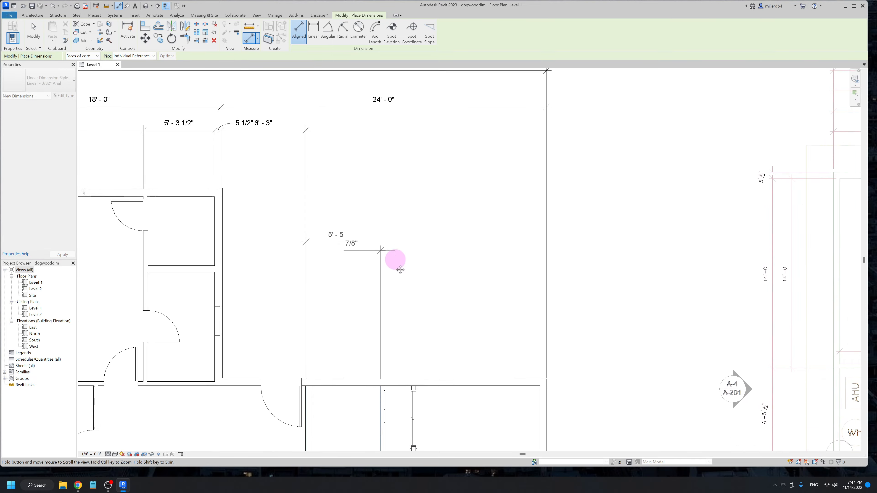
click(358, 185)
scroll(485, 257, down, 1)
mouse_move(485, 258)
middle_down()
mouse_move(333, 243)
mouse_move(256, 256)
mouse_move(156, 411)
middle_up()
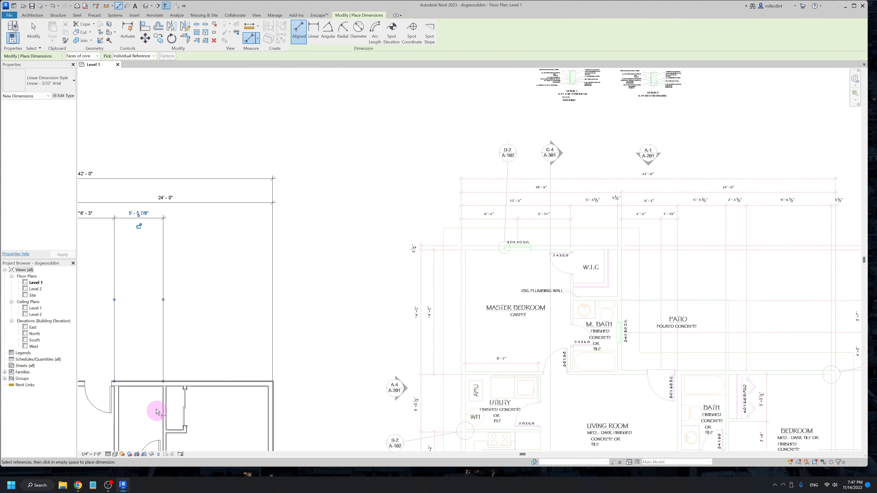
Start an aligned dimension string from the bath's east partition to the bedroom closet's front wall, both at their west core faces.
scroll(156, 411, up, 4)
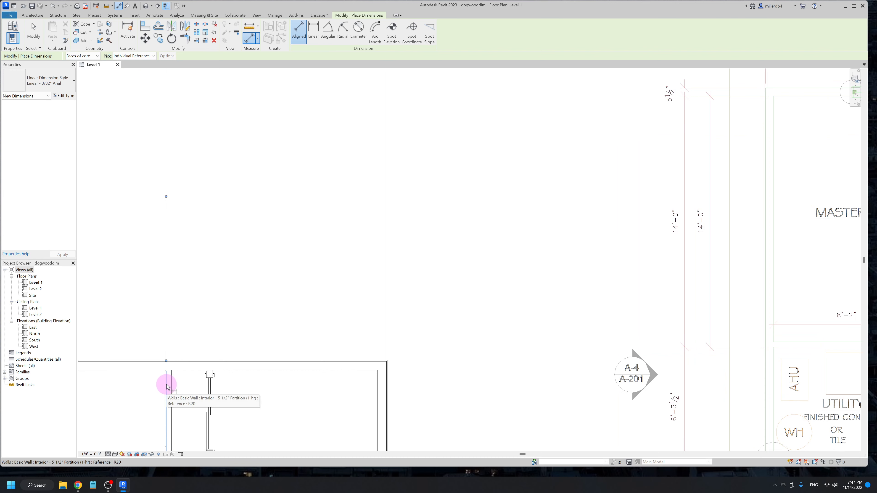
click(167, 387)
scroll(211, 366, up, 2)
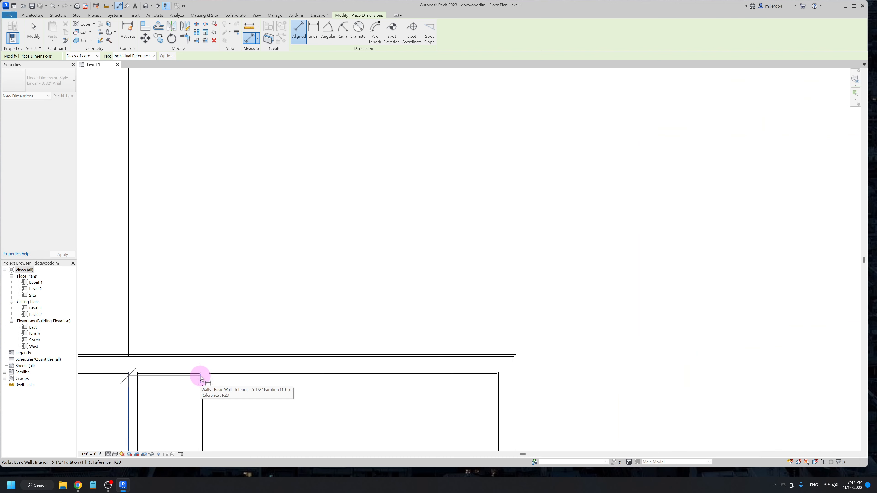
click(200, 379)
click(211, 353)
scroll(214, 351, down, 3)
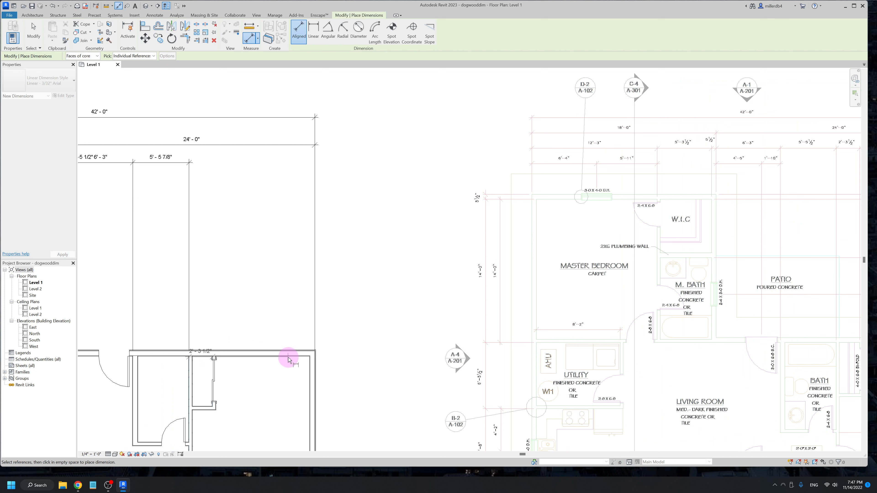
Extend the string to the east exterior wall's inner and outer core faces and place it in line with the bath dimensions.
scroll(333, 360, down, 1)
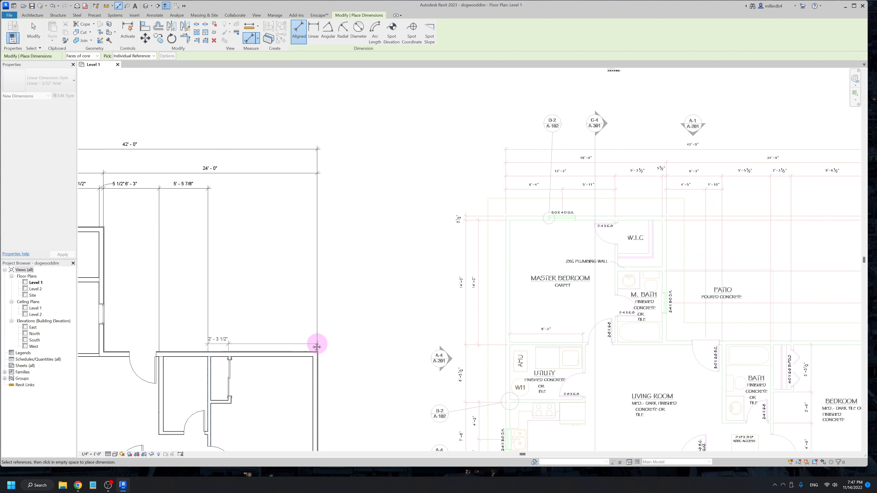
middle_drag(317, 347, 264, 339)
right_click(272, 347)
scroll(272, 345, up, 1)
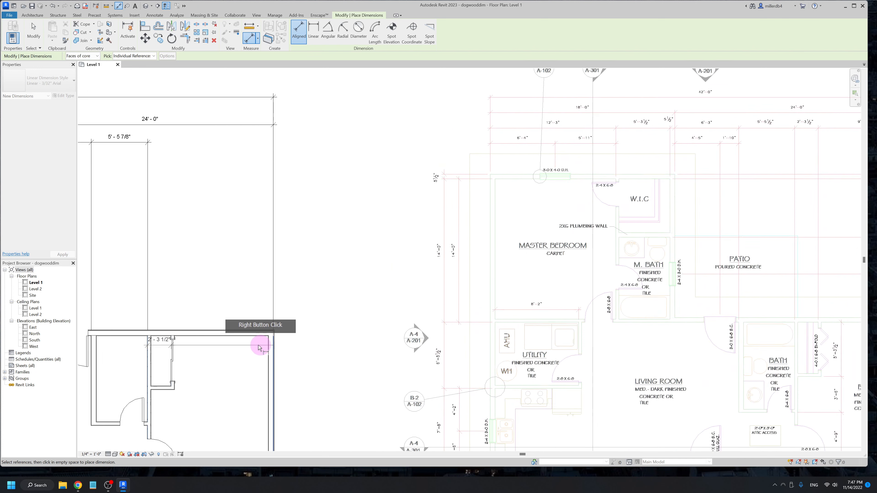
scroll(263, 347, up, 2)
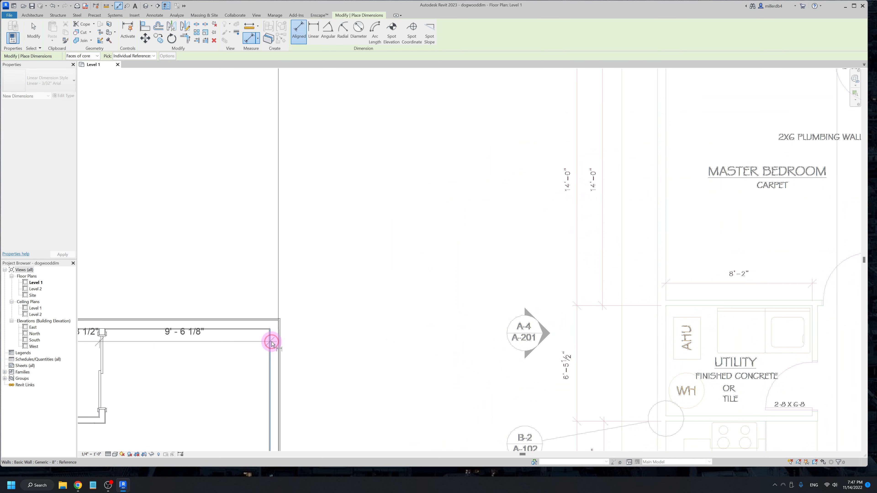
scroll(276, 344, up, 2)
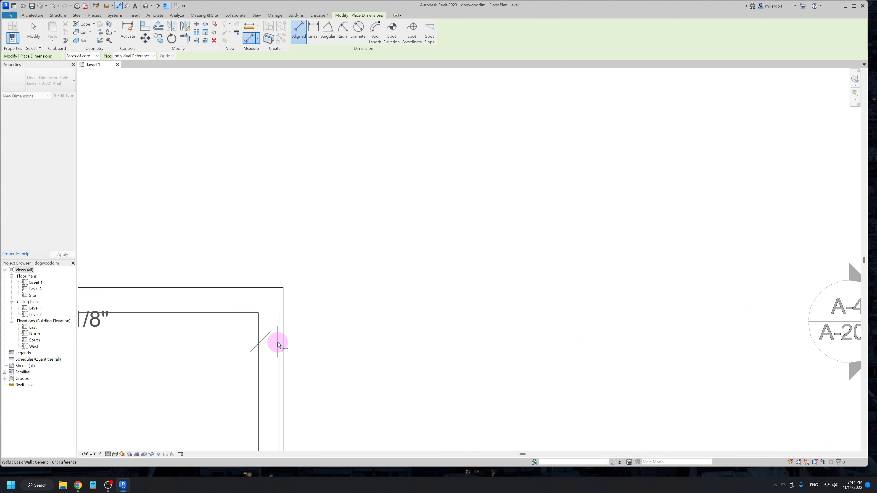
scroll(279, 344, down, 5)
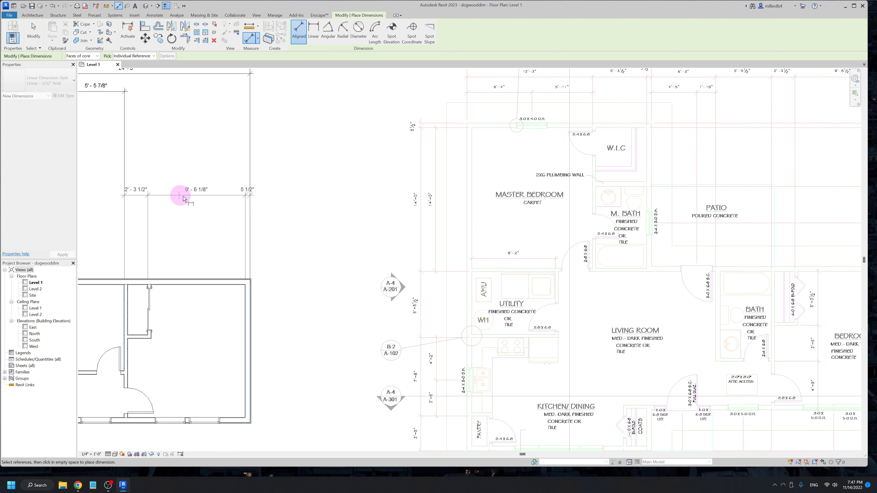
click(229, 175)
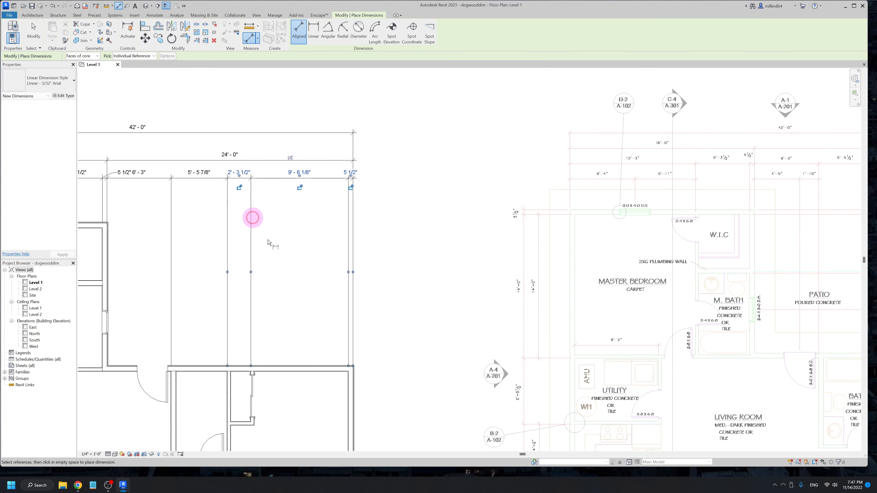
key(Escape)
key(Escape)
Move the bath's east partition to 5'-5 1/2" from its west partition and lock that dimension.
middle_drag(246, 346, 337, 326)
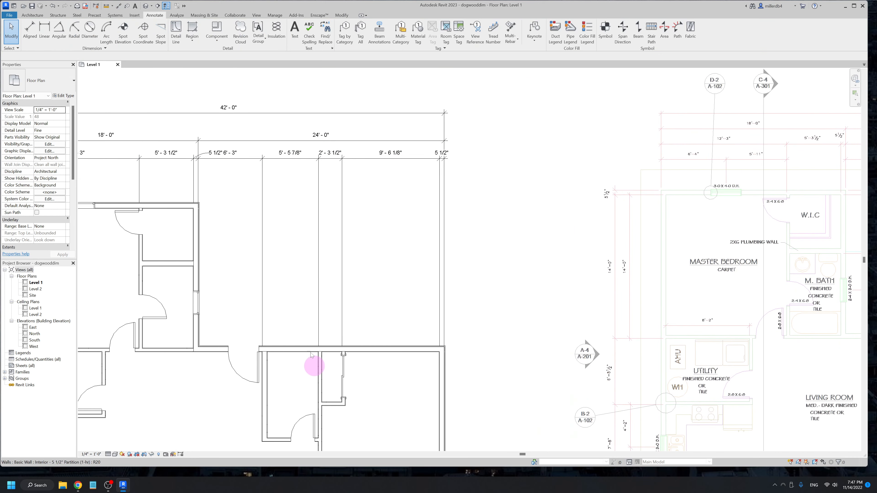
scroll(584, 199, down, 2)
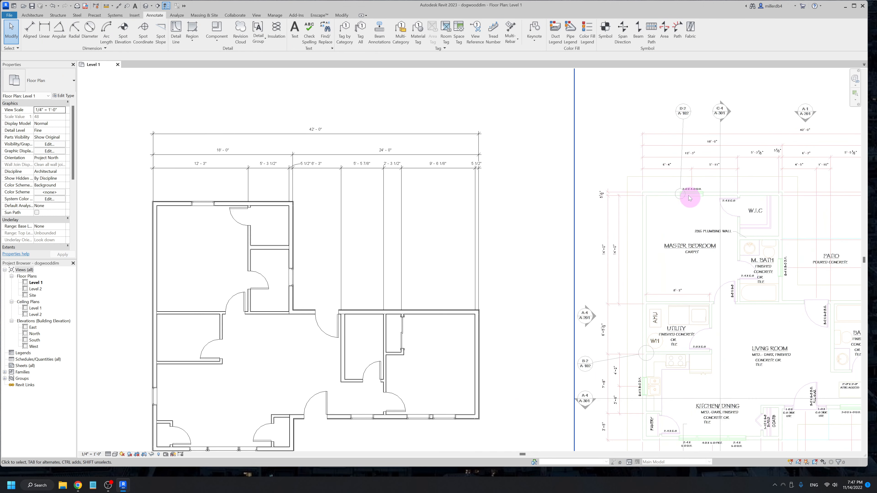
click(387, 325)
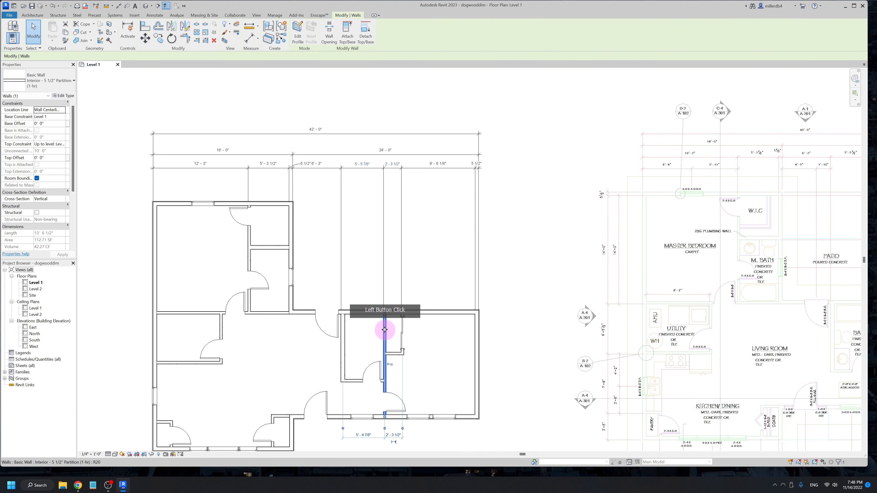
click(423, 337)
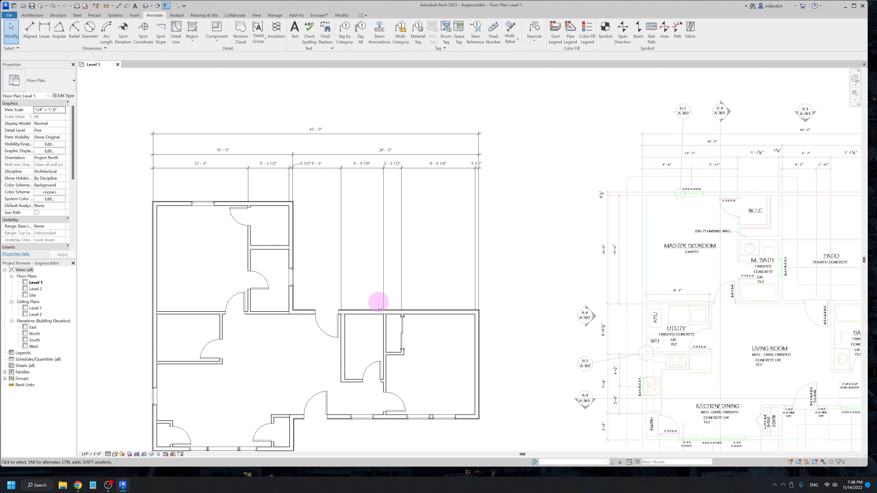
click(387, 327)
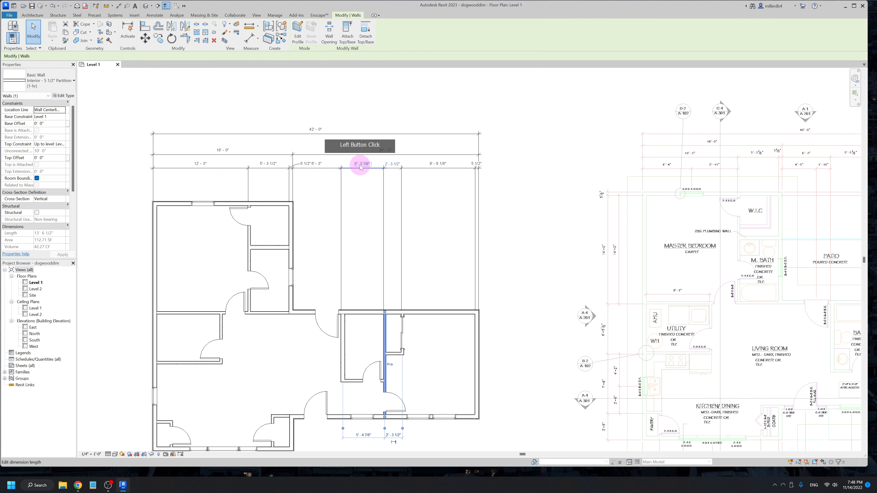
scroll(382, 168, up, 2)
scroll(381, 168, up, 1)
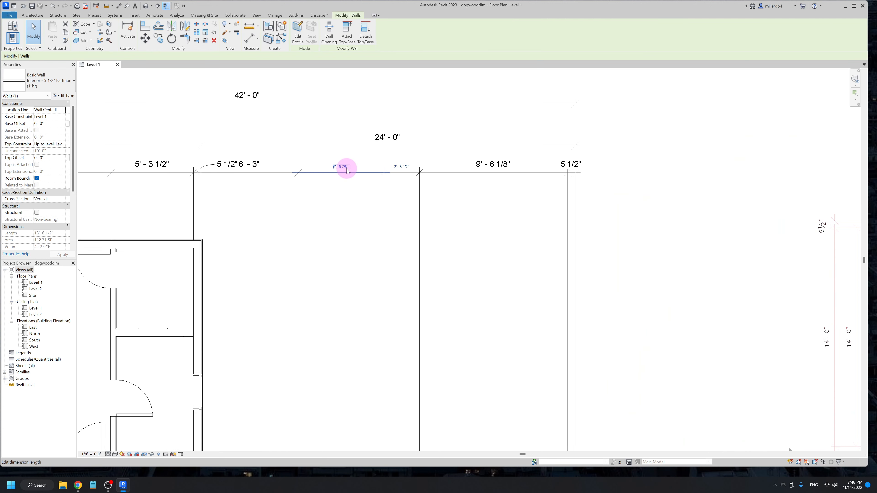
click(366, 170)
text(5)
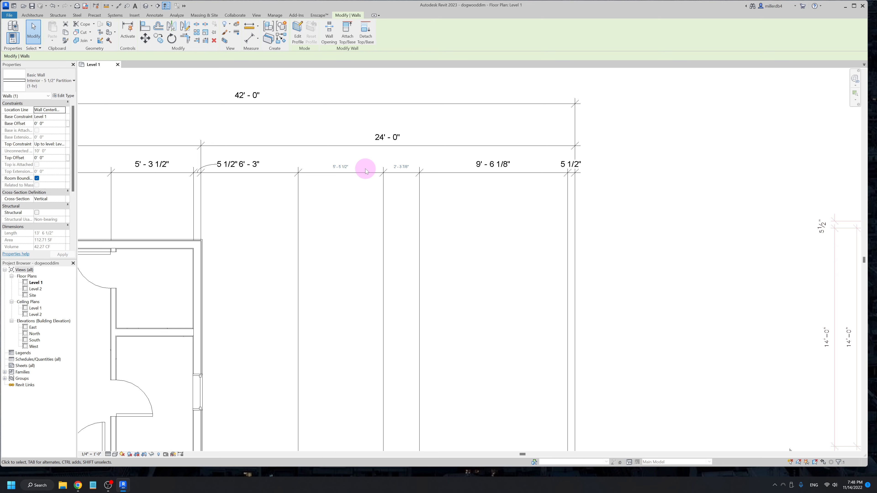
scroll(464, 221, down, 5)
scroll(731, 163, up, 1)
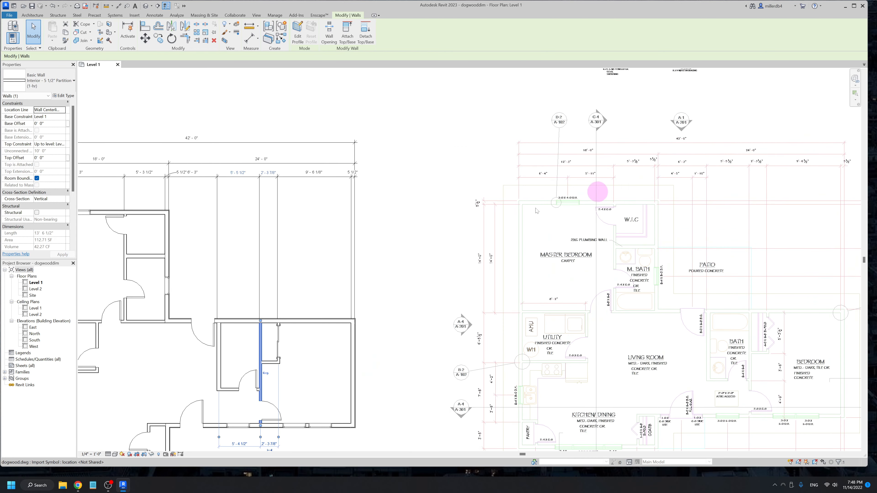
click(231, 177)
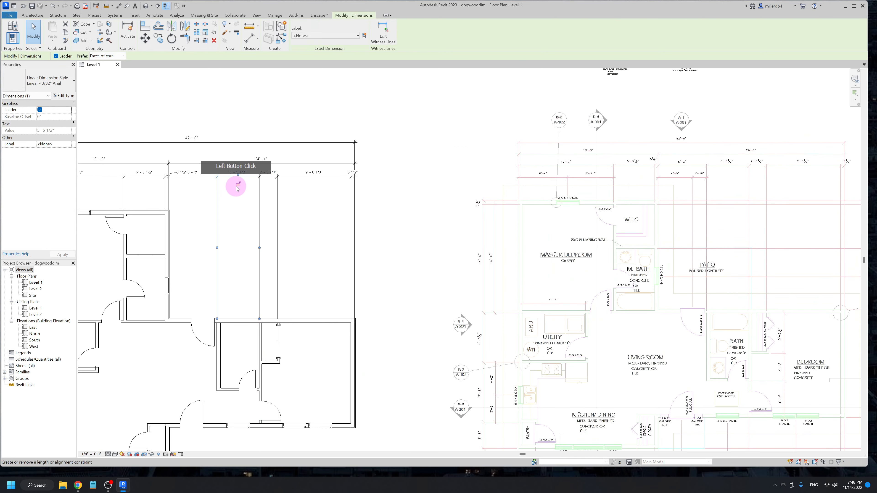
click(239, 186)
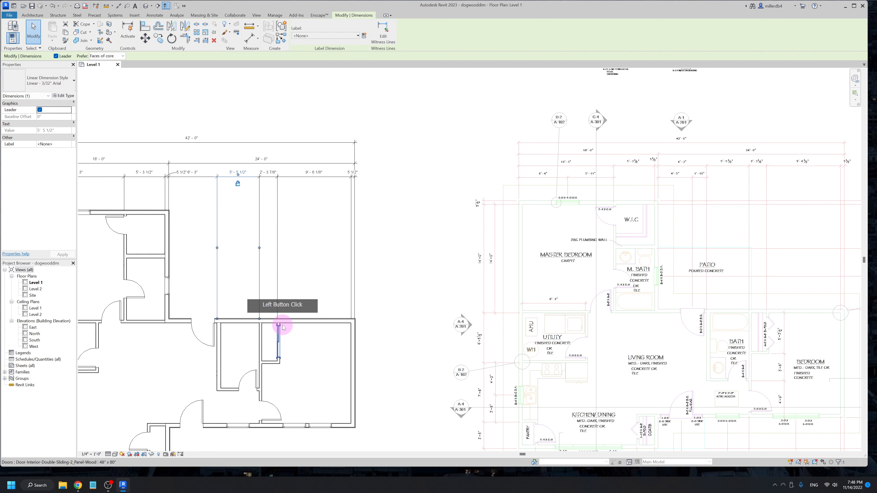
Move the bedroom closet's front wall to 2'-3 1/2" from the bath's east partition.
click(279, 361)
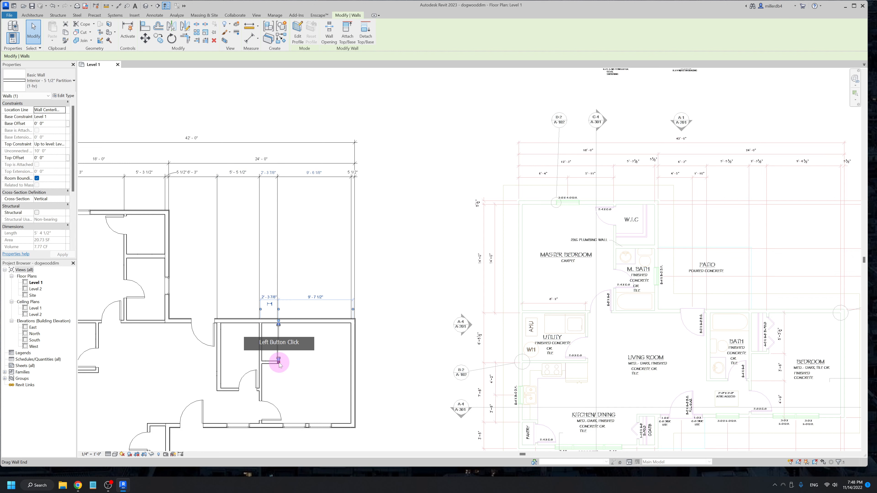
click(267, 170)
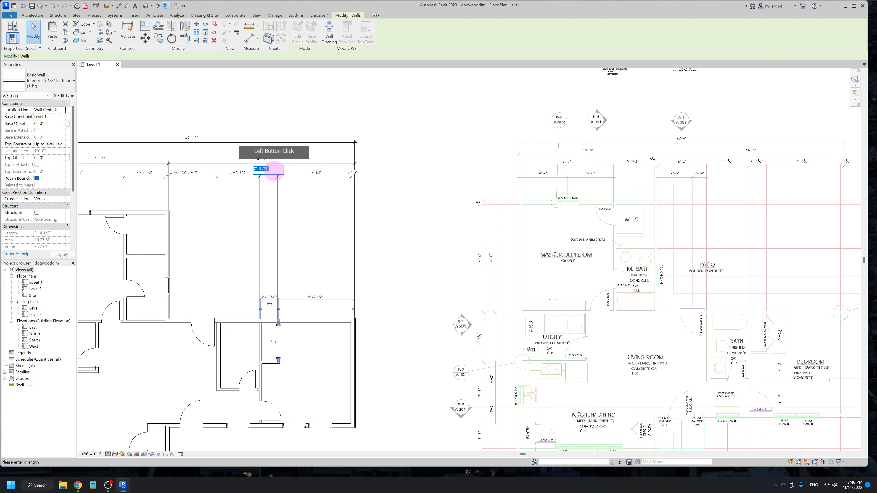
text(2)
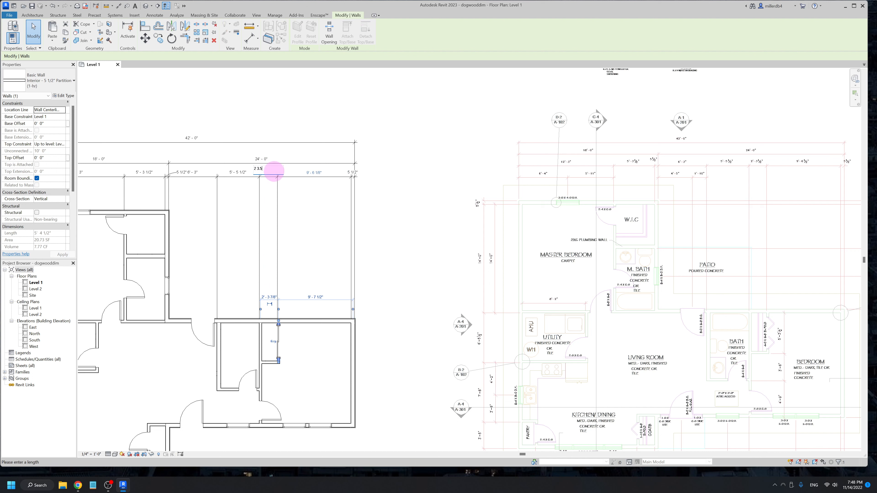
text( 3.5)
key(Return)
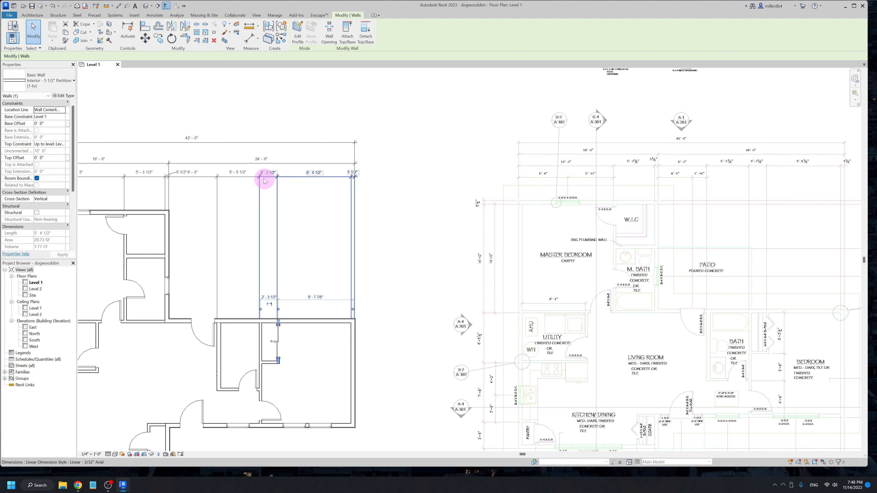
Lock all three segments of the dimension string running from the bath's east partition to the east exterior wall.
click(267, 177)
click(265, 183)
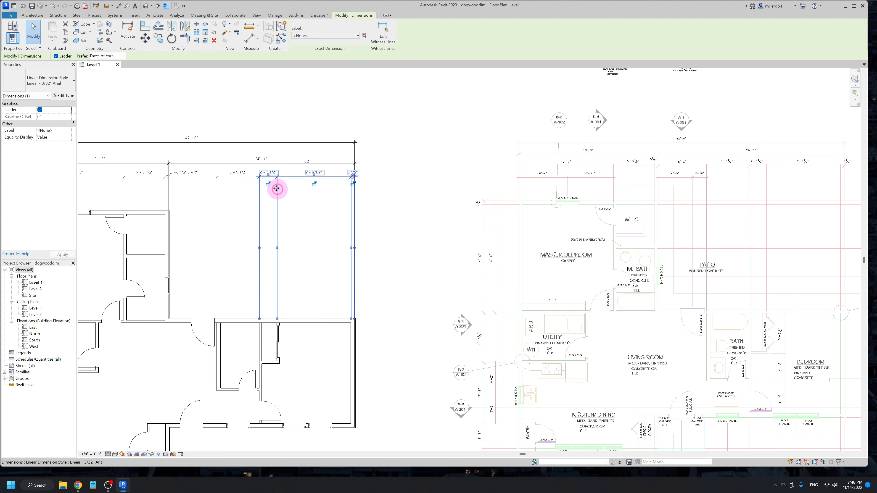
click(268, 184)
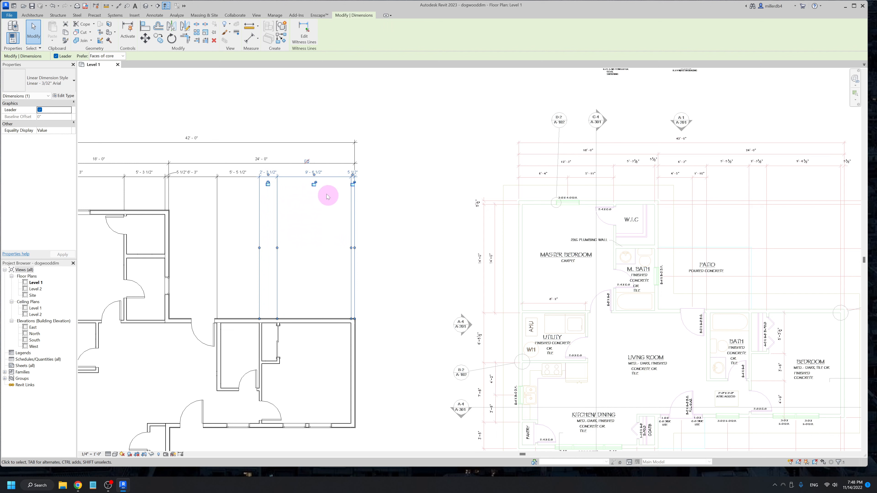
click(314, 186)
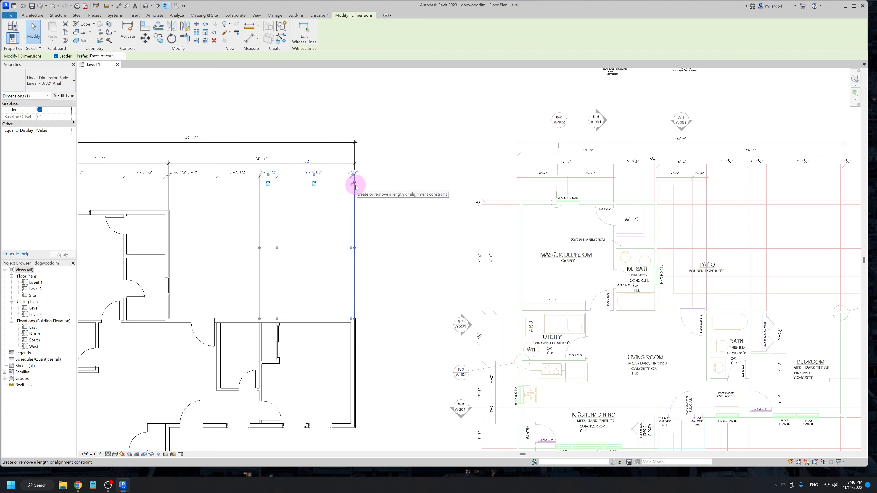
click(353, 185)
click(276, 278)
Start an aligned dimension string from the west exterior wall's outer core face to the centre of the master bedroom's north window.
middle_drag(276, 278, 311, 278)
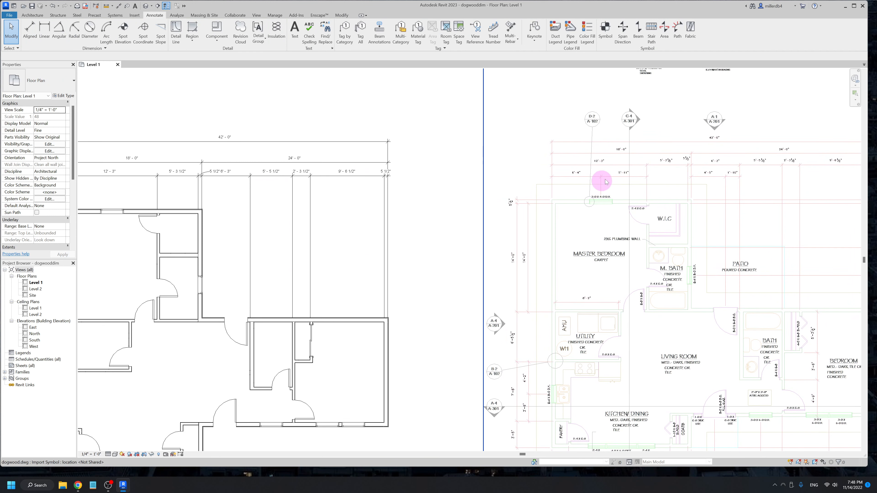
scroll(605, 181, up, 2)
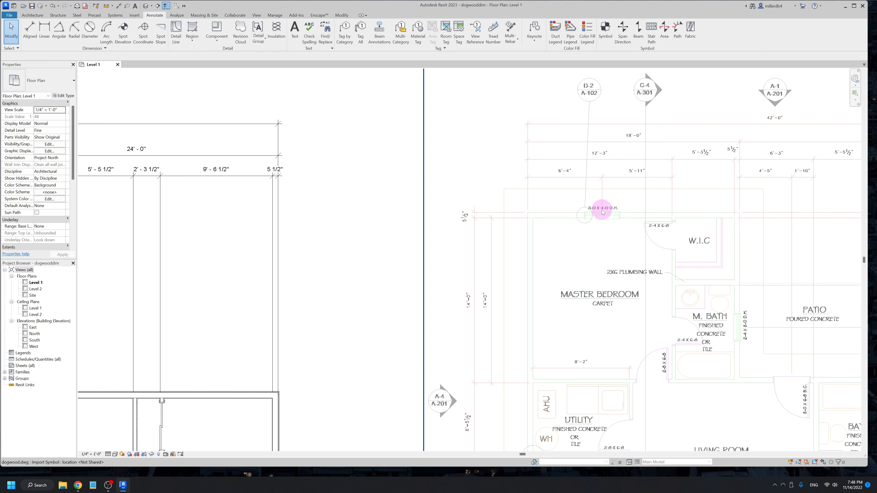
scroll(182, 242, down, 3)
middle_drag(182, 243, 472, 234)
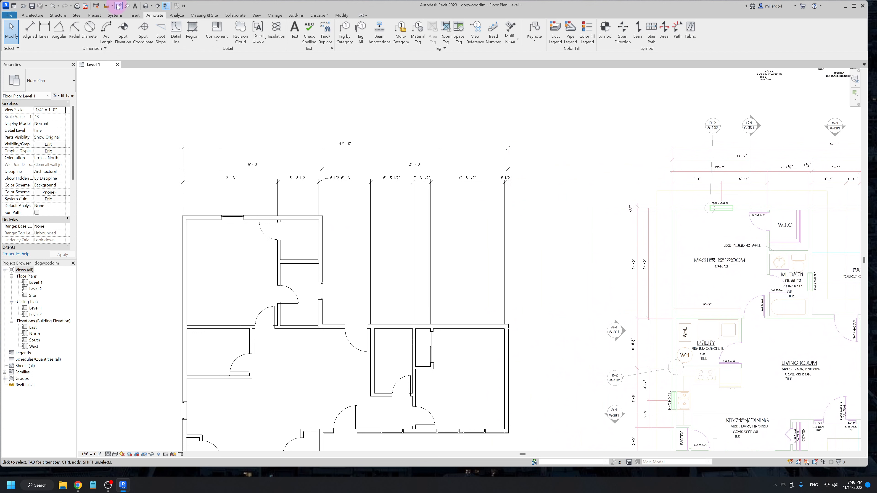
click(119, 7)
scroll(185, 227, up, 2)
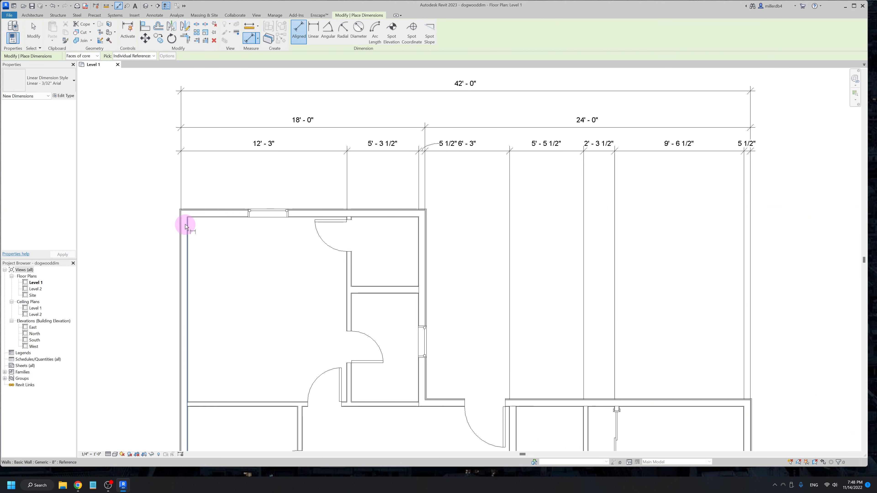
click(185, 227)
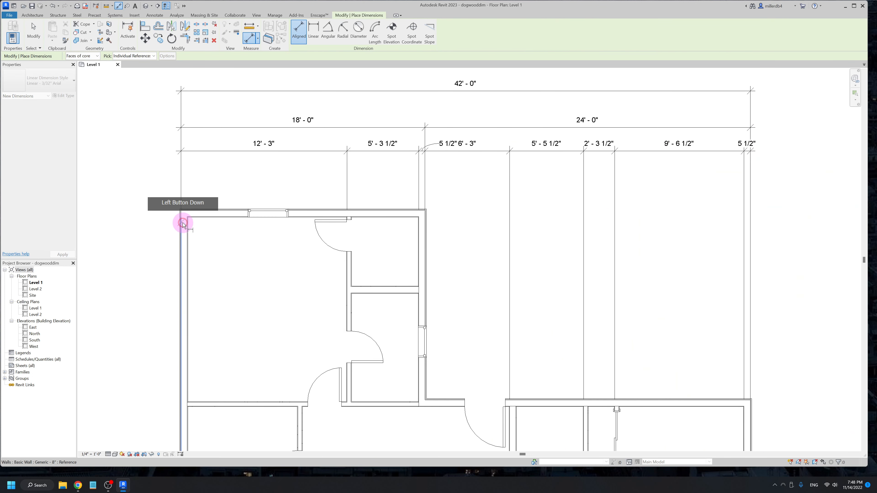
click(268, 214)
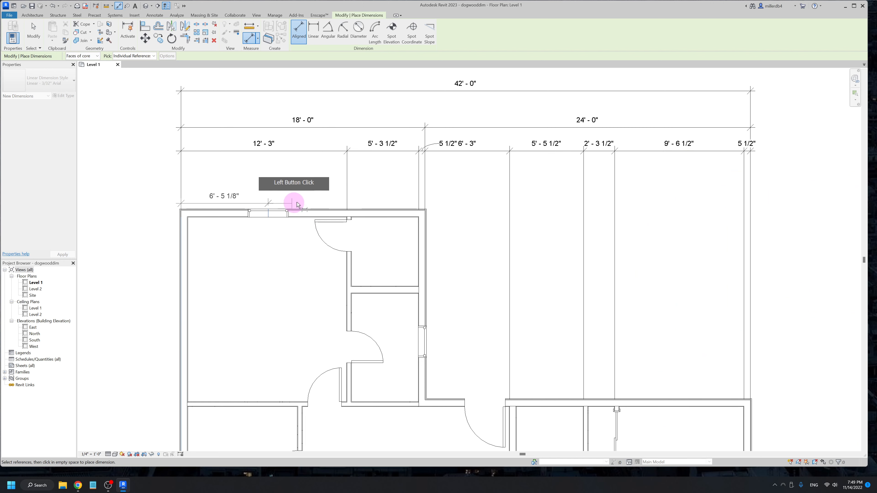
Extend the dimension string from the master bedroom's north window to the partition east of the bedroom and place it below the 12'-3" dimension.
scroll(345, 218, down, 3)
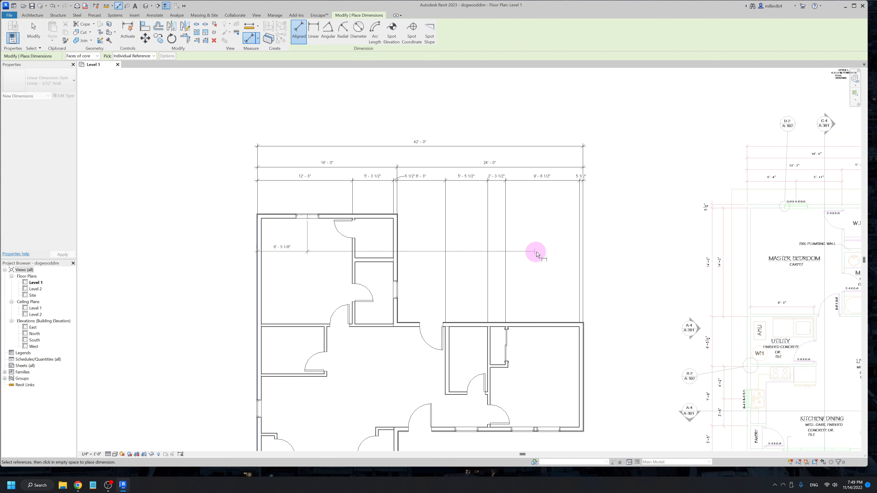
scroll(844, 204, up, 3)
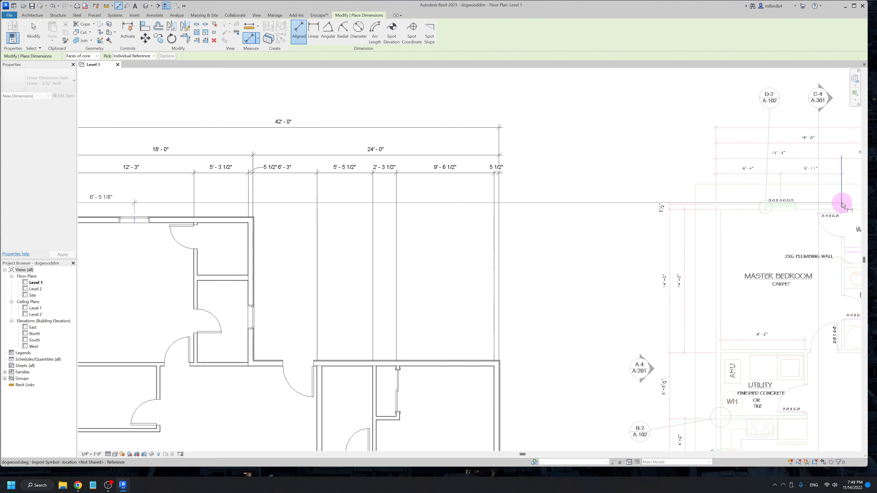
middle_drag(125, 264, 358, 277)
scroll(358, 276, up, 2)
click(301, 279)
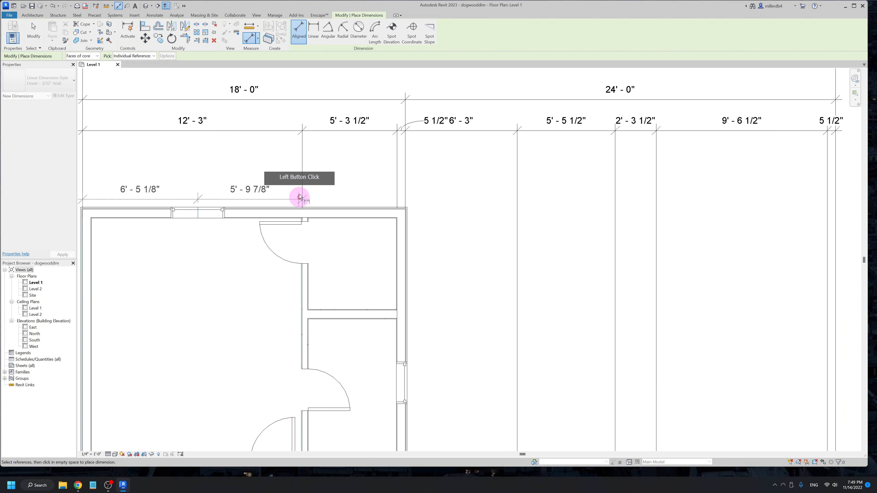
click(296, 162)
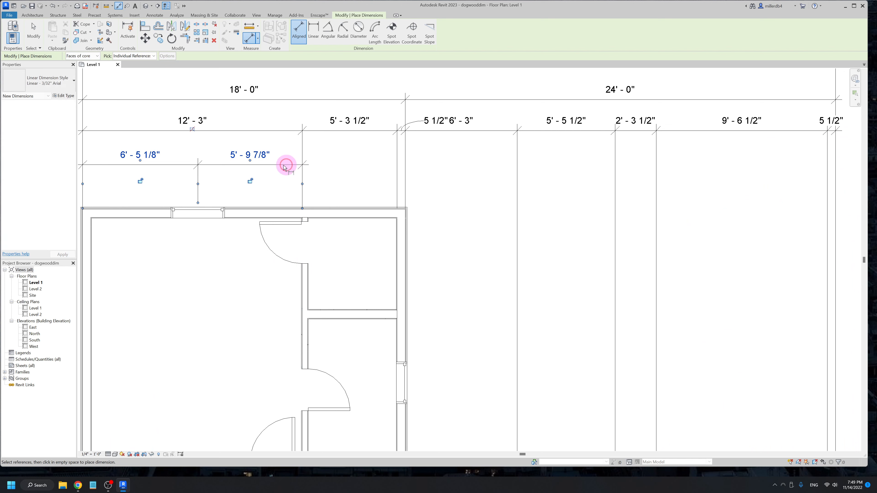
middle_drag(230, 259, 346, 271)
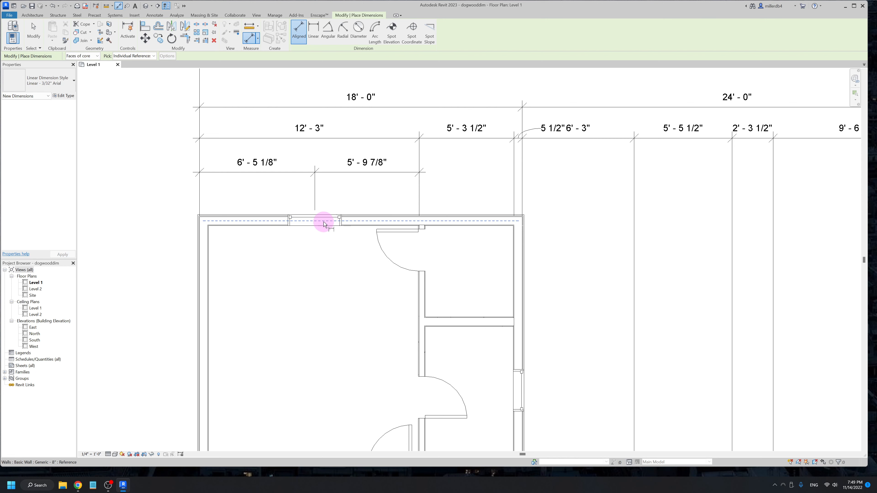
key(Escape)
key(Escape)
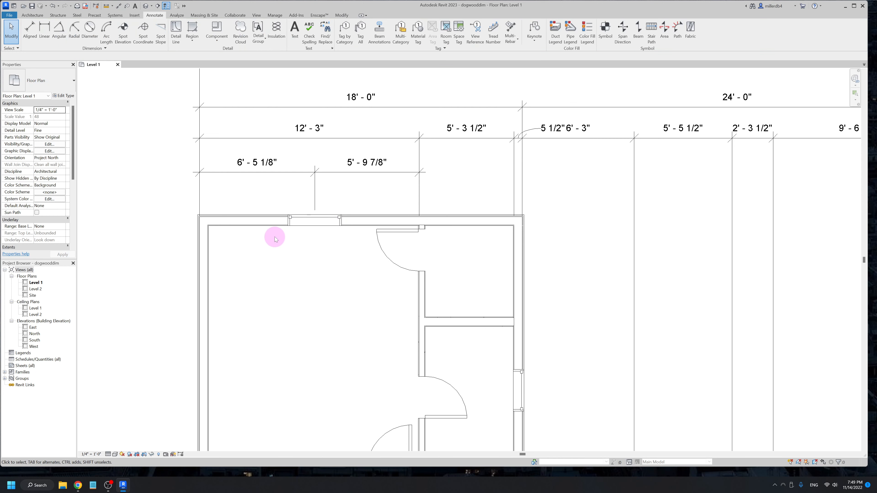
Try to move the west exterior wall to 6'-4" from the centre of the master bedroom's north window.
click(300, 214)
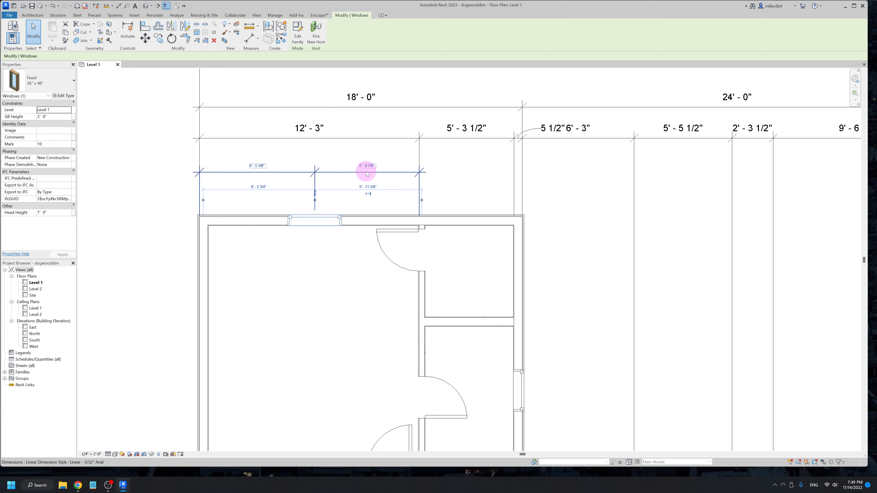
click(201, 254)
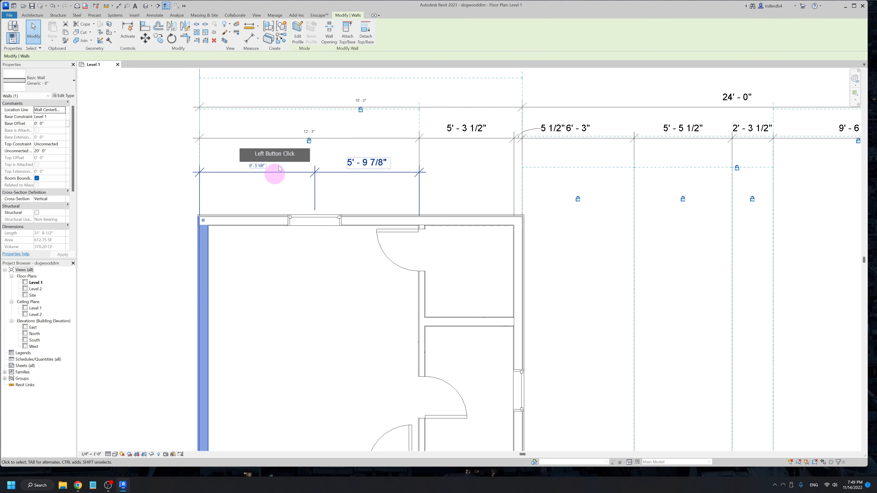
scroll(263, 169, down, 3)
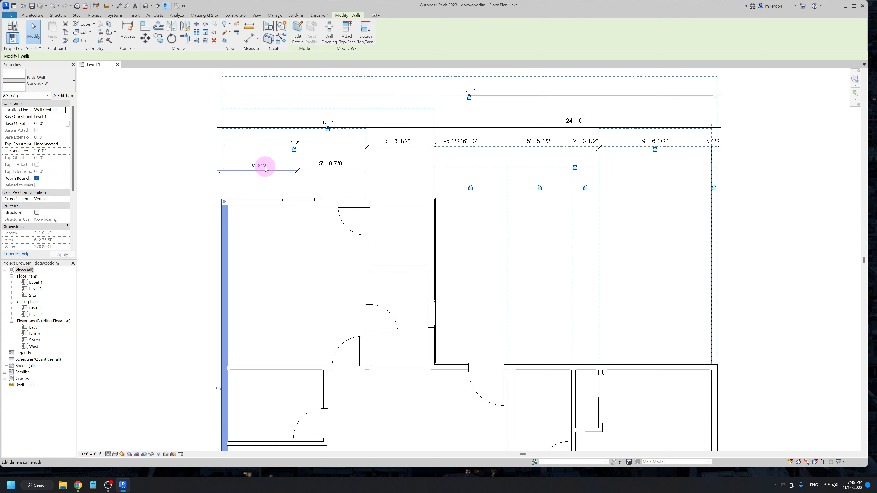
click(268, 171)
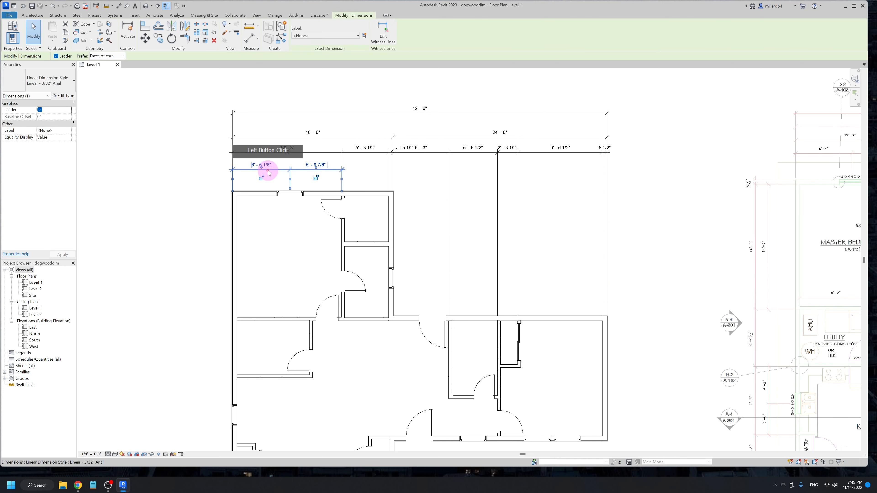
click(237, 209)
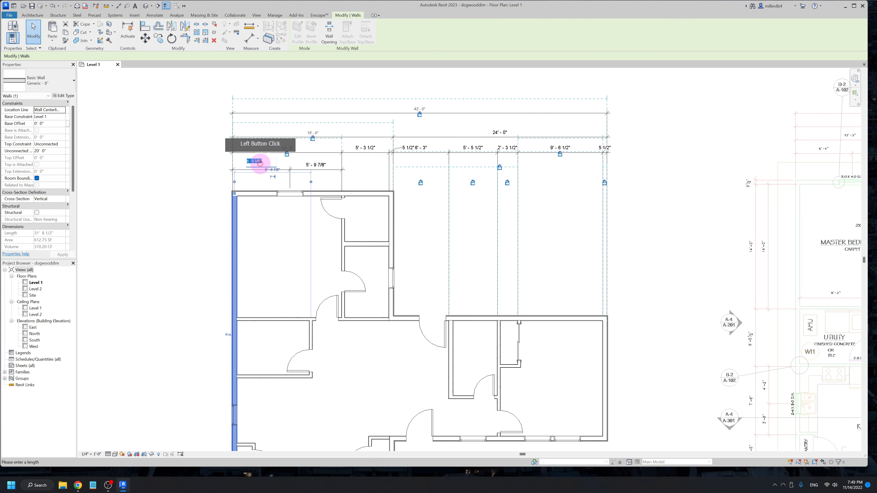
click(258, 165)
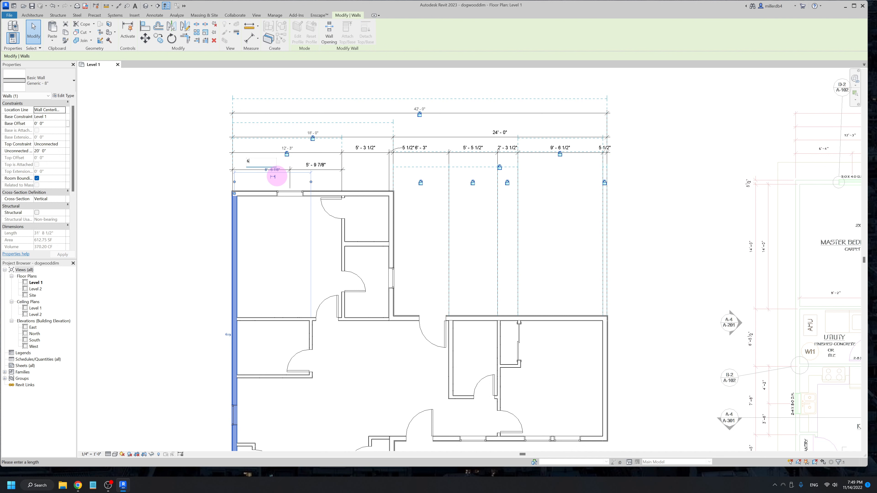
text(6 4)
key(Return)
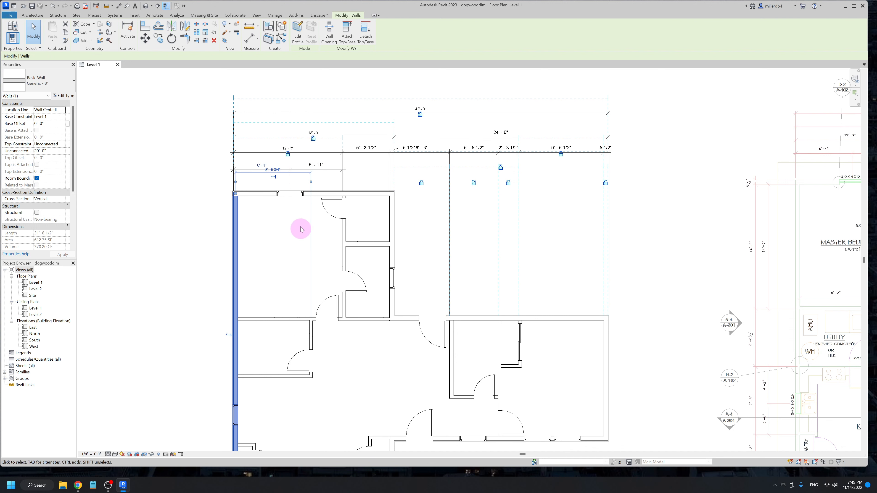
scroll(266, 256, down, 2)
scroll(251, 242, up, 4)
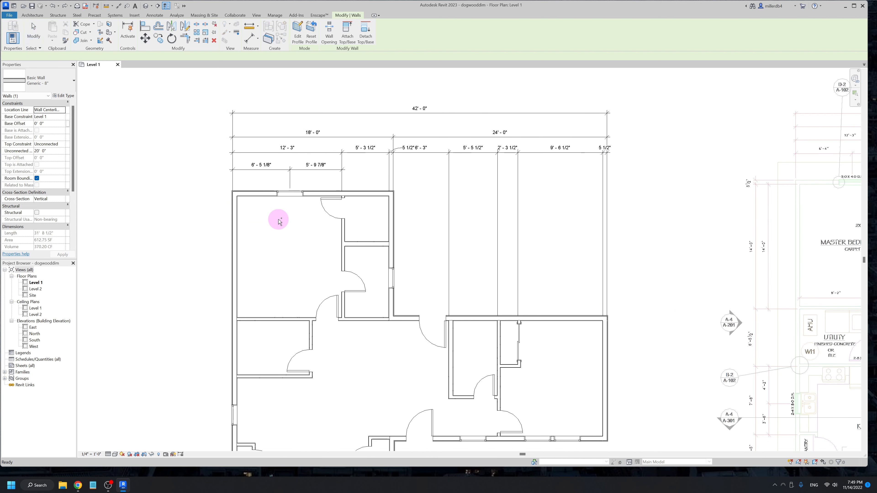
click(279, 222)
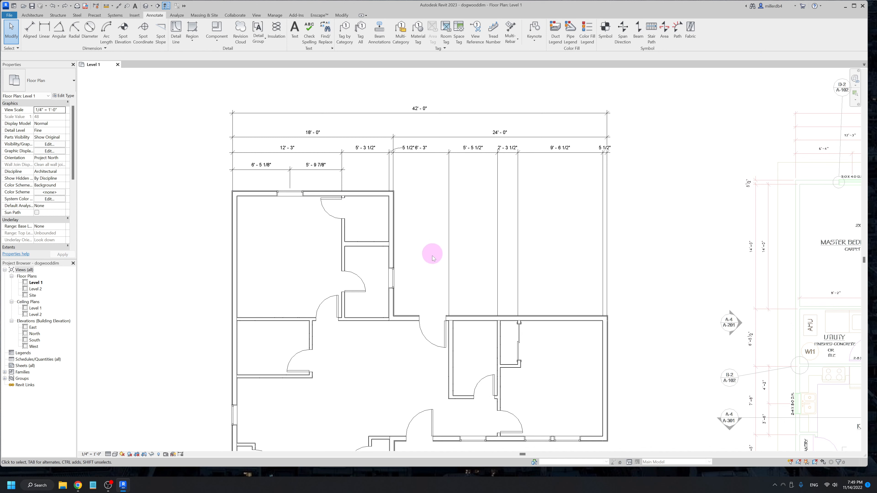
Move the master bedroom's north window so its centre is 6'-4" from the west exterior wall's outer core face.
scroll(346, 262, down, 2)
click(378, 184)
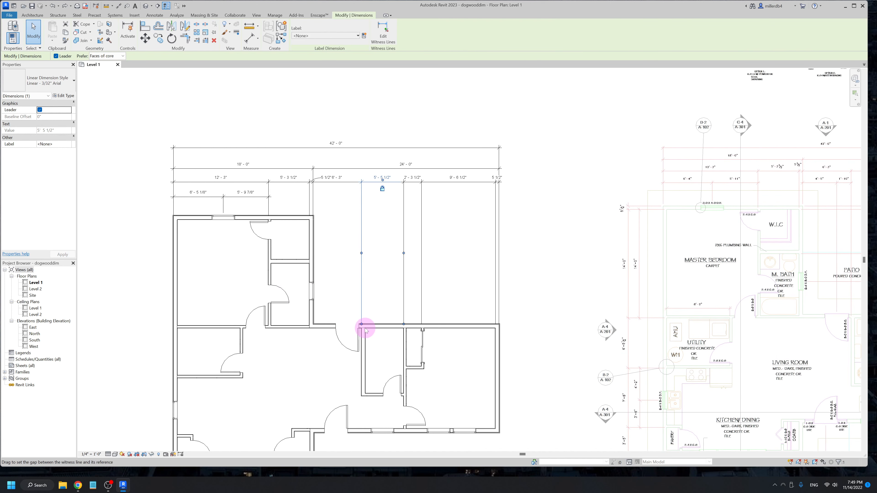
click(222, 217)
scroll(202, 194, up, 3)
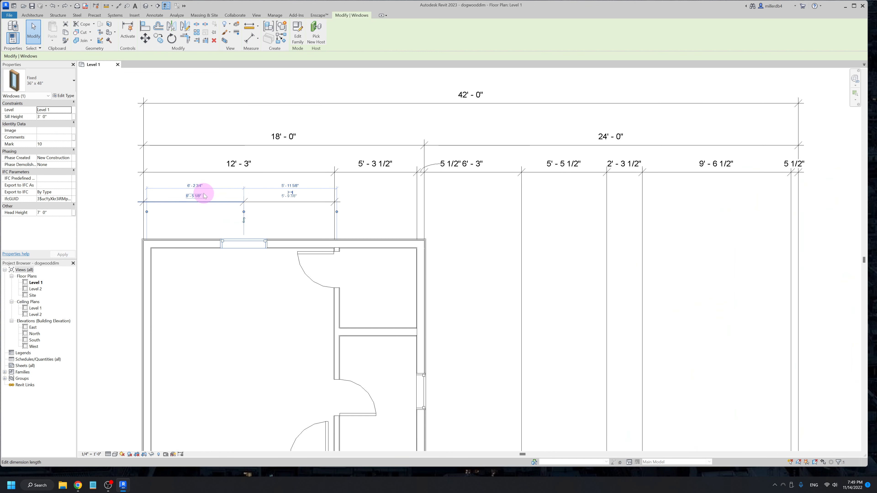
click(195, 197)
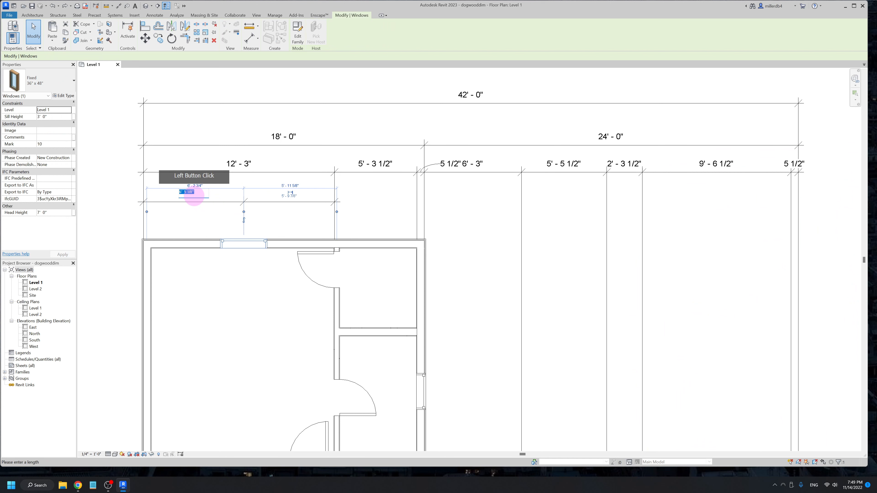
text(6' - 4)
key(Return)
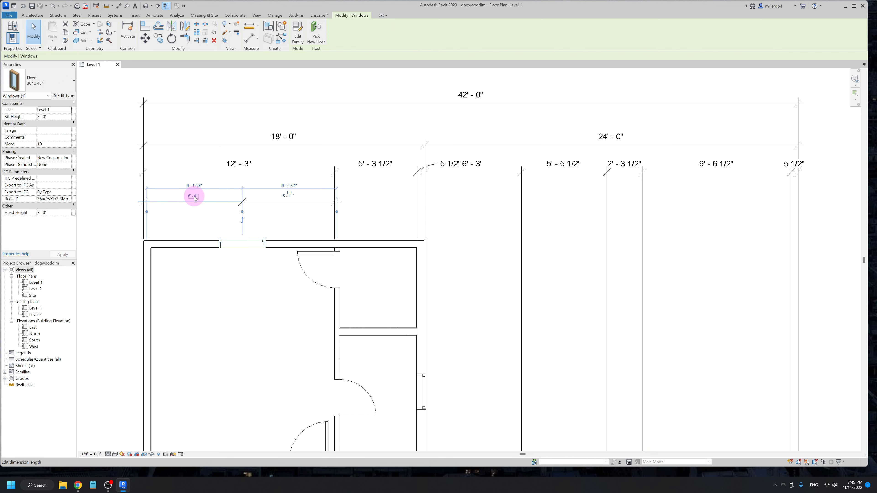
scroll(313, 235, down, 4)
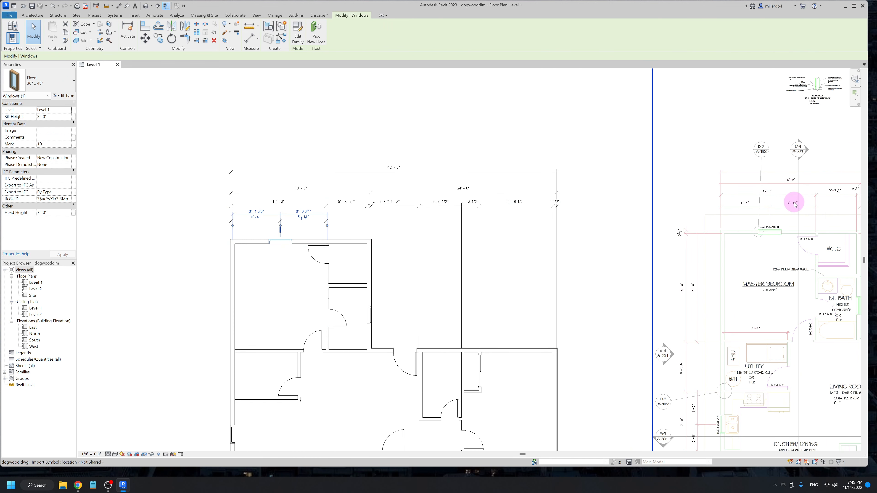
scroll(293, 211, up, 4)
click(275, 244)
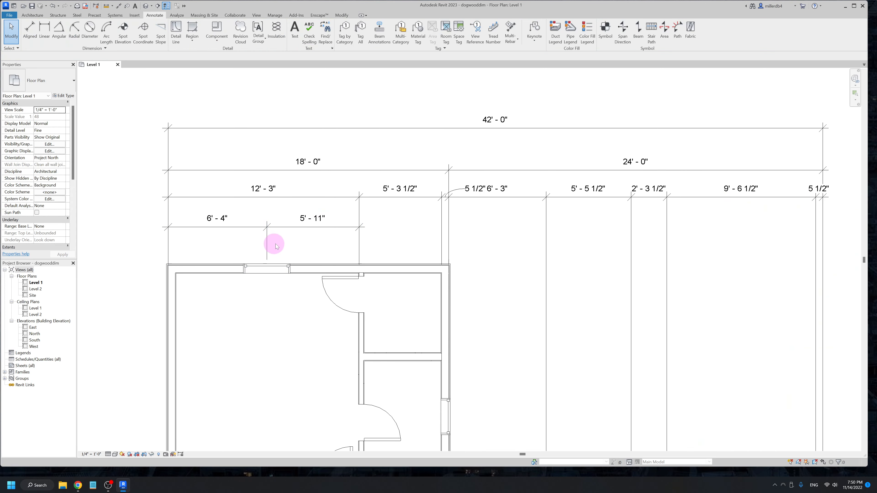
Lock both segments of the dimension string that locates the master bedroom's north window.
click(315, 197)
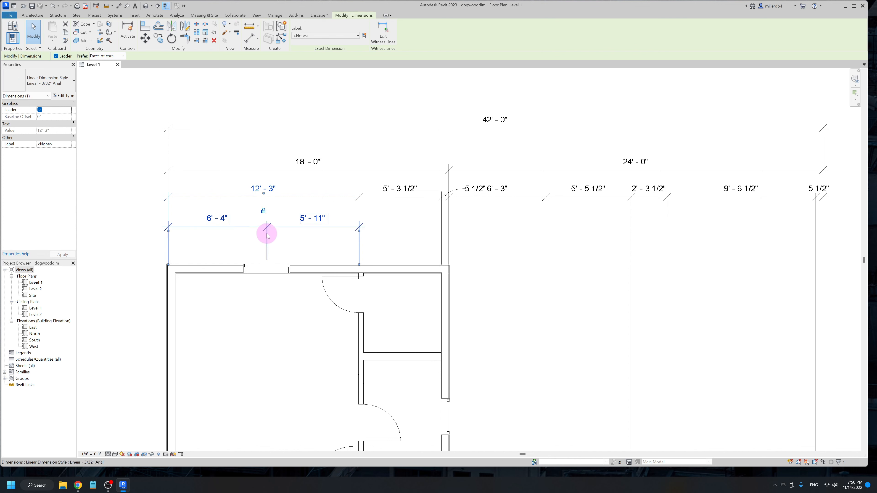
click(251, 228)
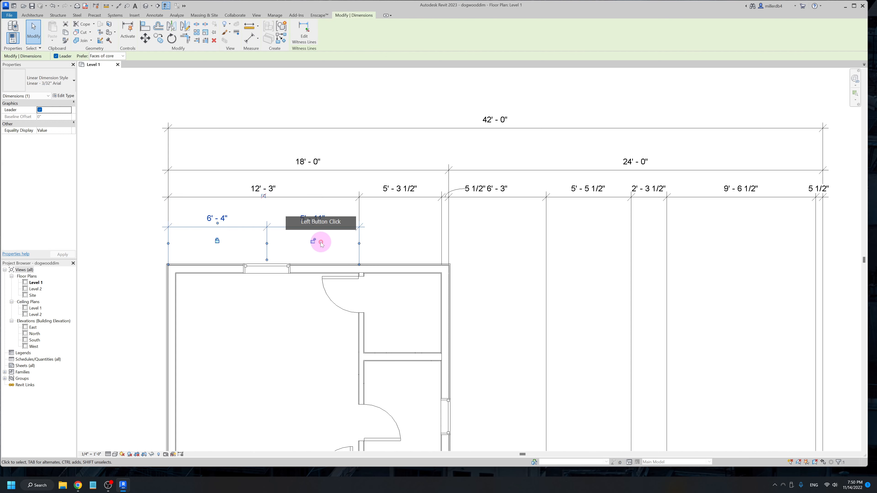
click(415, 245)
Start an aligned dimension string from the outer core face of the master bath's east exterior wall to the centre of the patio door.
scroll(415, 245, down, 5)
middle_drag(601, 329, 333, 280)
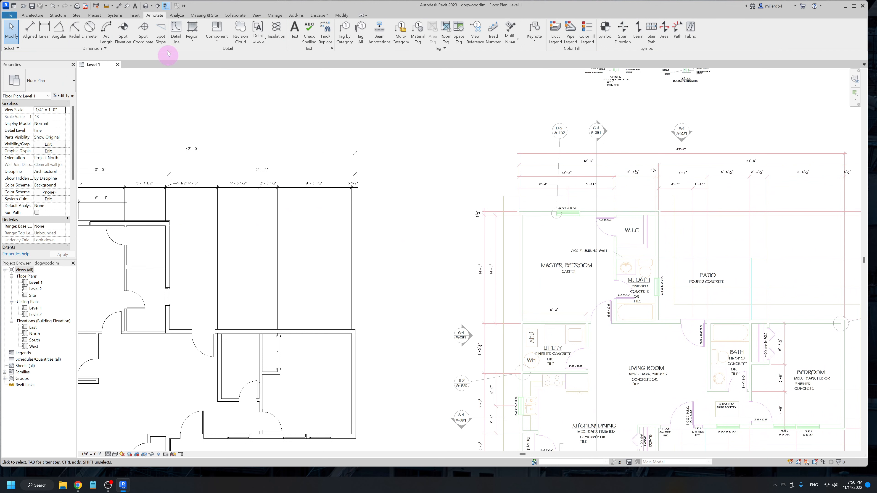
click(121, 6)
scroll(163, 228, up, 3)
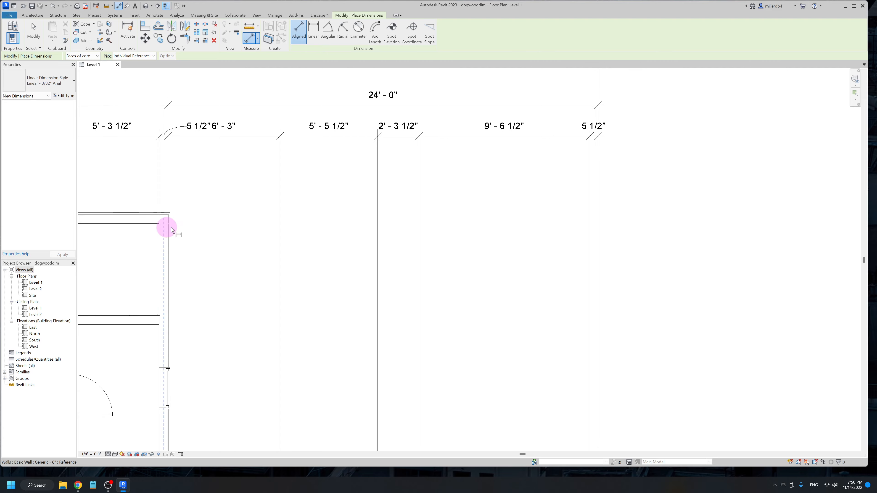
scroll(646, 221, down, 3)
middle_drag(698, 239, 241, 226)
scroll(525, 182, up, 2)
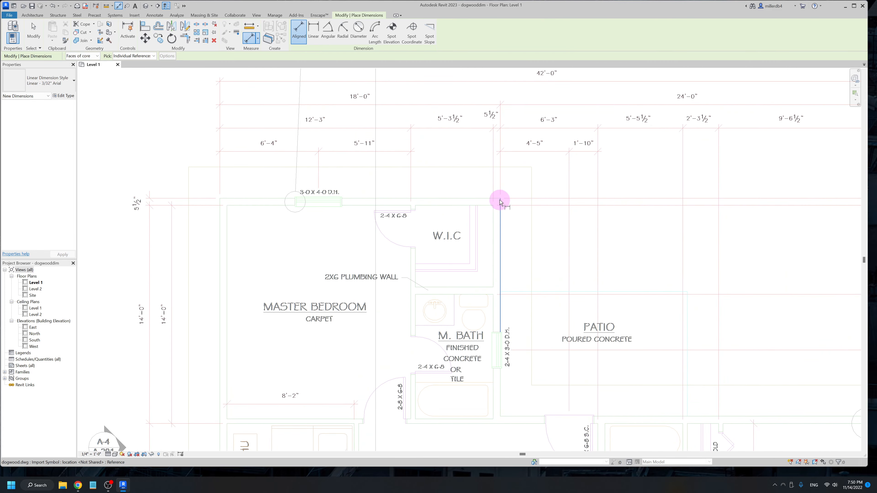
scroll(492, 202, down, 4)
middle_drag(139, 255, 530, 240)
scroll(301, 222, up, 2)
scroll(300, 230, up, 1)
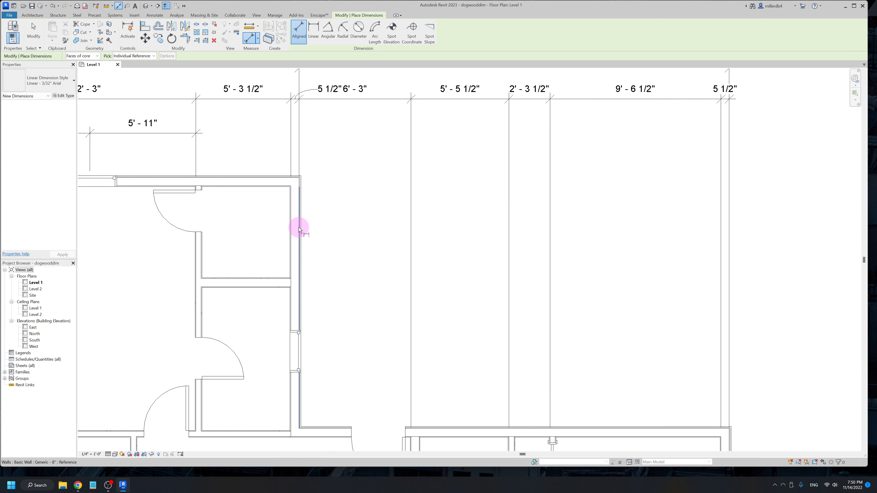
click(300, 229)
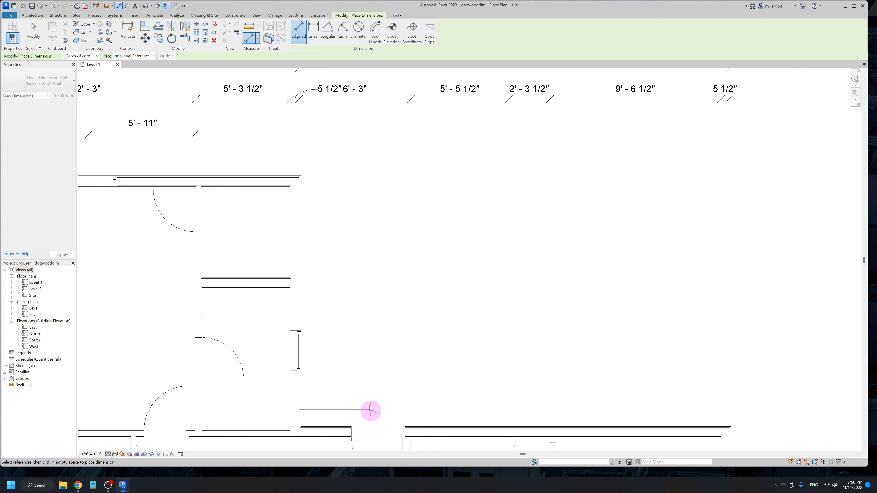
middle_drag(369, 415, 357, 320)
click(365, 361)
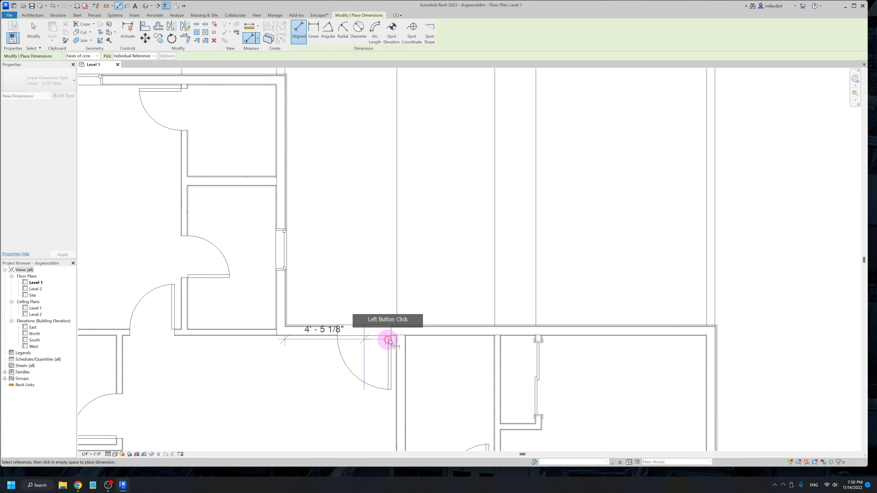
Extend the patio door's dimension string to the bath's west partition and place it in line with the bedroom window's dimension string.
scroll(392, 337, up, 2)
click(397, 339)
scroll(397, 339, down, 4)
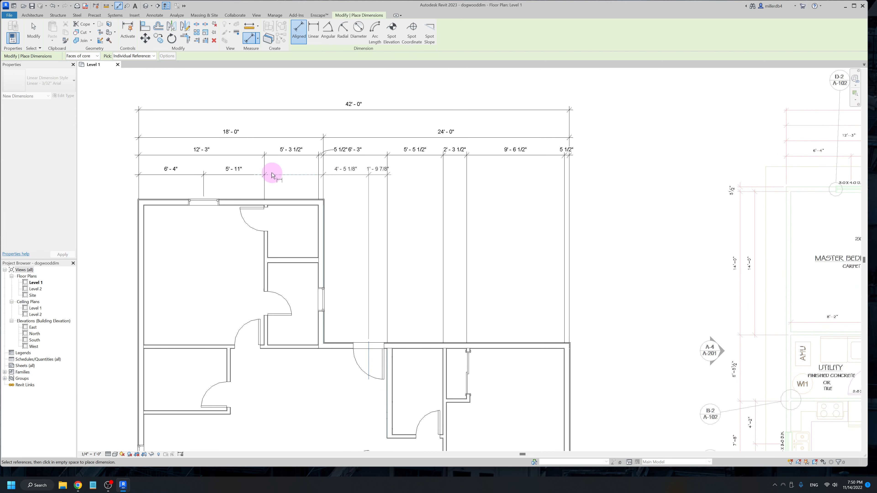
click(311, 179)
scroll(412, 265, down, 1)
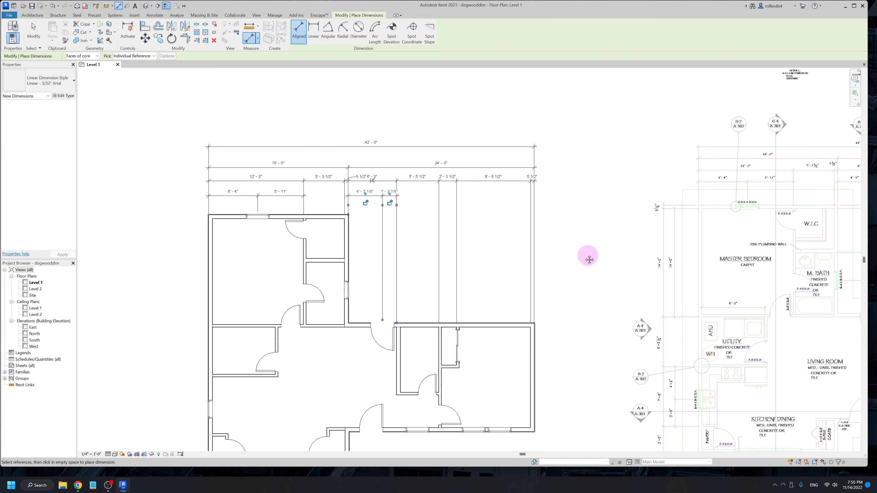
Move the patio door so its centre is 4'-5" from the master bath's east exterior wall.
middle_drag(589, 259, 510, 262)
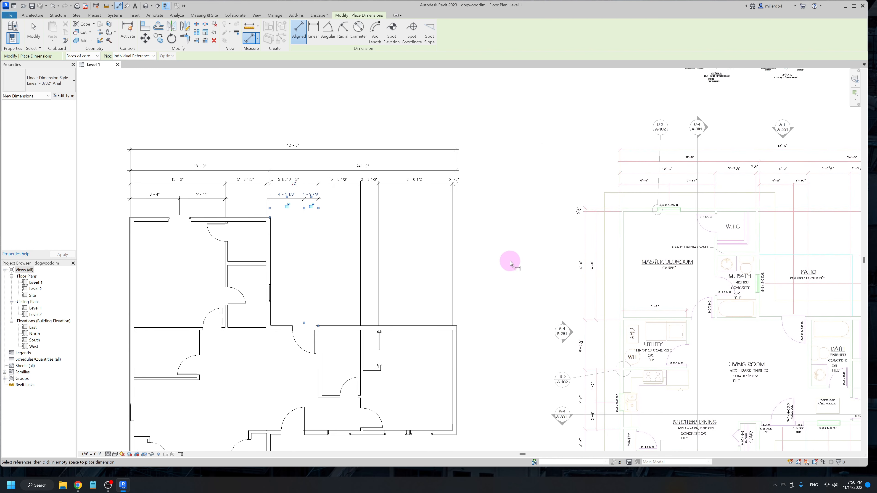
click(304, 346)
key(Escape)
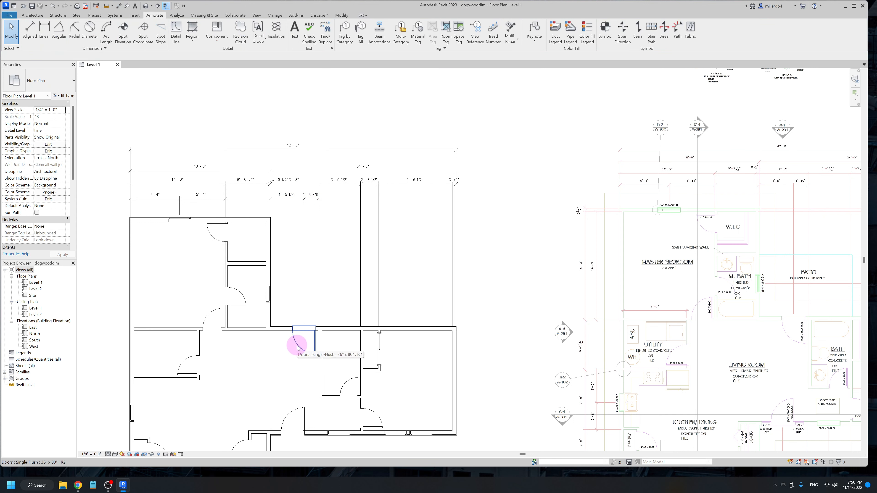
click(297, 347)
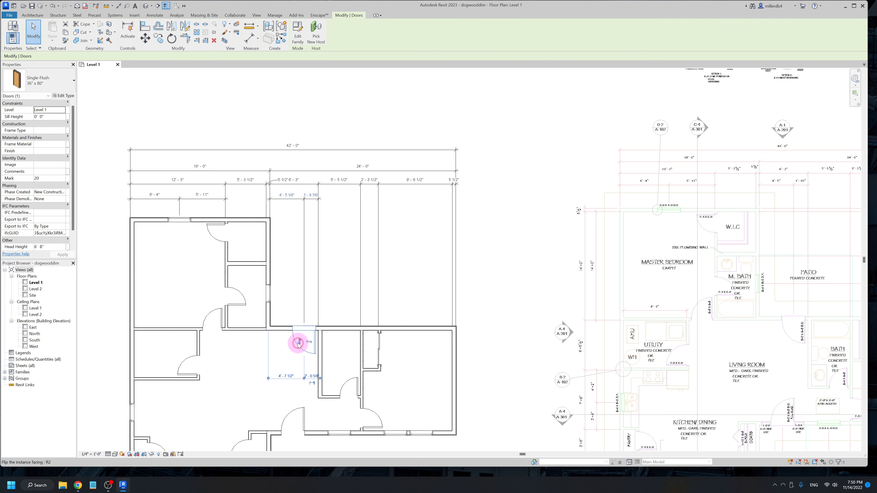
click(287, 195)
text(4)
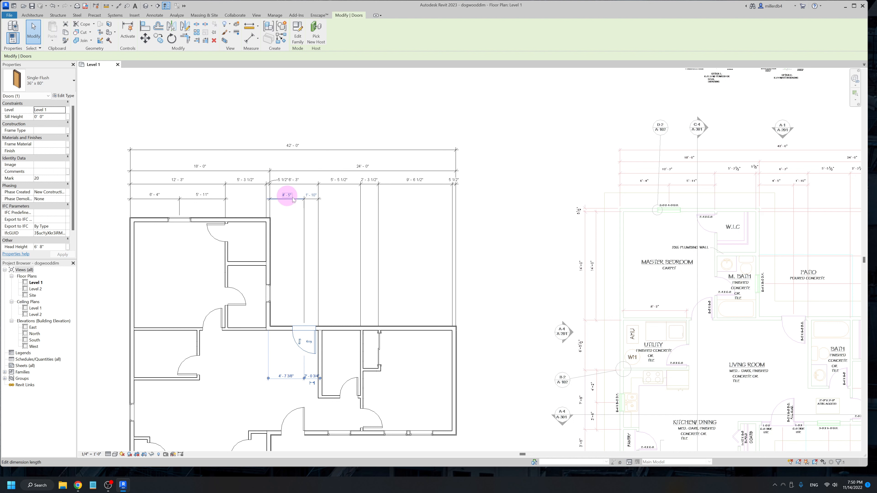
Lock both segments of the dimension string that locates the patio door.
key(Escape)
click(295, 199)
click(286, 206)
click(311, 209)
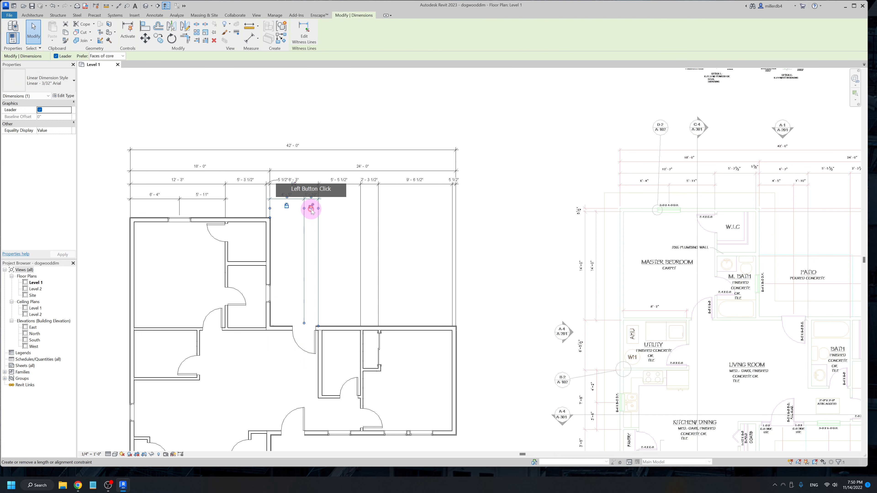
click(428, 299)
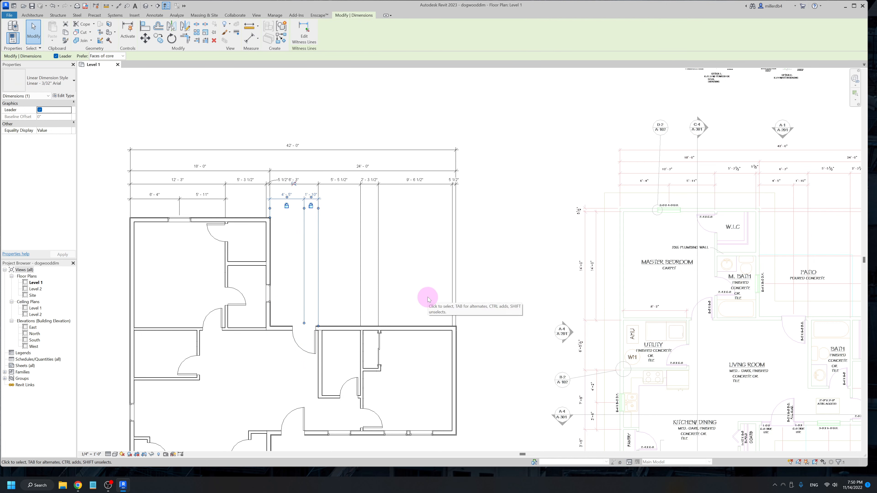
click(428, 299)
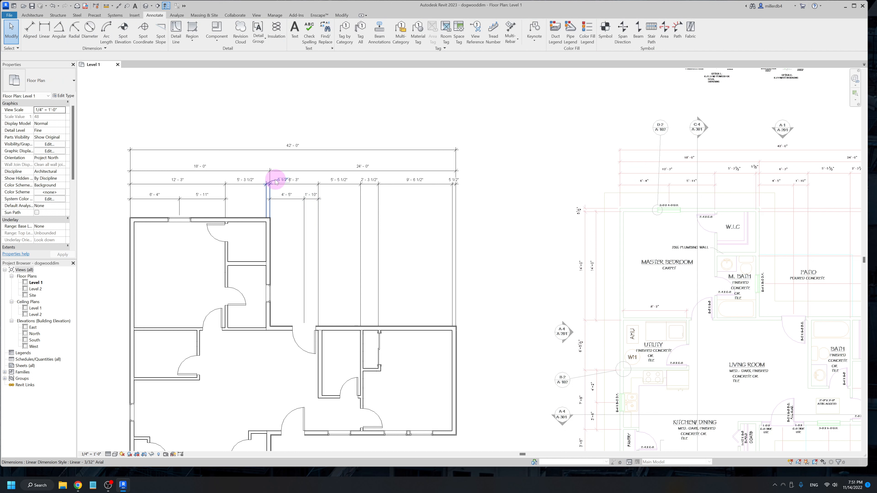
Reposition the 5 1/2" text for the master bath's east exterior wall so it clears the neighbouring dimension text.
drag(278, 183, 279, 177)
scroll(274, 210, up, 2)
click(306, 266)
scroll(339, 274, down, 3)
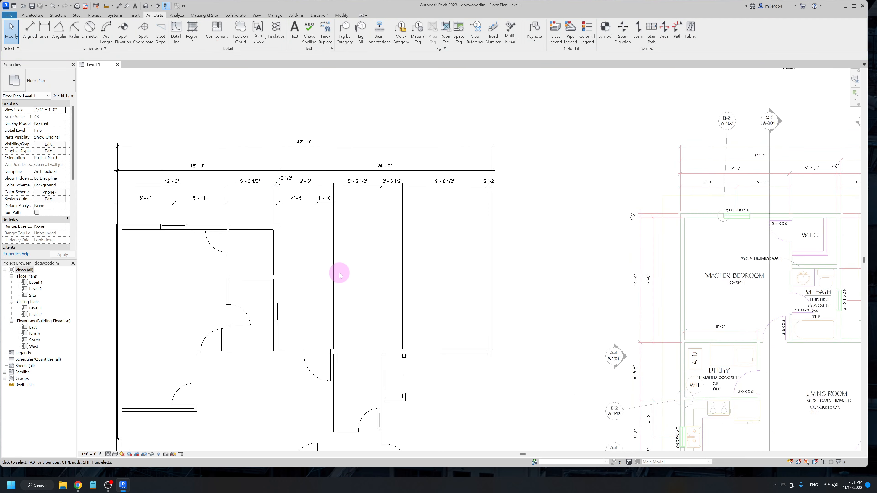
Set up an aligned dimension that picks entire walls, referencing opening centers, intersecting walls and intersecting grids.
middle_drag(329, 347, 282, 322)
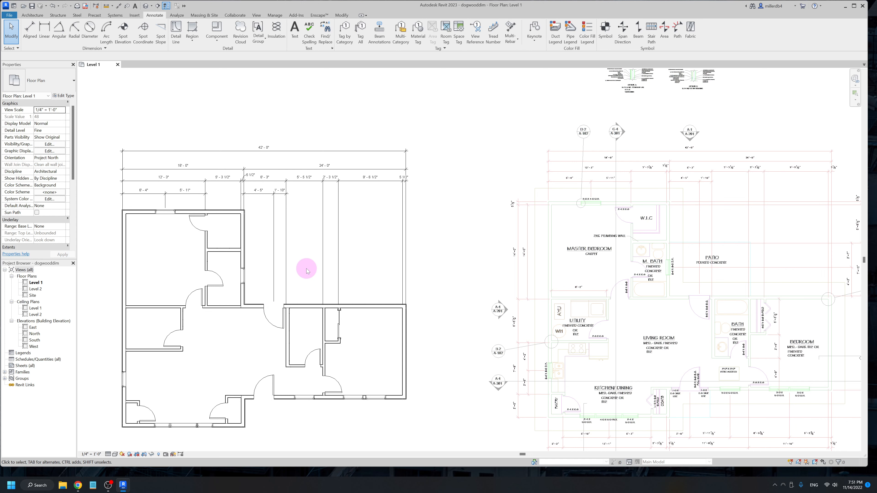
scroll(363, 297, down, 1)
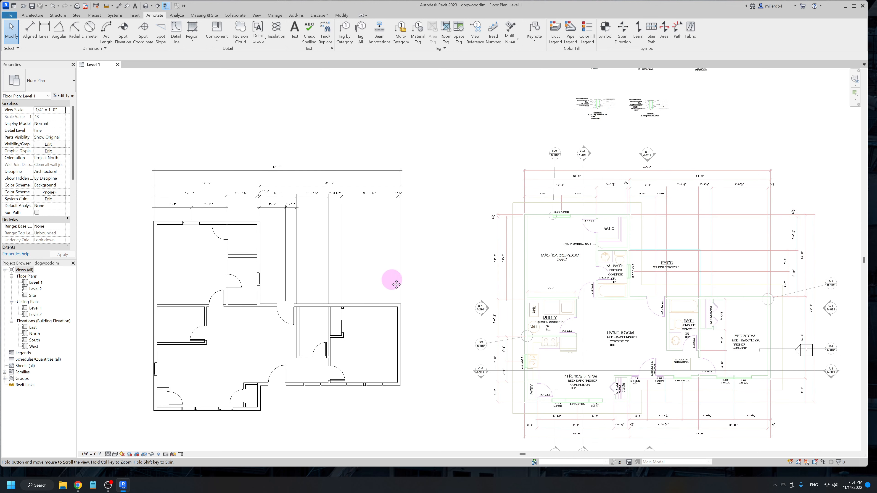
scroll(345, 246, down, 1)
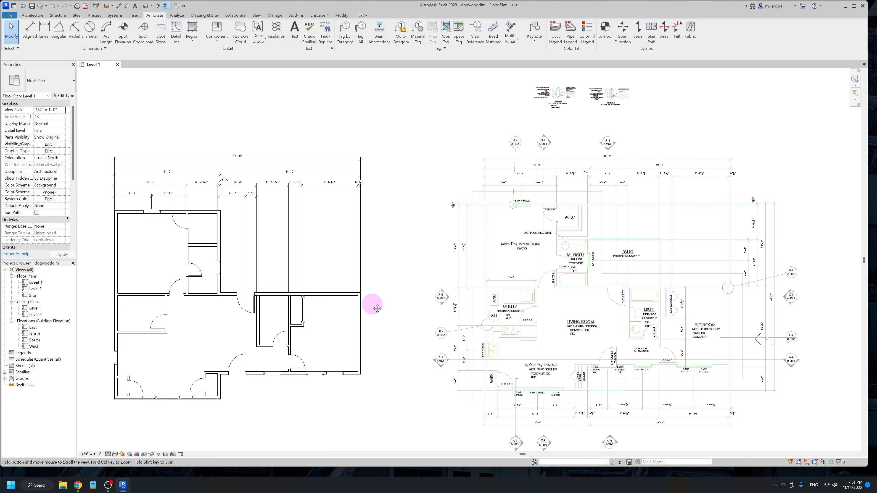
middle_drag(377, 308, 424, 262)
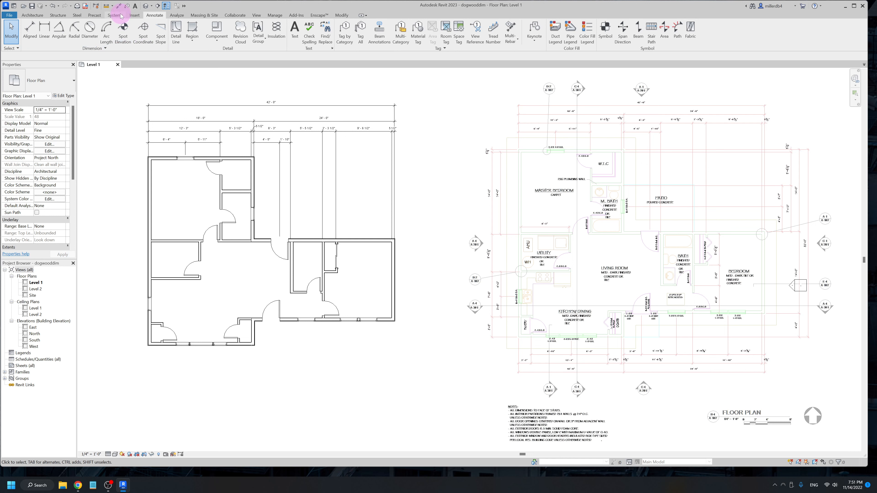
click(118, 6)
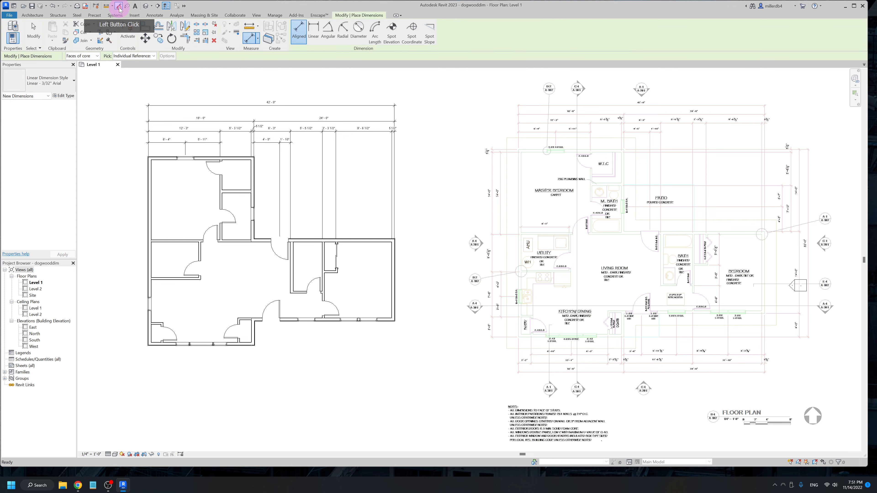
click(132, 57)
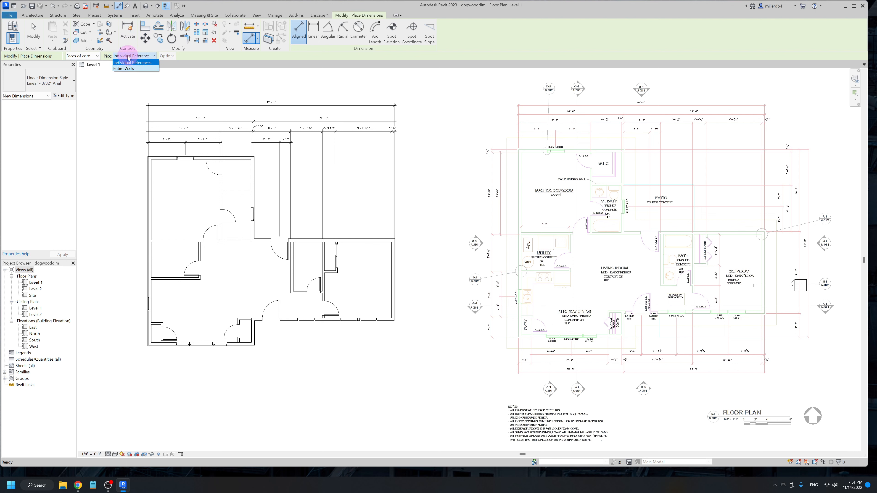
click(133, 68)
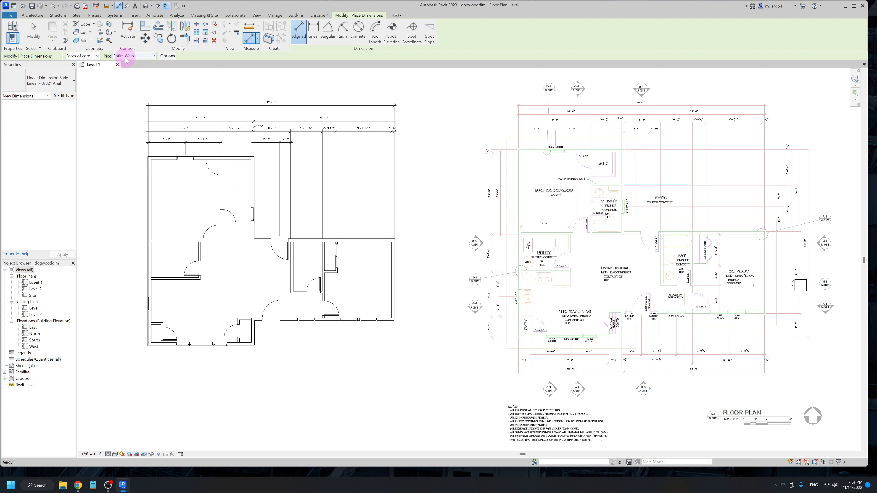
click(166, 58)
click(395, 214)
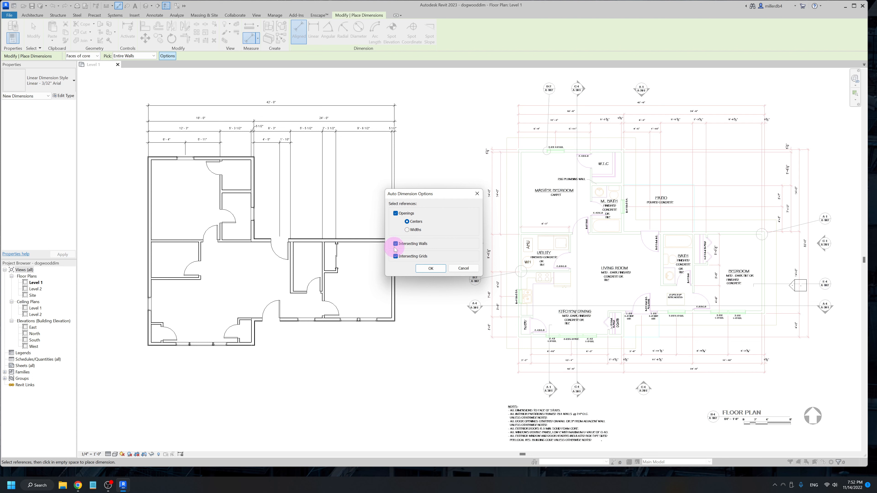
click(430, 268)
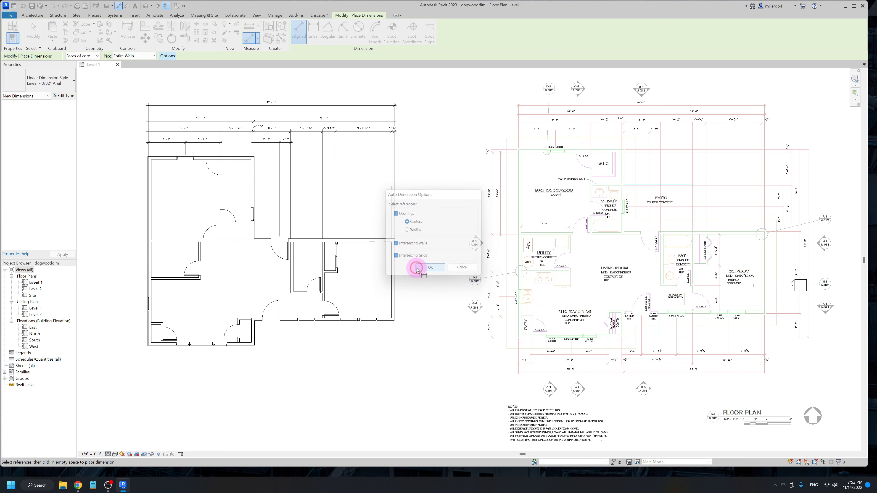
Dimension the entire west exterior wall automatically and place the string outside the building on its west side.
click(151, 261)
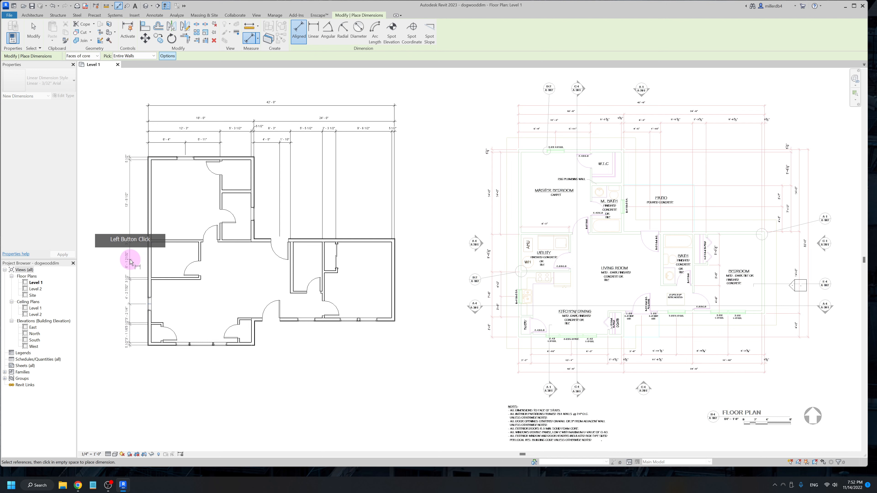
scroll(129, 266, up, 2)
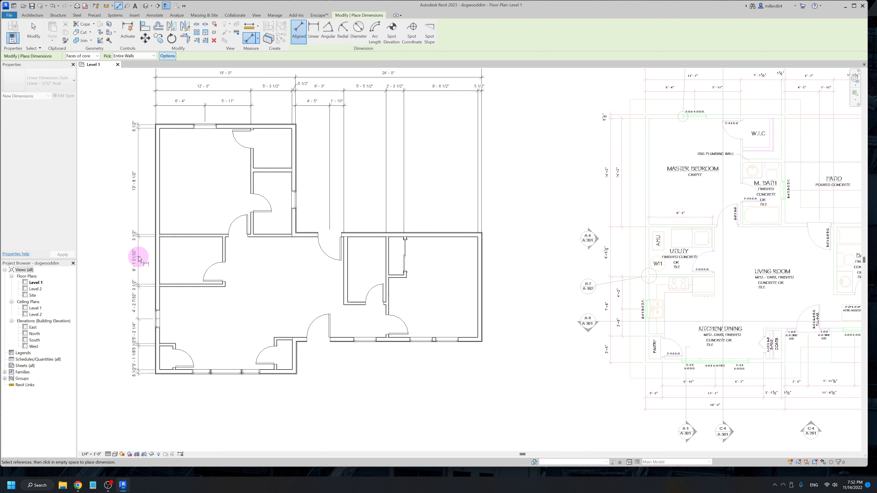
middle_drag(137, 251, 177, 260)
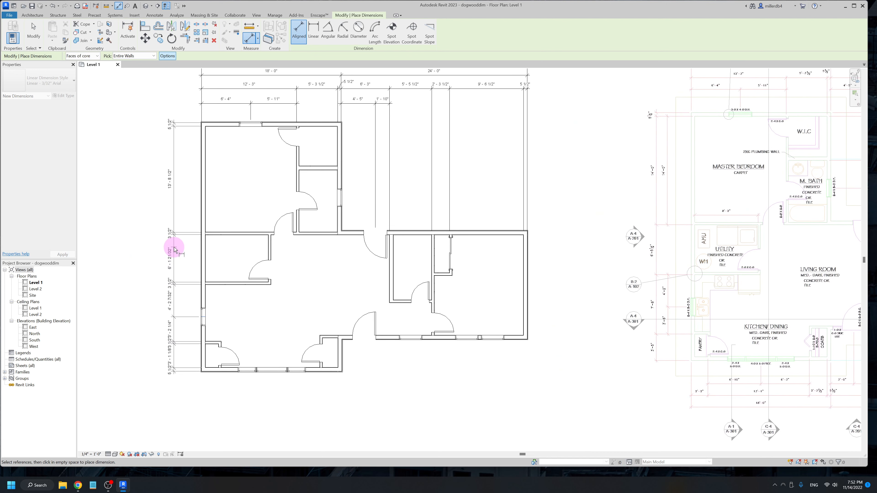
click(176, 249)
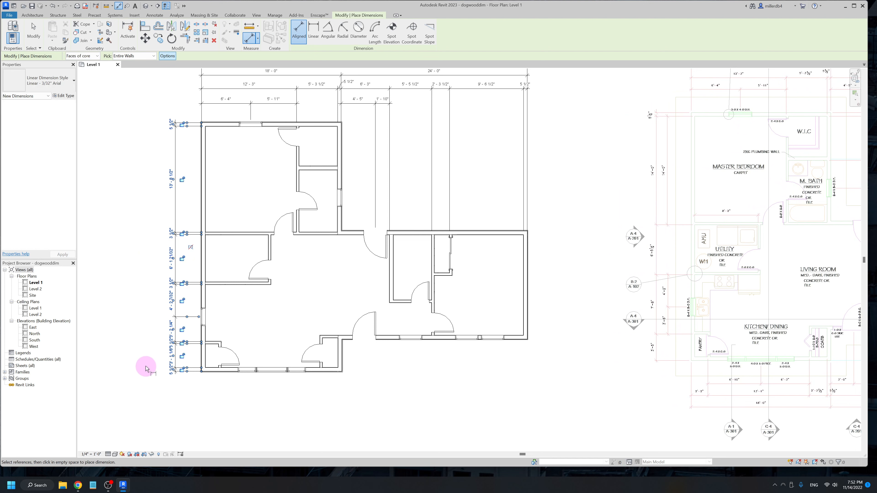
Compare the new west wall dimension string with the imported drawing's dimensions beside the utility room, kitchen and pantry.
scroll(186, 370, up, 1)
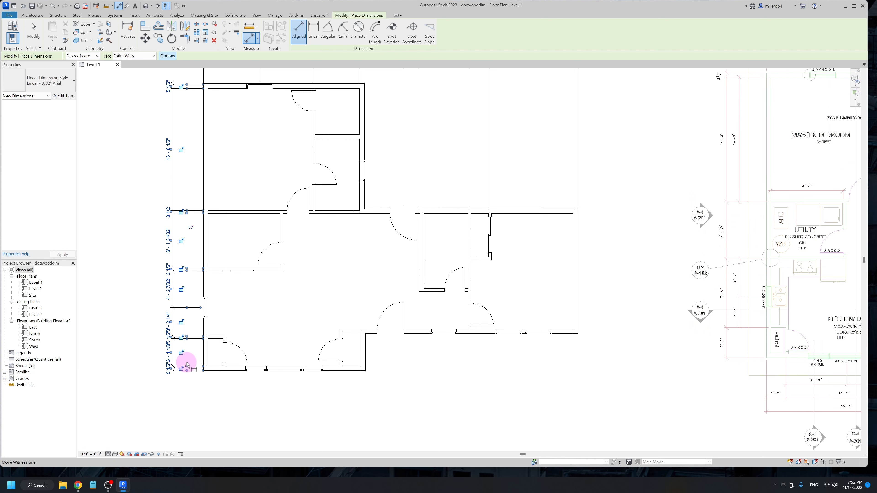
scroll(173, 349, up, 4)
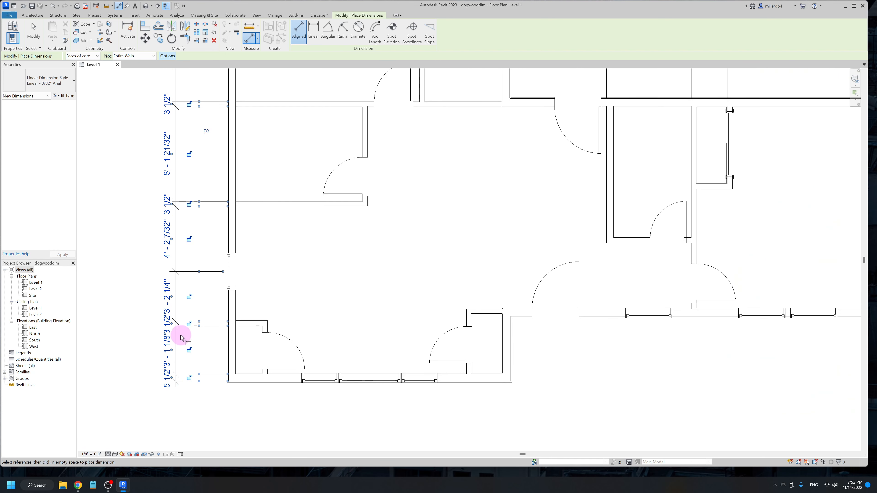
scroll(266, 353, down, 1)
scroll(268, 352, down, 3)
middle_drag(514, 329, 159, 330)
scroll(459, 334, up, 2)
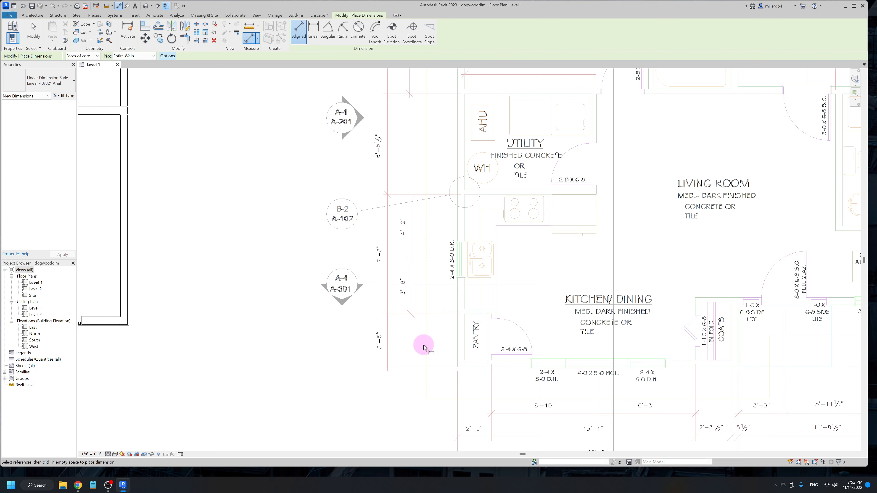
scroll(241, 359, down, 4)
middle_drag(240, 358, 485, 362)
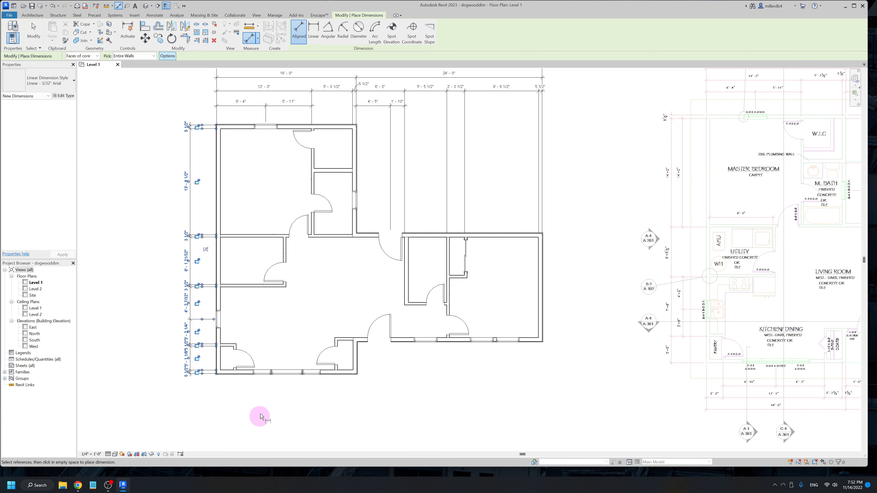
key(Escape)
key(Escape)
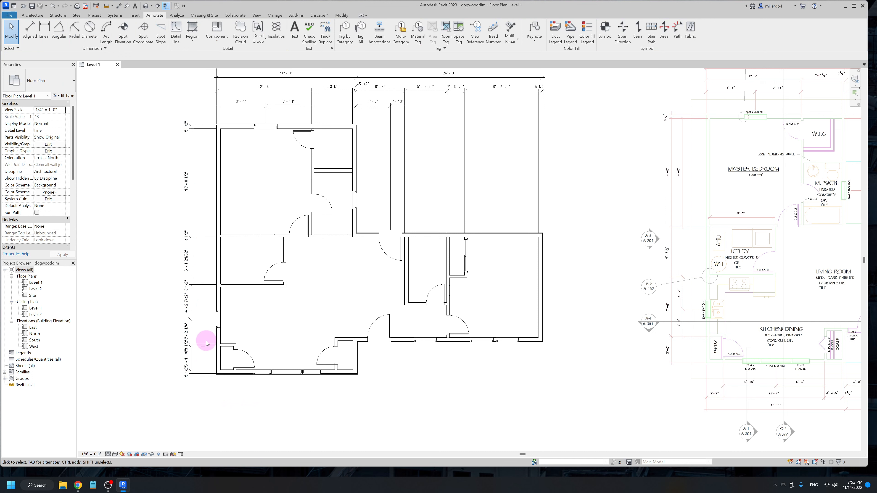
Delete the witness line at the north face of the utility room's south partition from the west dimension string.
click(198, 350)
scroll(207, 352, up, 2)
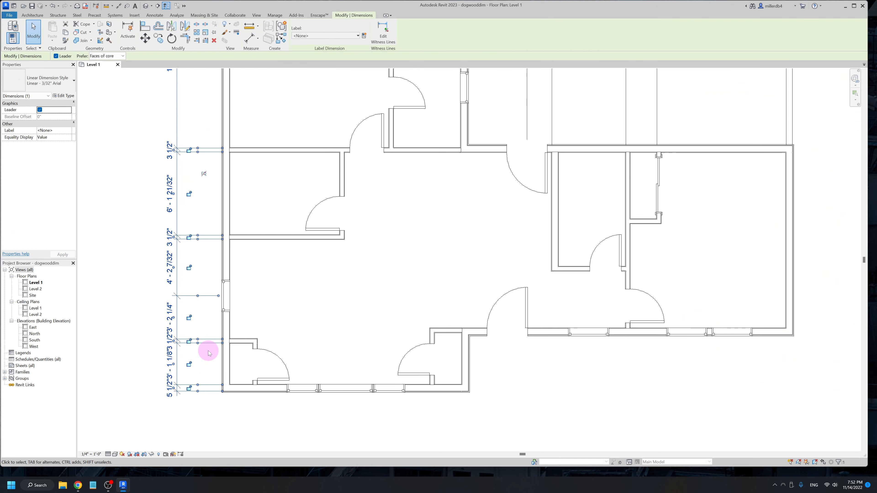
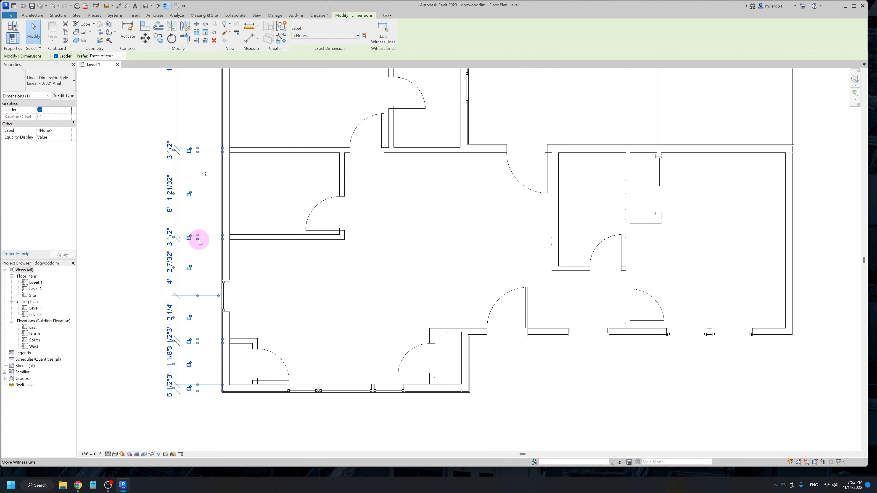
right_click(198, 236)
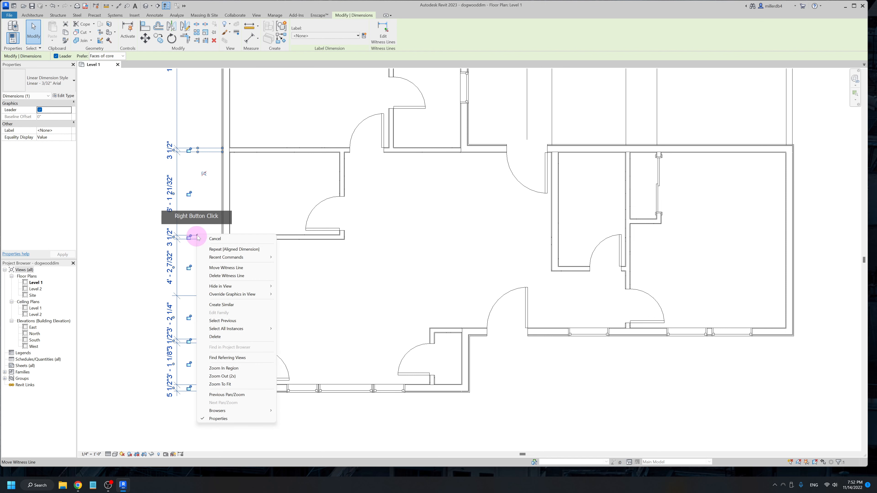
click(234, 276)
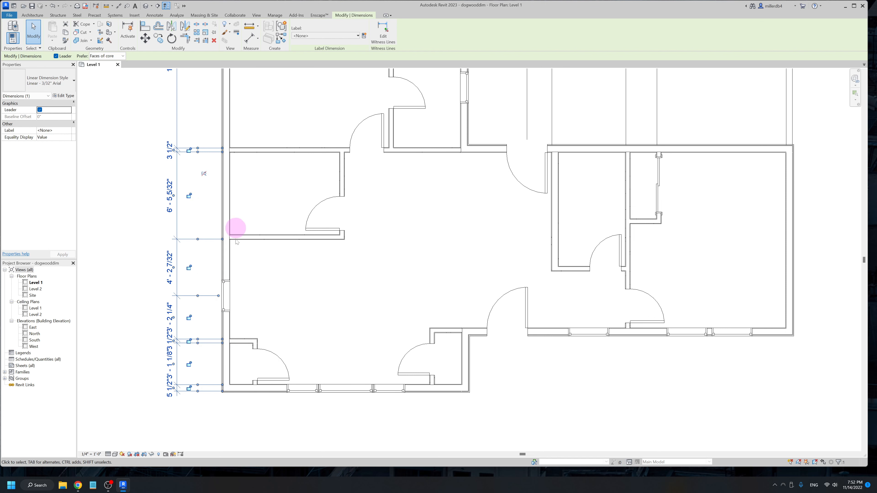
Try to remove the north face of the utility room's north partition by editing the west string's witness lines.
click(383, 40)
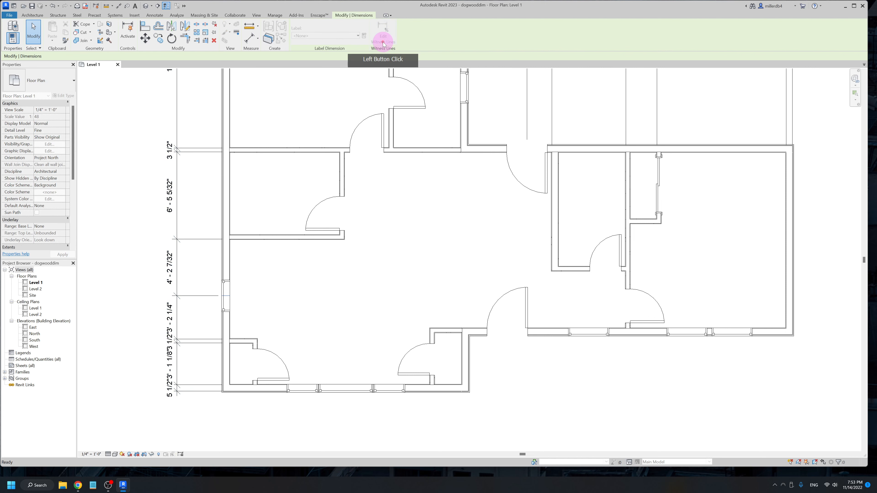
click(221, 149)
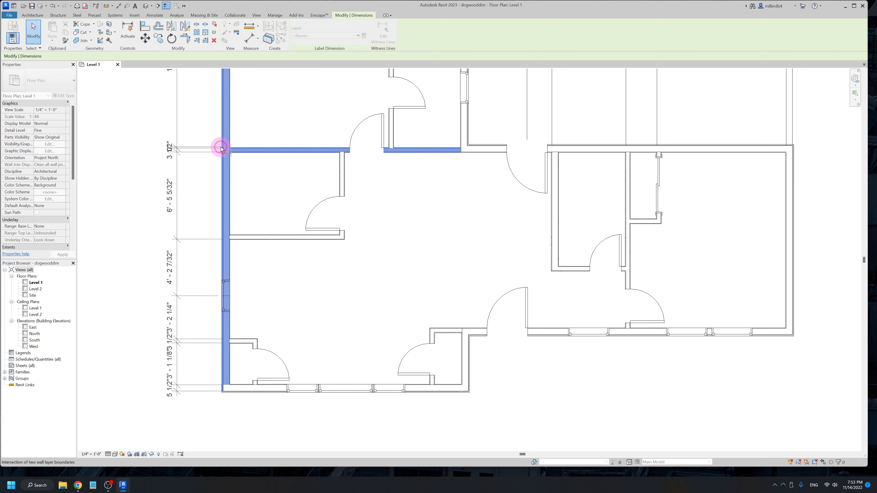
click(170, 141)
click(383, 35)
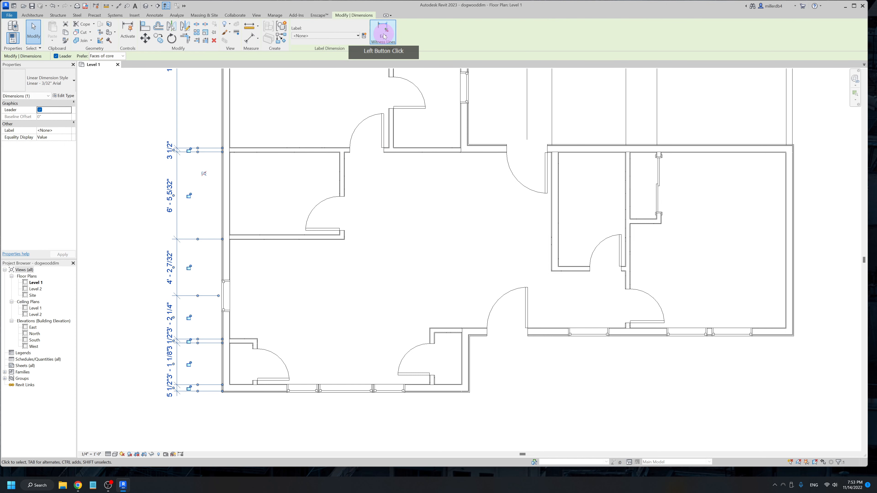
scroll(233, 143, up, 3)
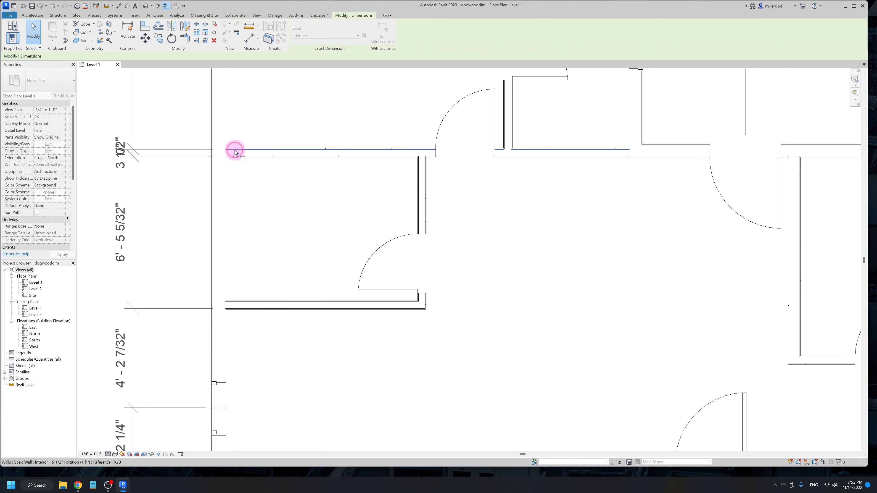
click(174, 168)
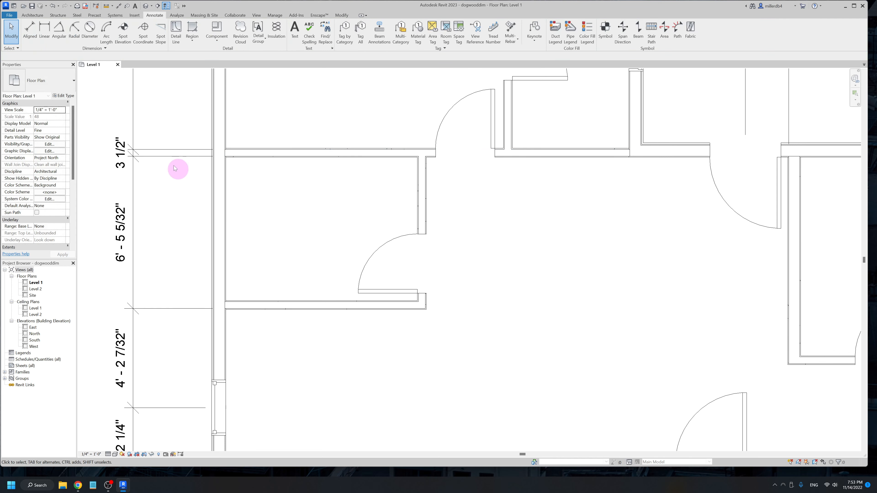
Remove the kitchen window's centre by editing the west string's witness lines, and try to drop the pantry partition and north wall faces.
click(157, 154)
click(384, 34)
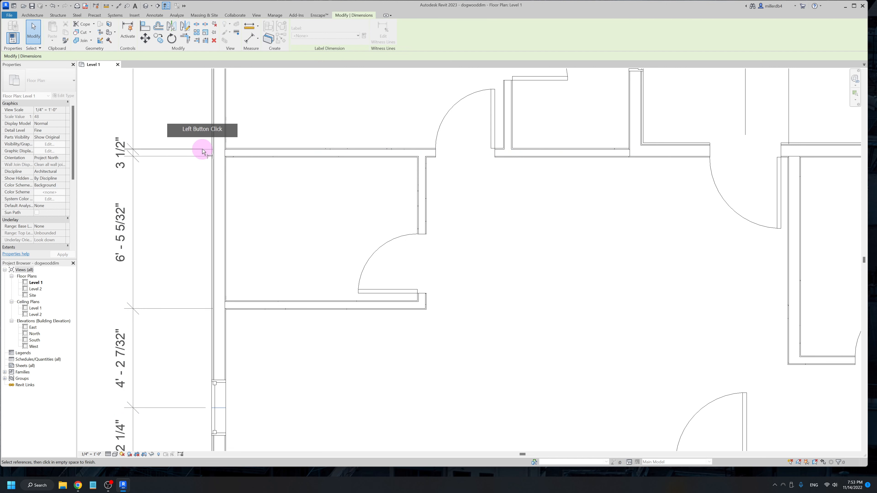
scroll(207, 149, up, 1)
scroll(197, 153, down, 2)
scroll(202, 160, down, 2)
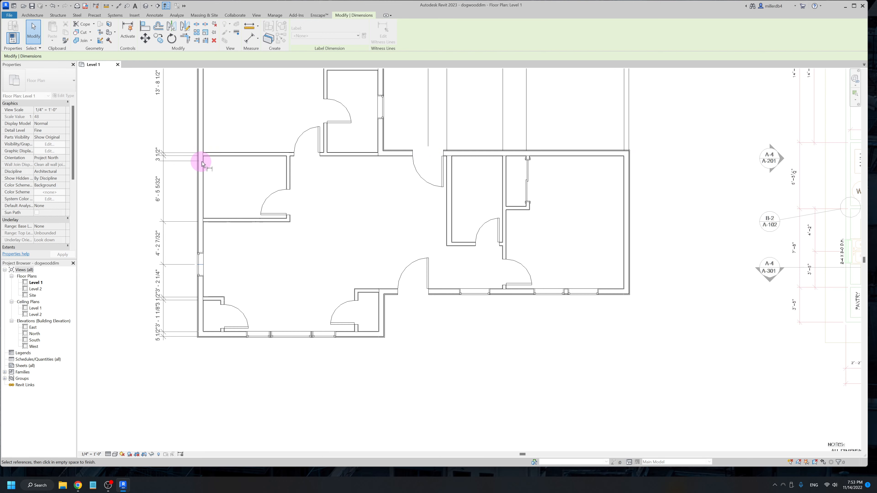
click(201, 265)
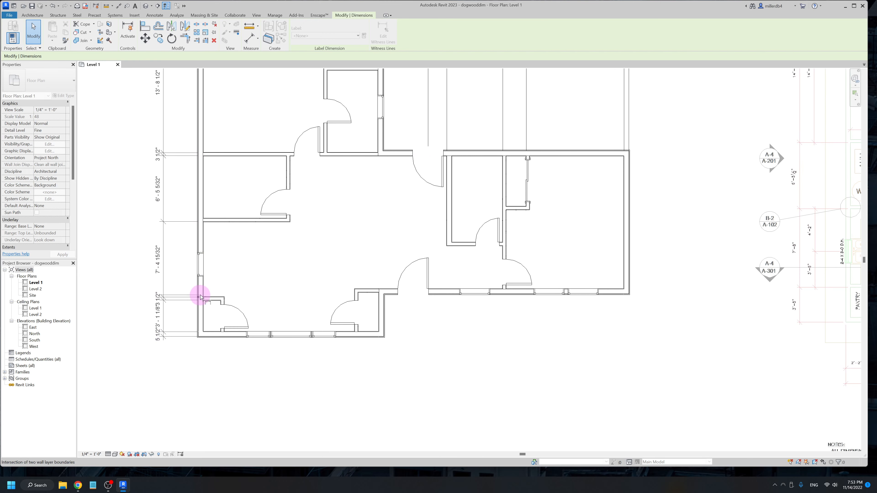
click(212, 299)
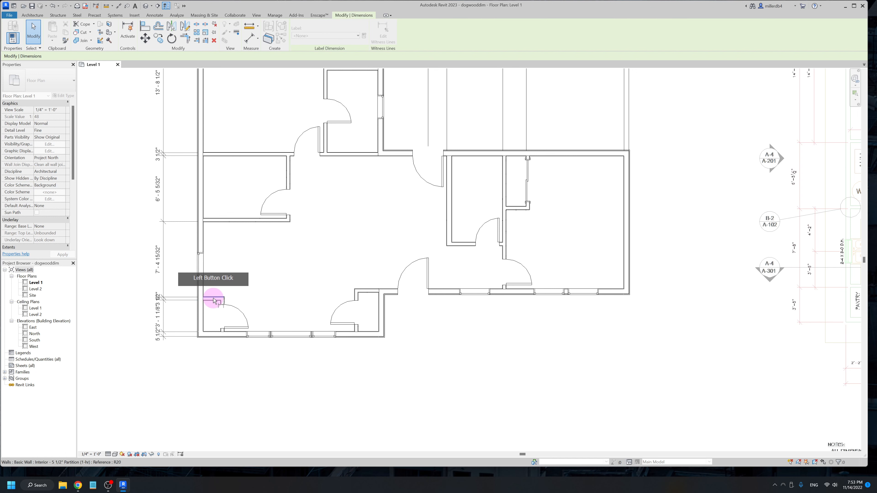
middle_drag(180, 288, 236, 424)
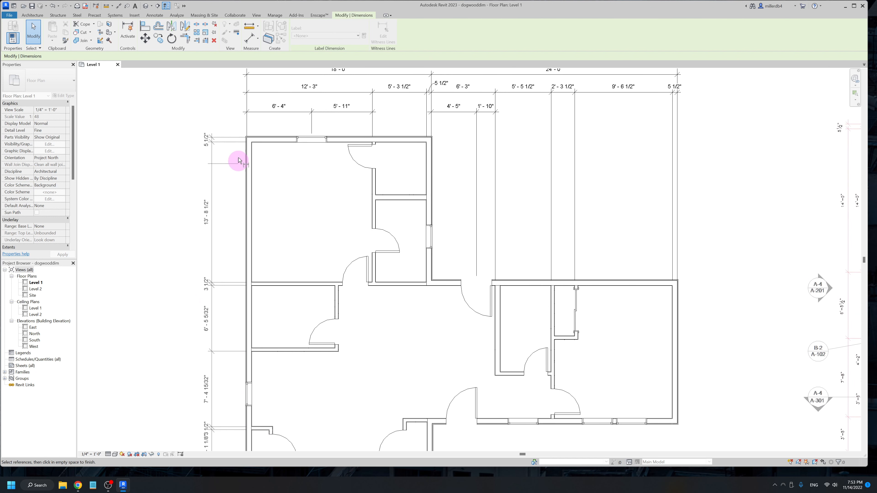
click(251, 144)
click(237, 314)
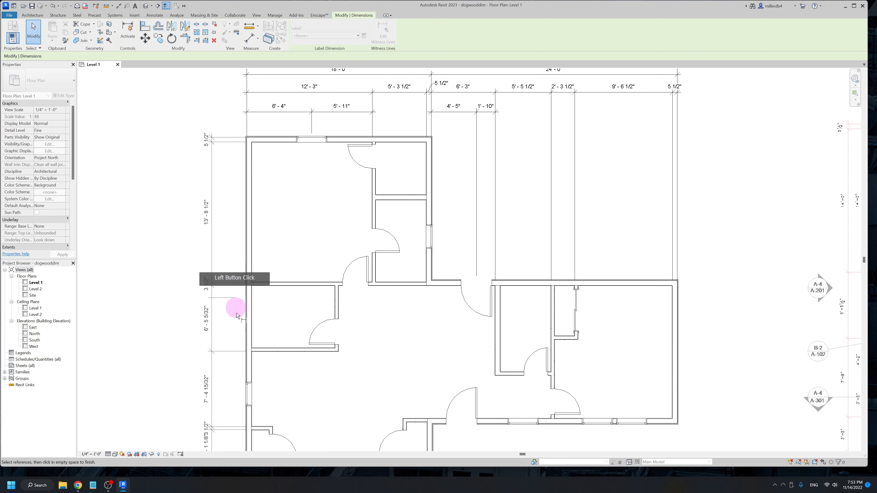
middle_drag(237, 314, 171, 219)
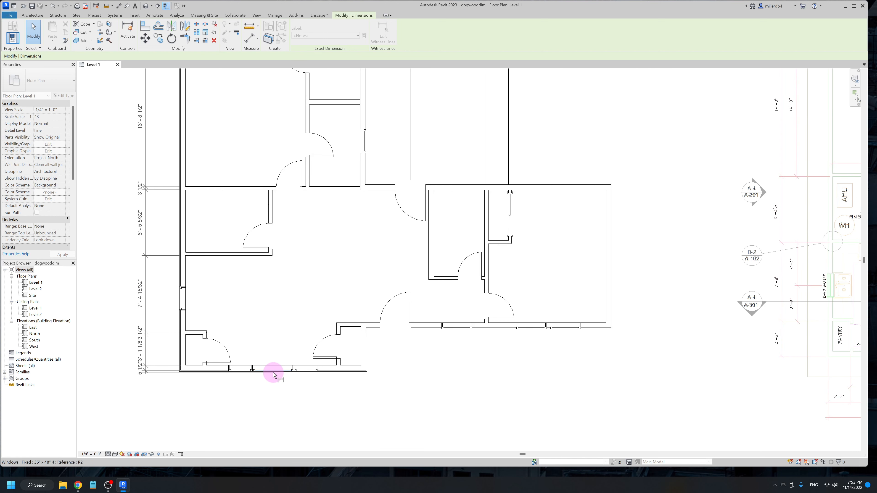
Add the kitchen window's centre back to the west dimension string and finish editing its witness lines.
scroll(273, 374, down, 3)
scroll(434, 397, up, 1)
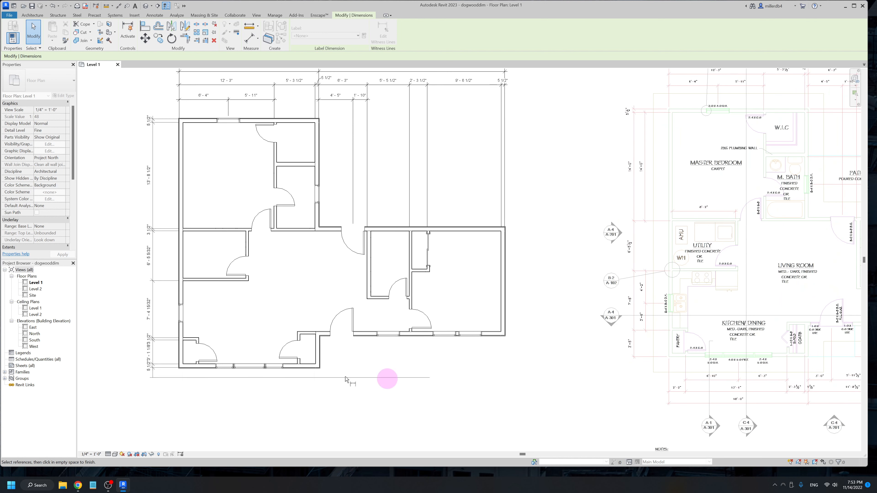
click(247, 368)
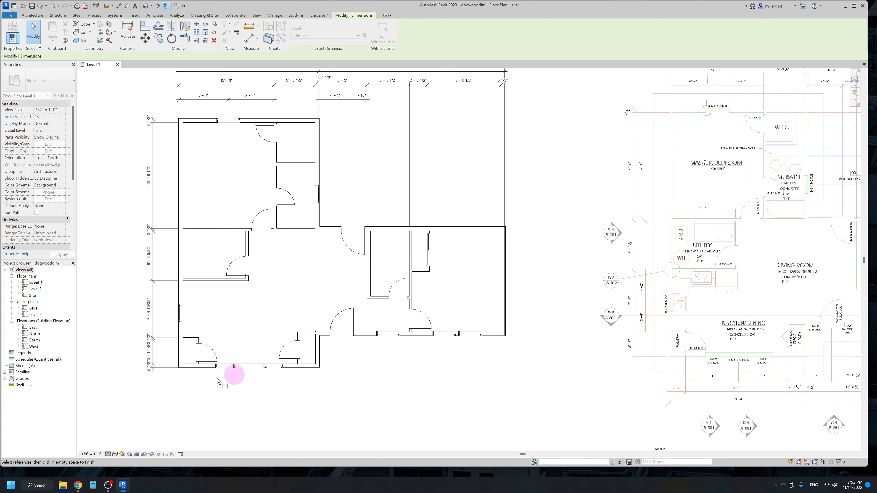
scroll(166, 324, up, 2)
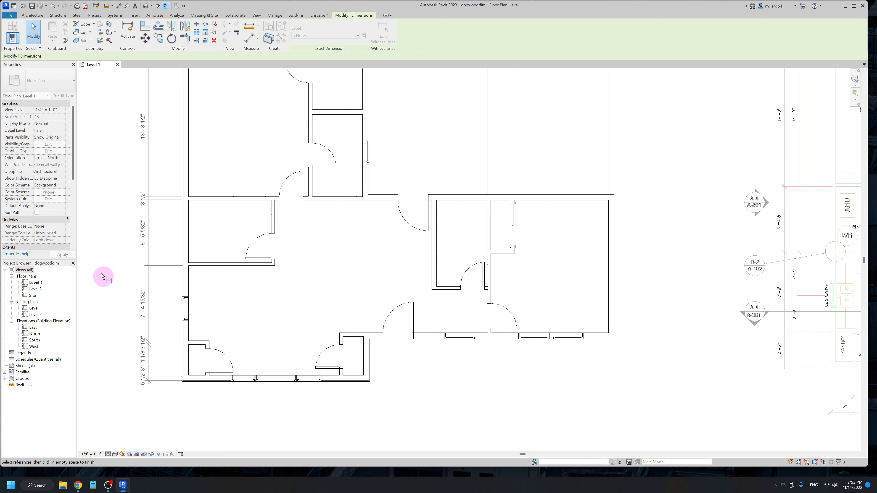
scroll(166, 281, down, 2)
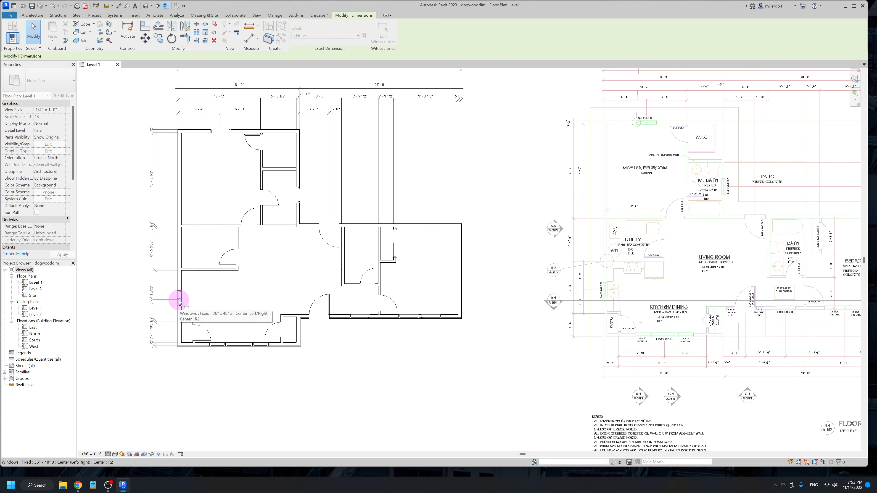
click(179, 301)
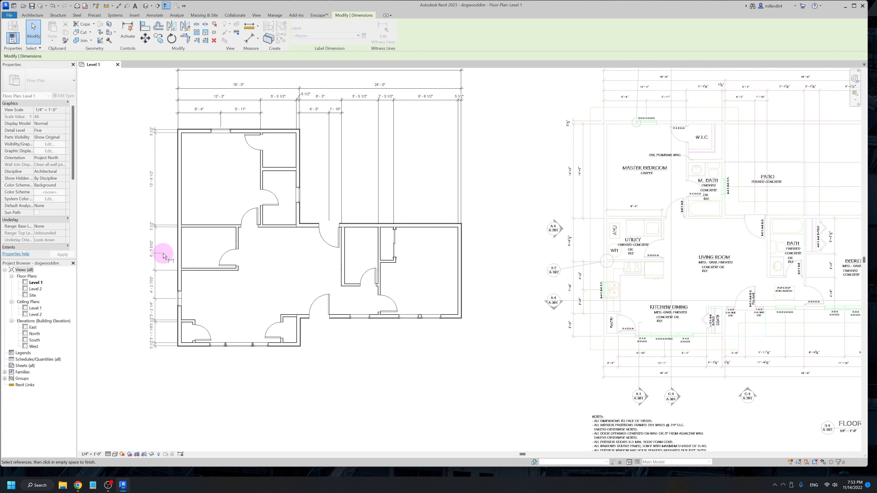
click(165, 198)
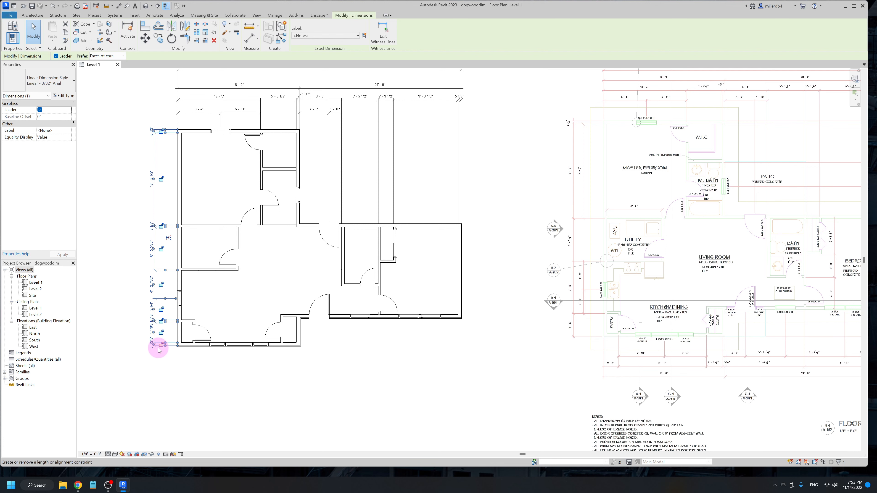
Delete the witness line at the north face of the pantry's north partition from the west dimension string.
scroll(156, 328, up, 5)
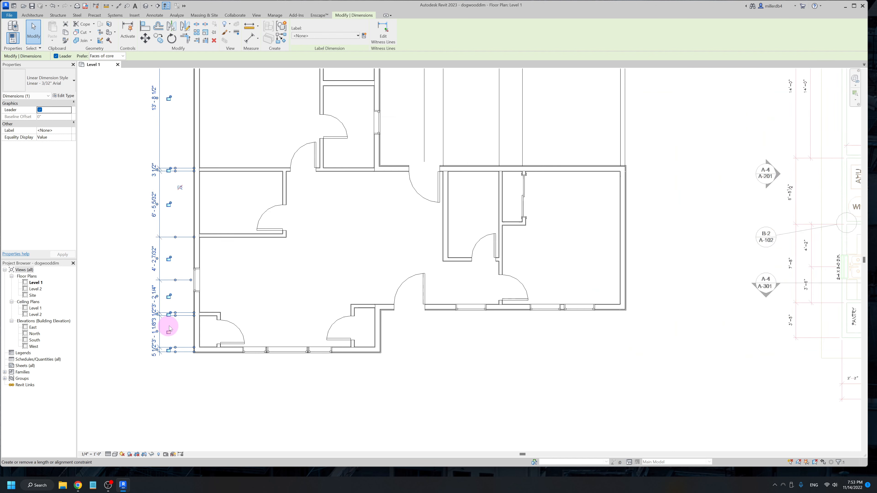
scroll(188, 306, up, 2)
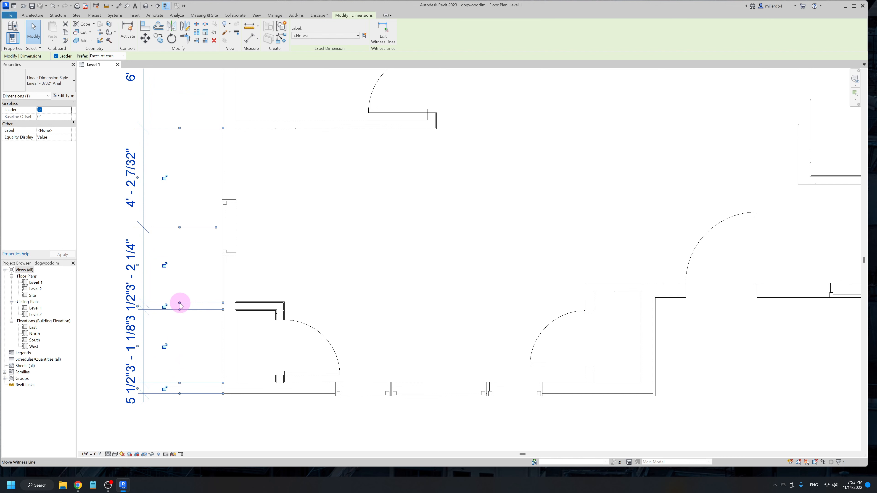
right_click(180, 304)
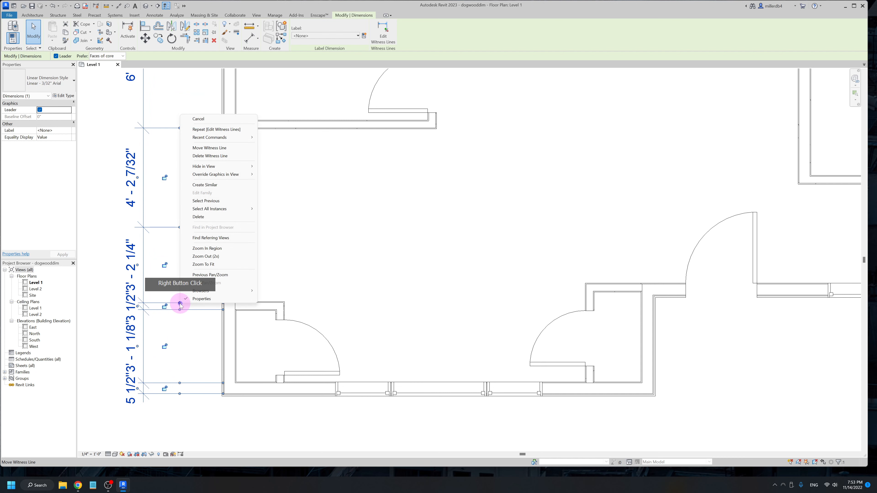
click(238, 158)
scroll(193, 307, down, 3)
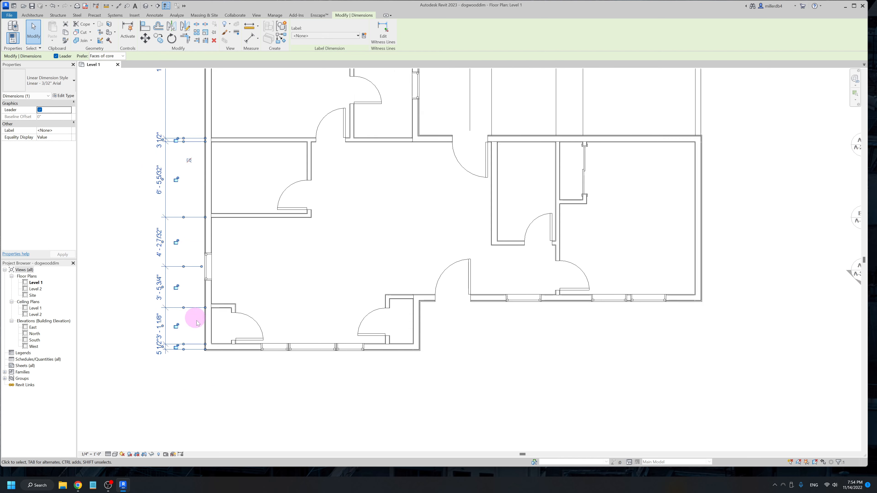
Delete the witness line at the inner face of the south exterior wall from the west dimension string.
scroll(777, 338, up, 1)
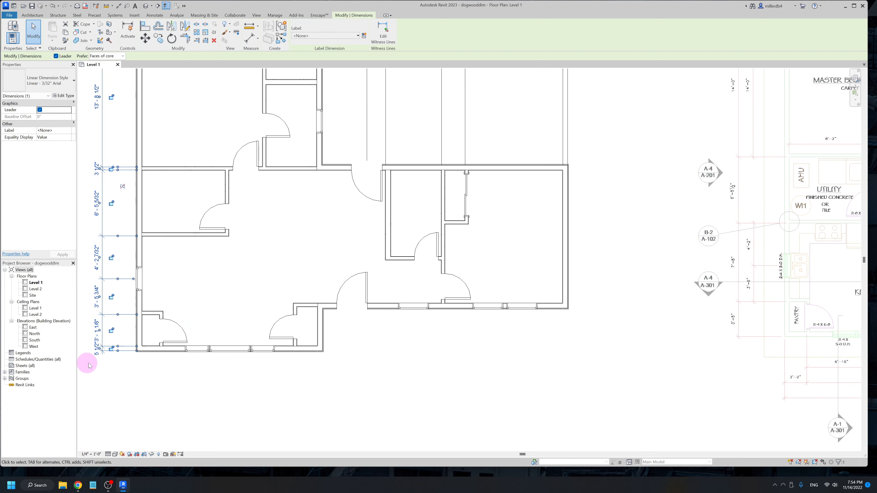
scroll(103, 349, up, 4)
scroll(106, 350, up, 1)
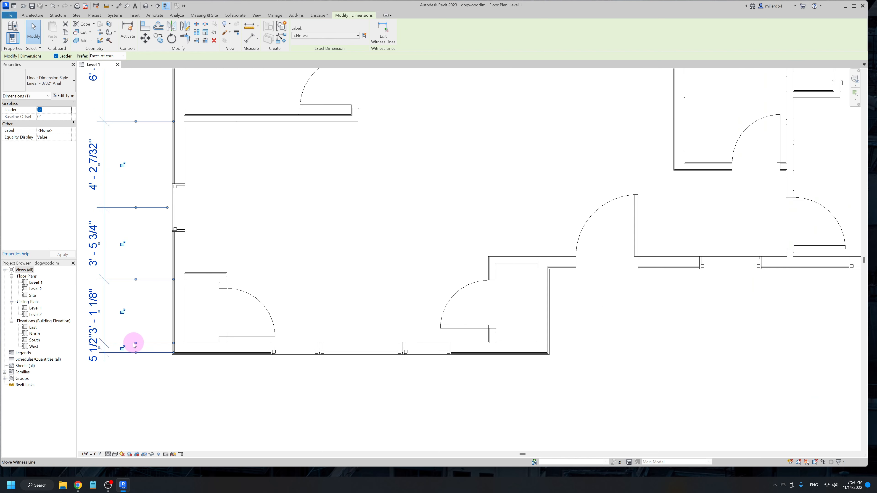
right_click(136, 344)
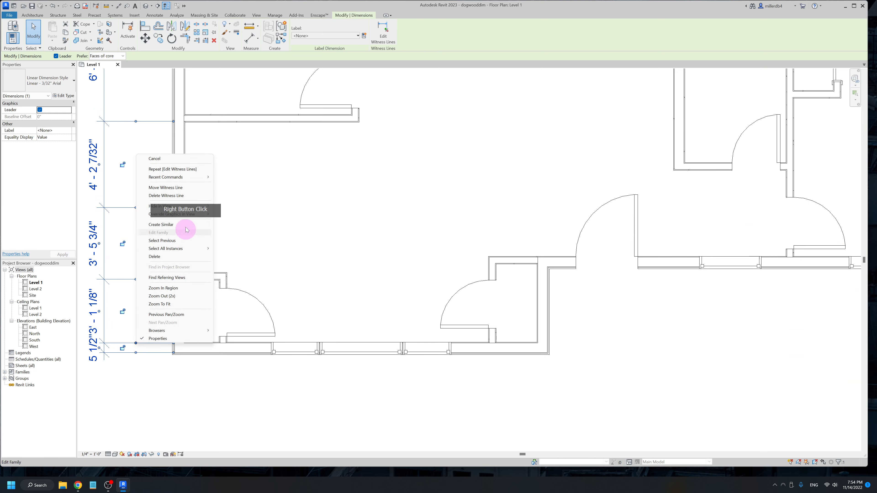
click(184, 196)
scroll(193, 300, down, 6)
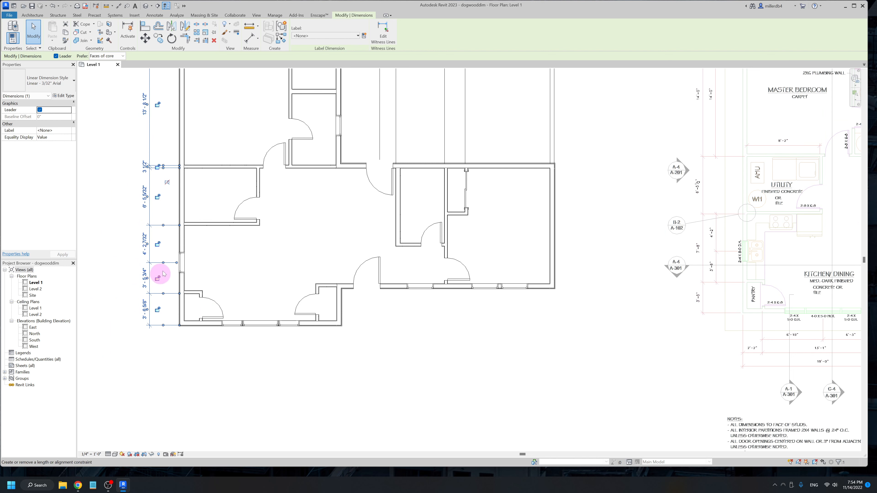
Delete the witness line at the centre of the west kitchen window from the west dimension string.
right_click(157, 263)
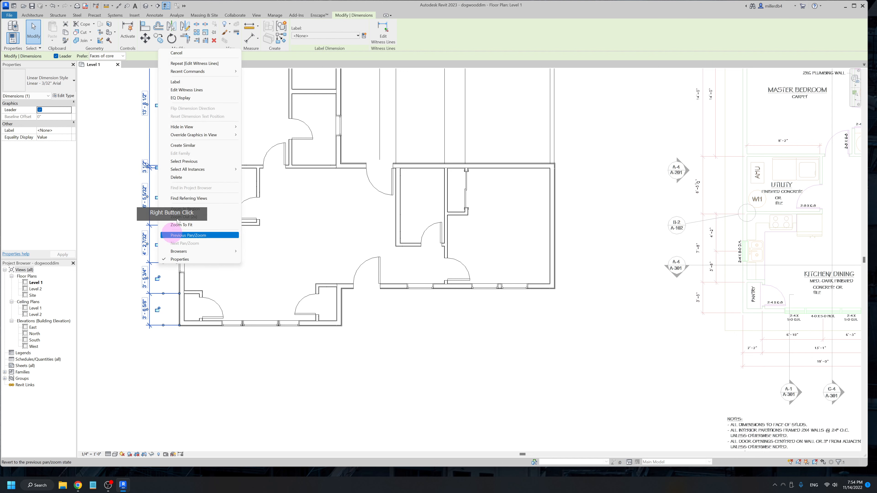
click(98, 237)
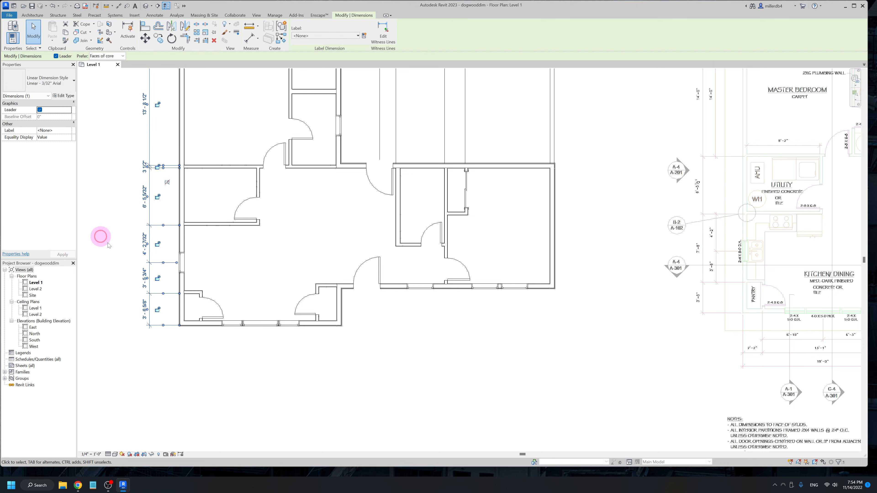
right_click(163, 263)
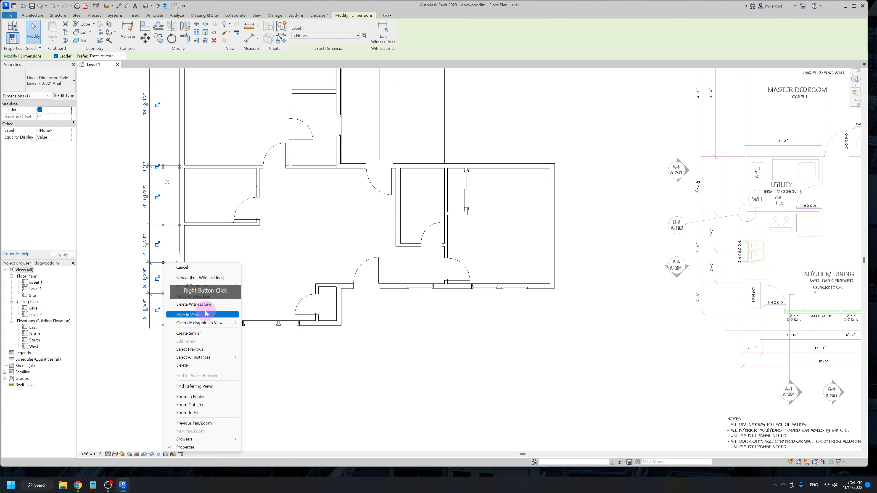
click(204, 304)
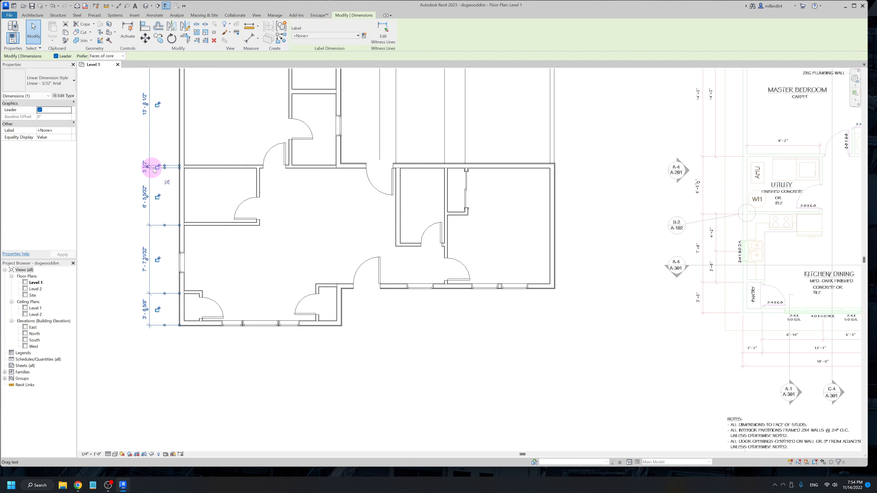
Delete the witness line at the north face of the utility room's north partition from the west dimension string.
scroll(166, 174, up, 3)
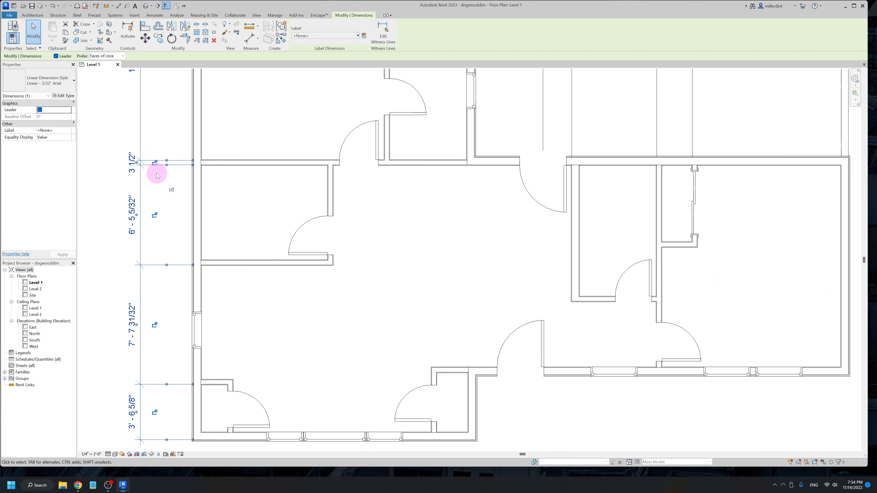
right_click(167, 162)
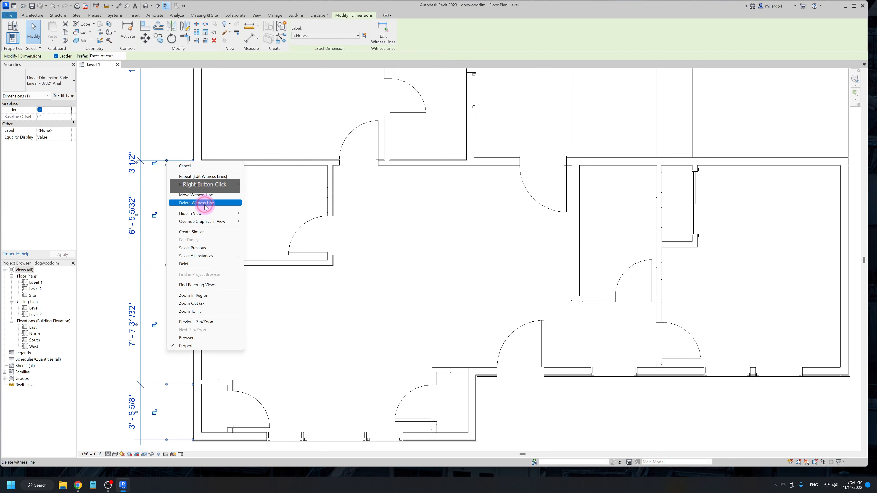
click(197, 189)
scroll(195, 208, down, 5)
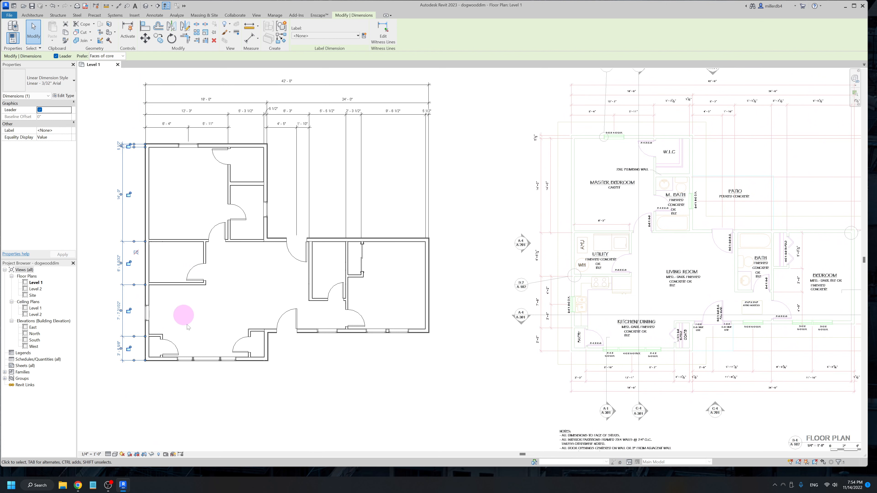
Move the west dimension string farther west from the building, leaving room for another string beside the wall.
middle_drag(188, 326, 248, 310)
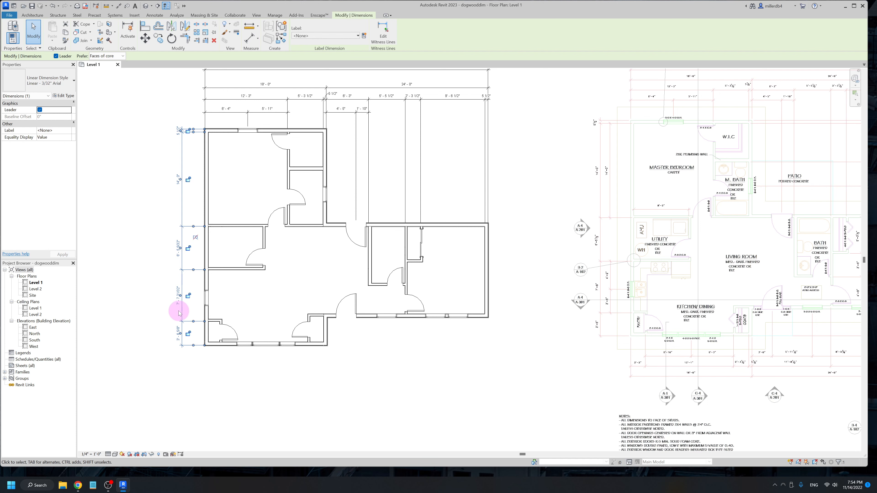
drag(179, 313, 164, 312)
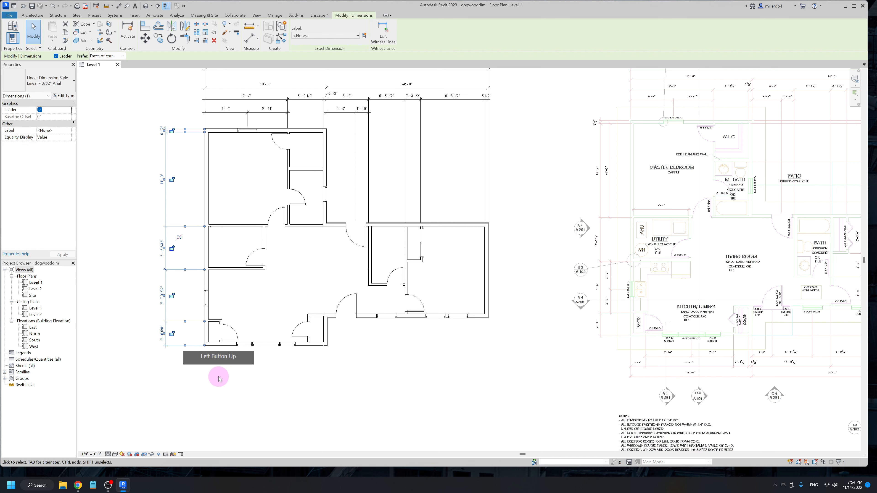
click(188, 367)
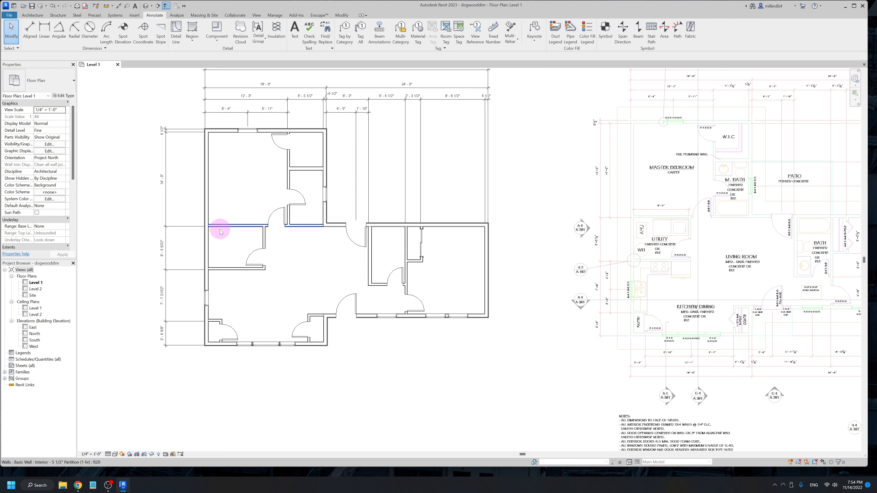
Lock the north exterior wall thickness and master bedroom segments of the west dimension string.
click(166, 172)
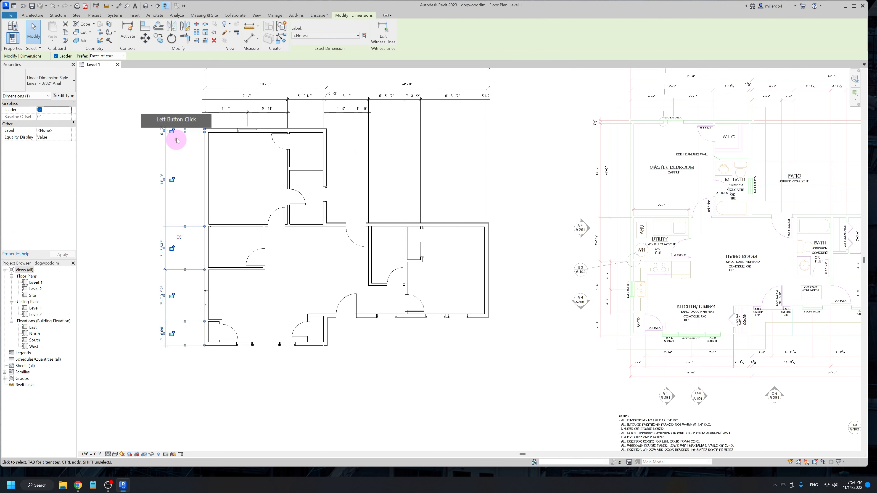
click(173, 181)
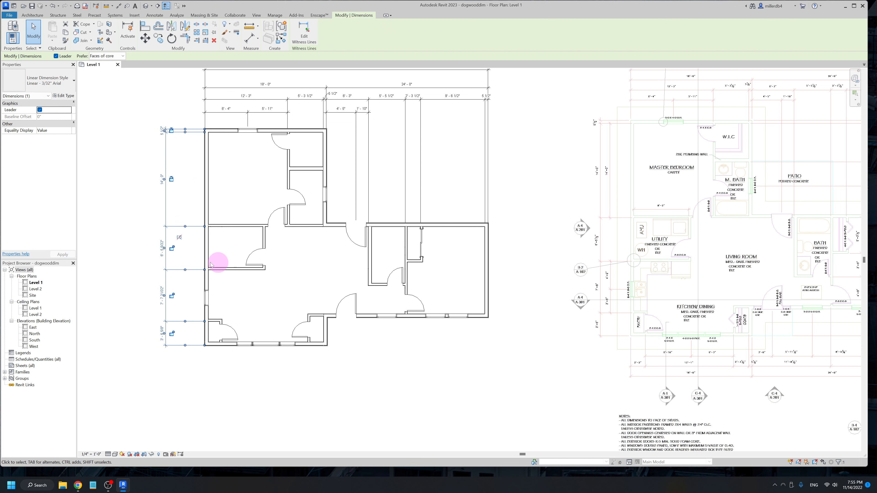
click(173, 263)
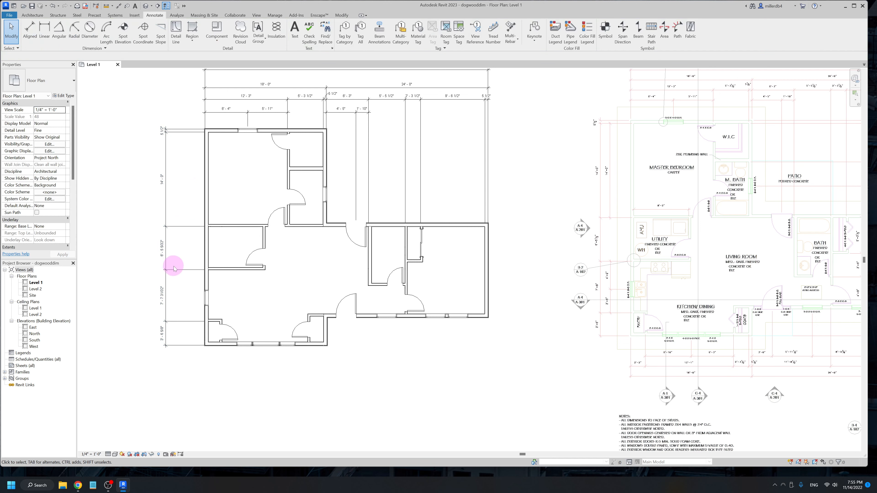
Move the utility room's south partition by setting its segment of the west dimension string to 6' 5 1/2".
click(219, 268)
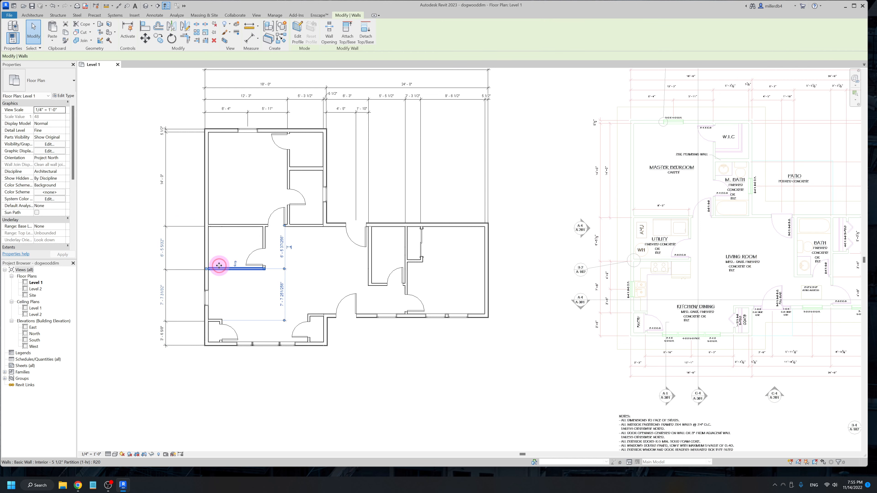
click(162, 249)
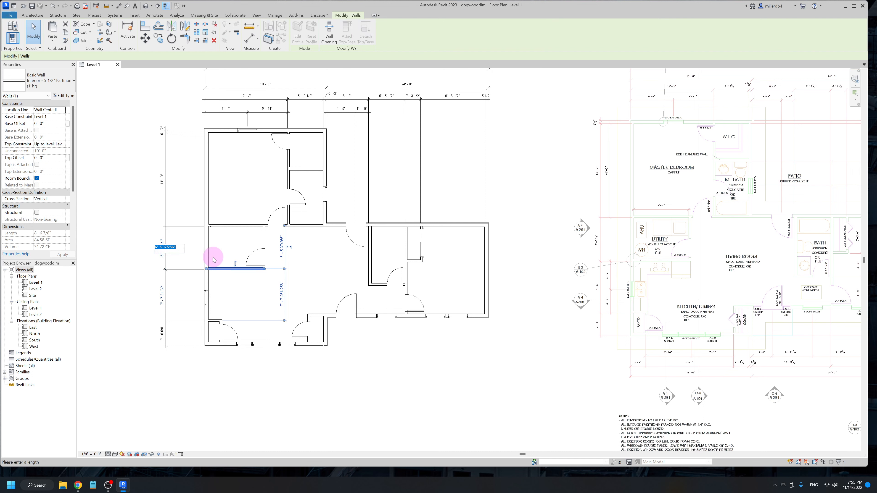
text(6 5.5)
key(Return)
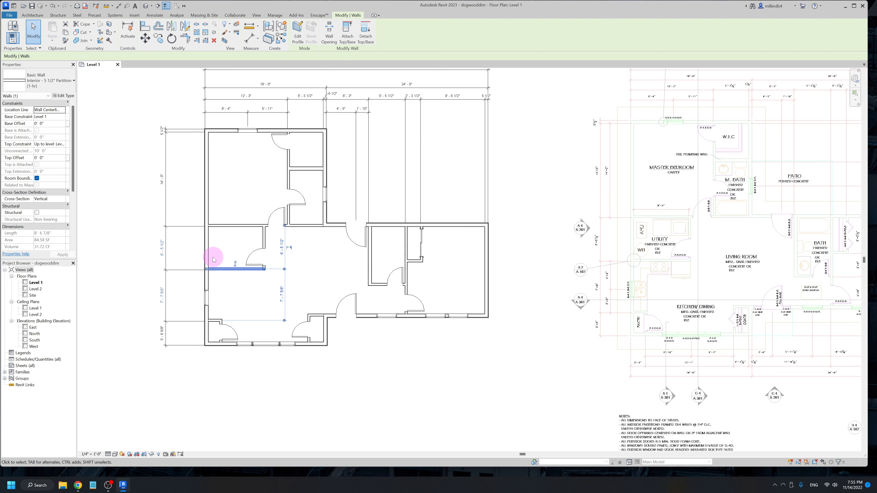
key(Escape)
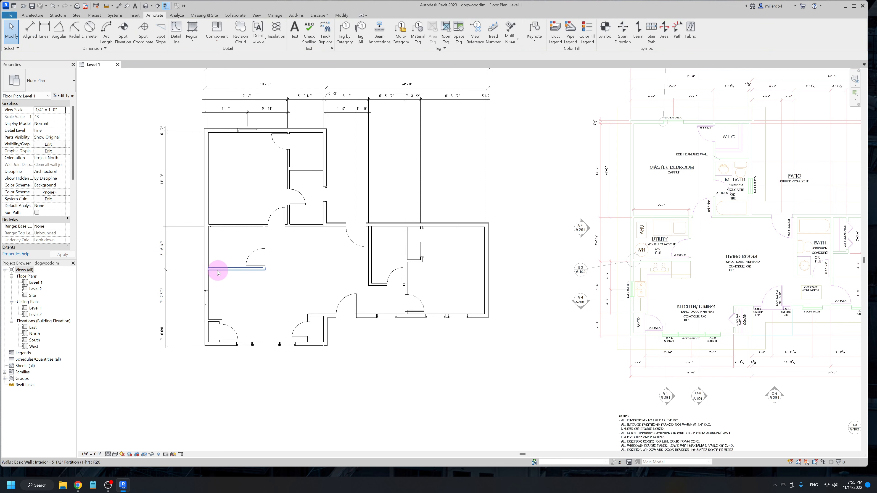
Lock the utility room segment of the west dimension string.
click(217, 273)
click(170, 258)
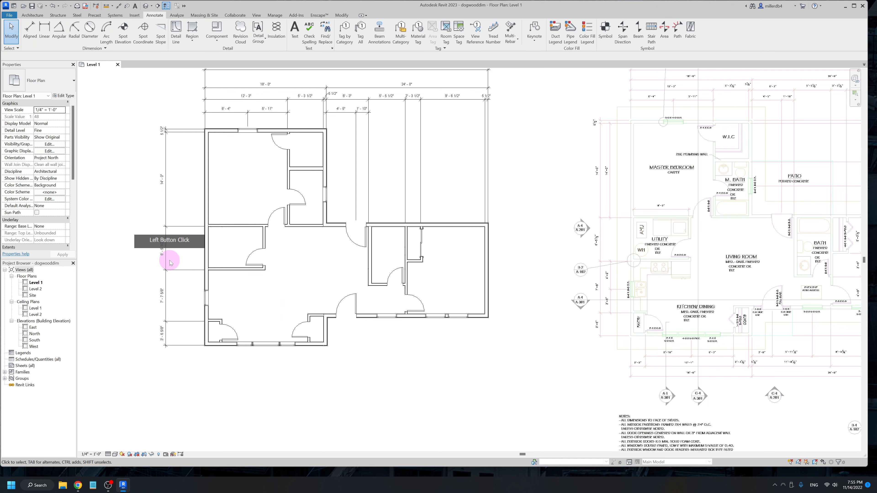
click(174, 250)
click(172, 249)
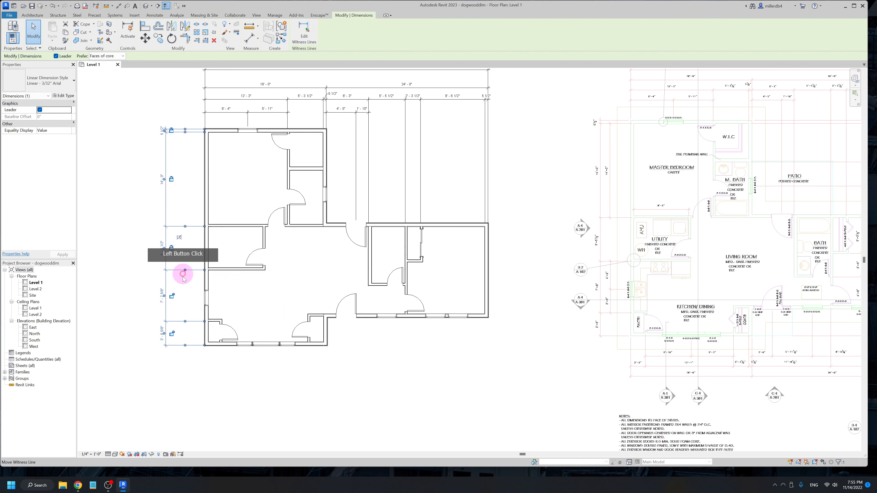
click(201, 298)
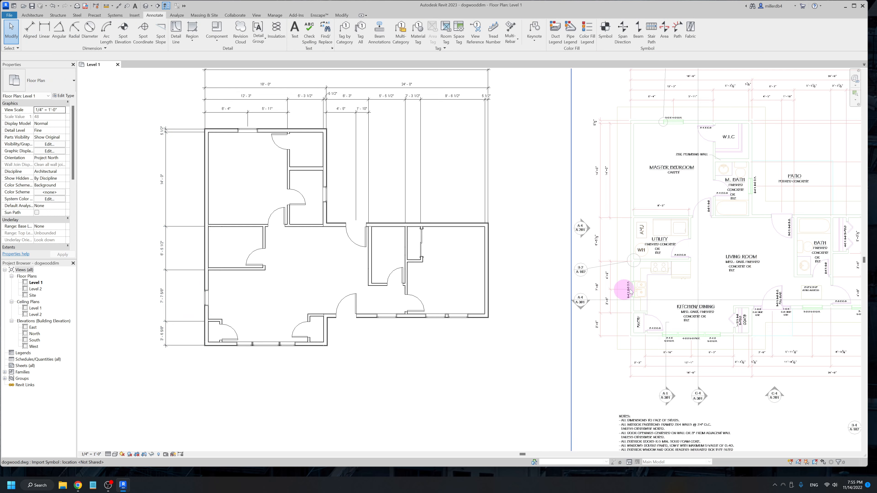
Set the west string segment between the utility partition and the pantry's north wall to 7' 8" and lock it.
scroll(611, 290, up, 3)
scroll(571, 289, down, 3)
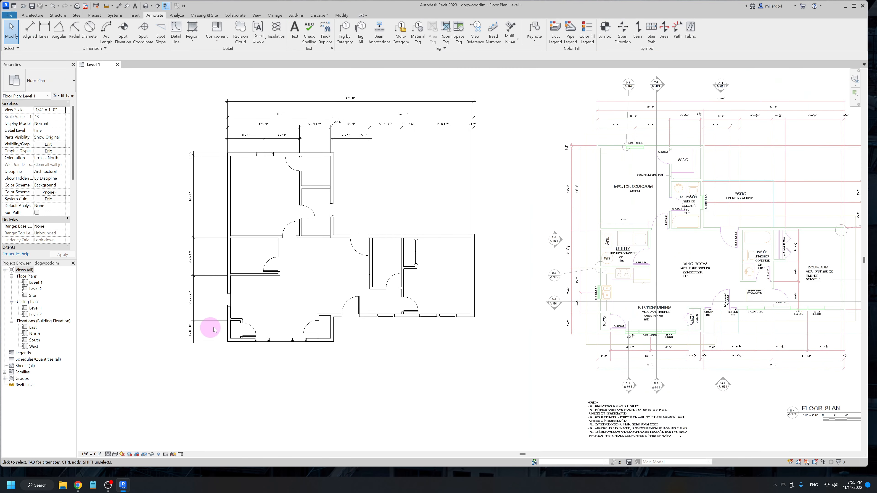
click(234, 319)
click(189, 297)
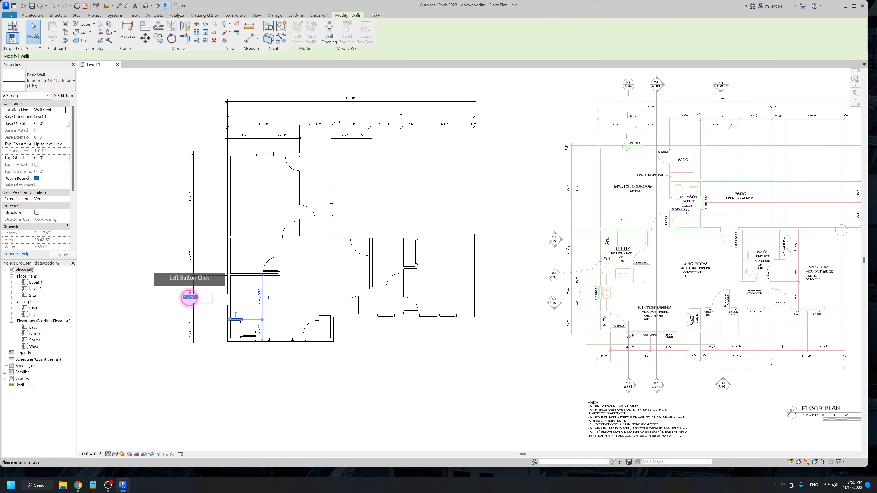
text(7 8)
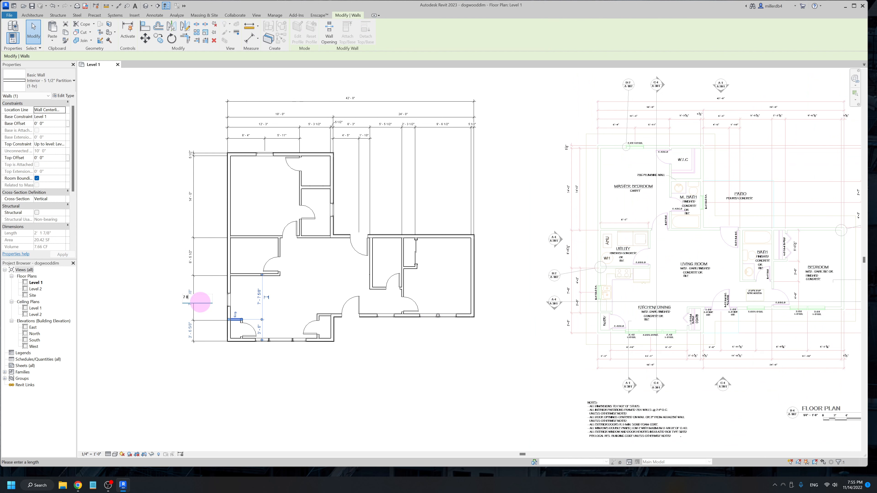
key(Return)
key(Escape)
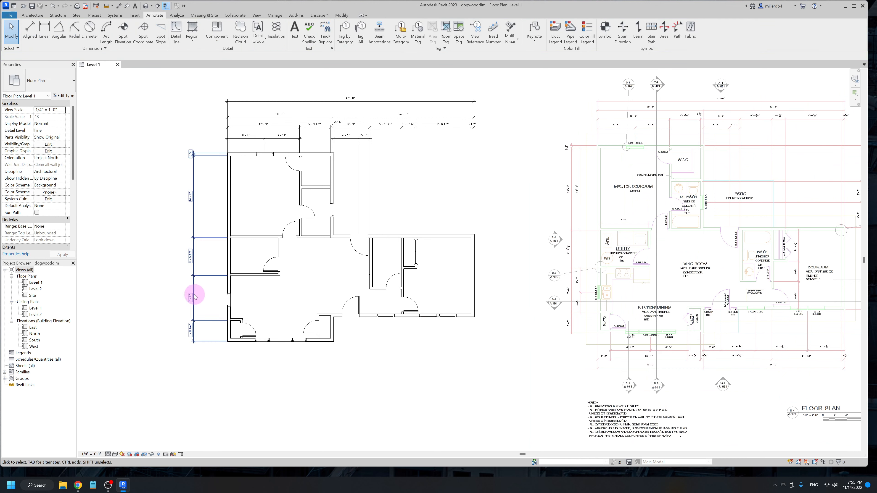
click(194, 296)
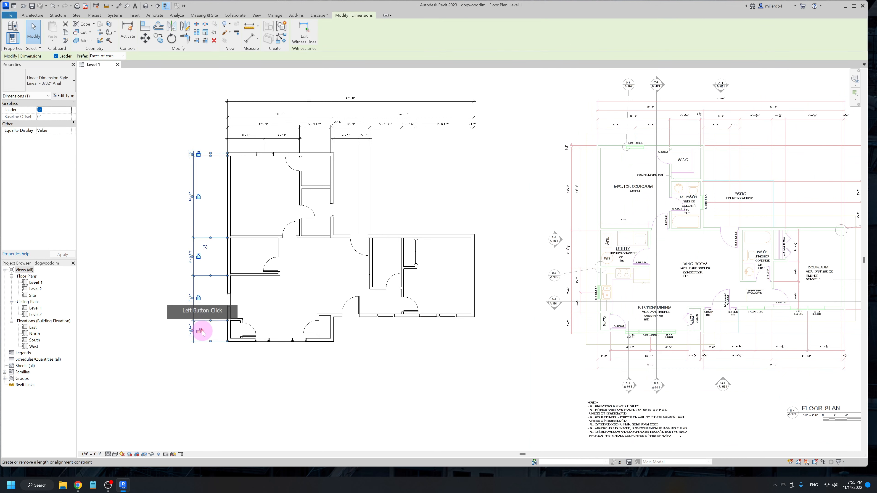
Move the pantry's north wall by setting the southernmost segment of the west dimension string to 3' 5", and lock that segment.
scroll(212, 334, up, 3)
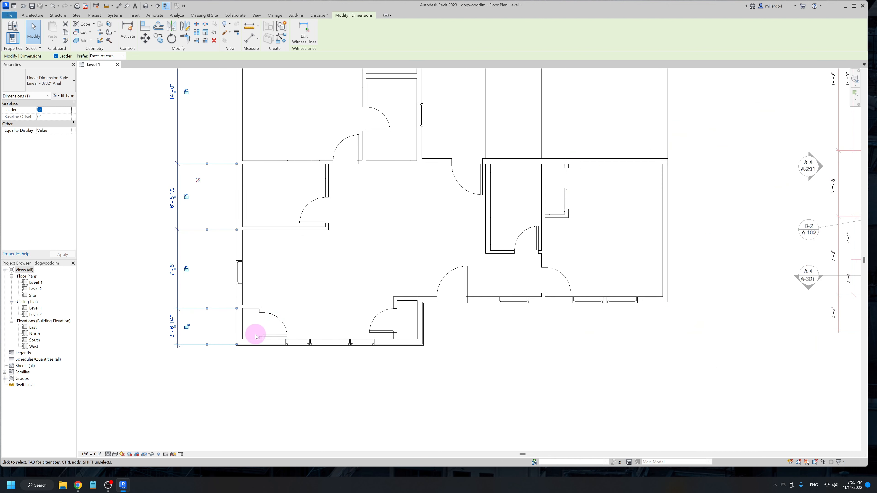
key(Escape)
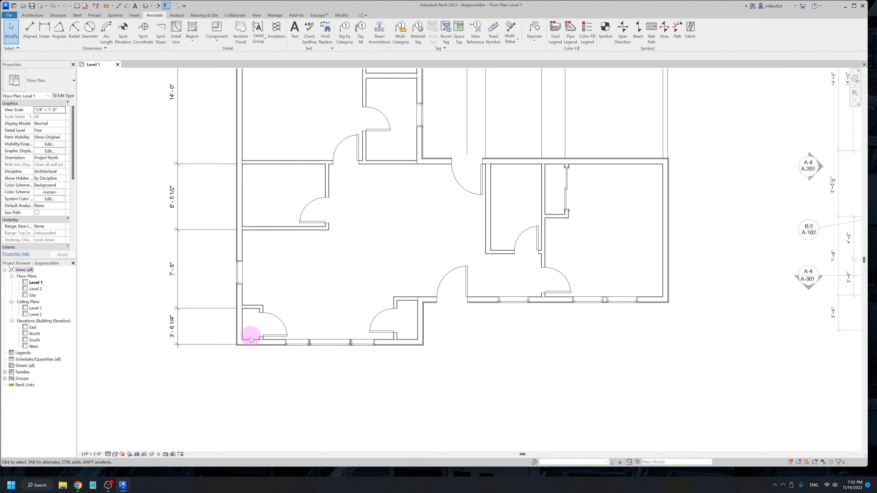
click(251, 307)
scroll(362, 330, down, 2)
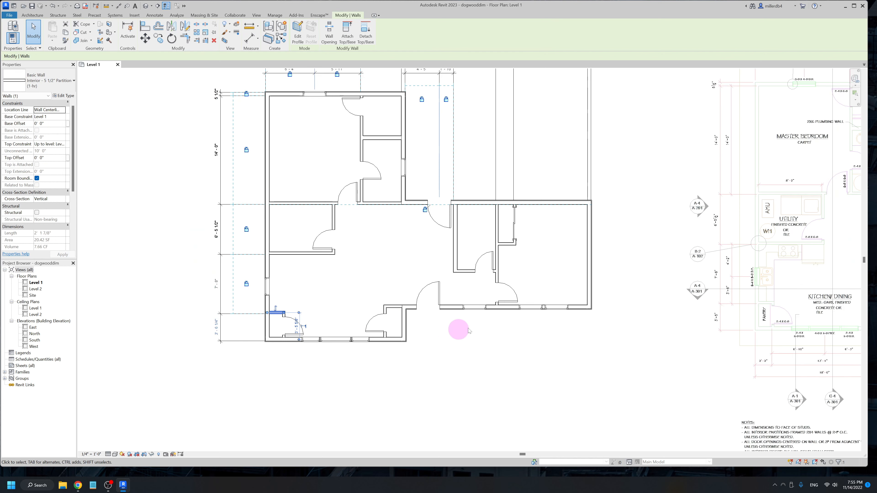
scroll(749, 306, up, 2)
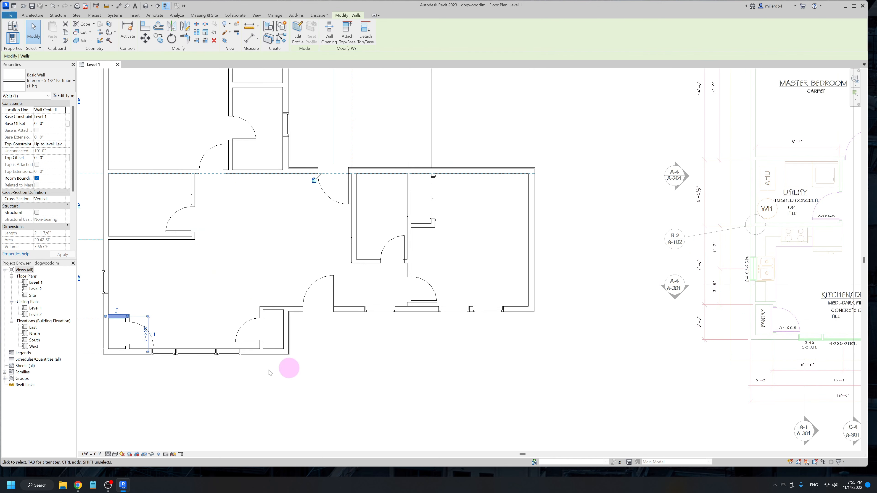
middle_drag(166, 337, 288, 317)
click(190, 320)
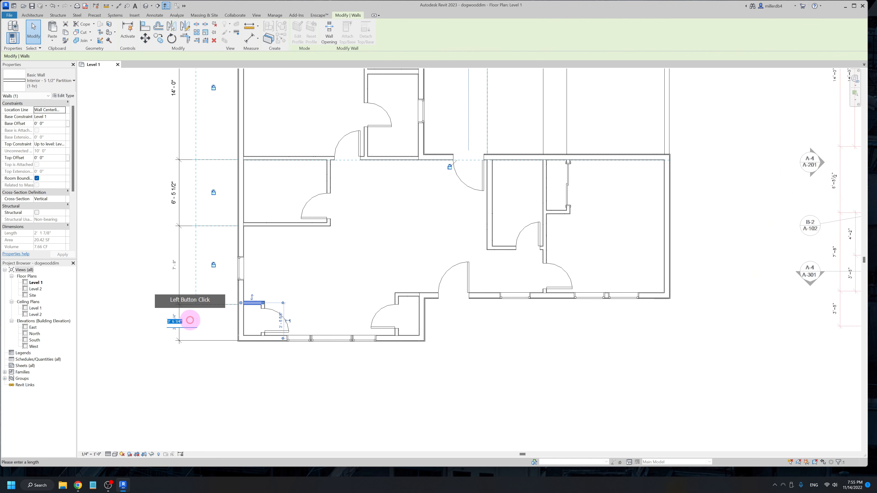
text(3' - )
text(5)
key(Return)
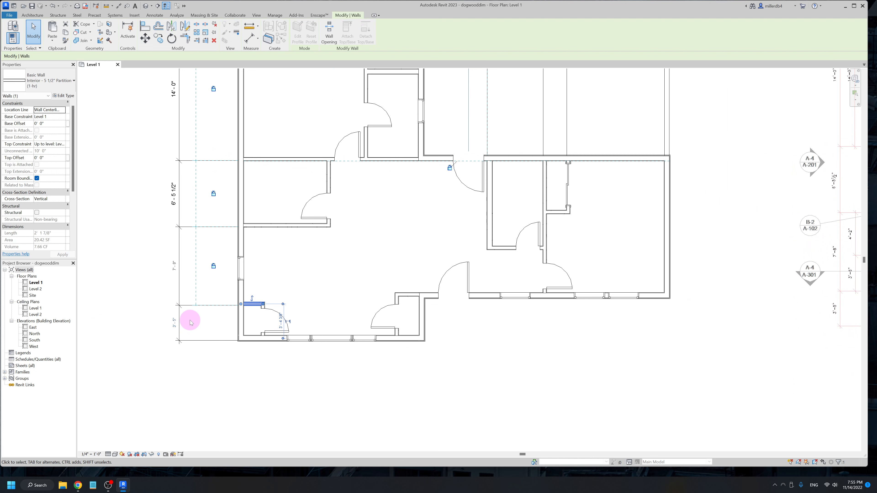
click(185, 324)
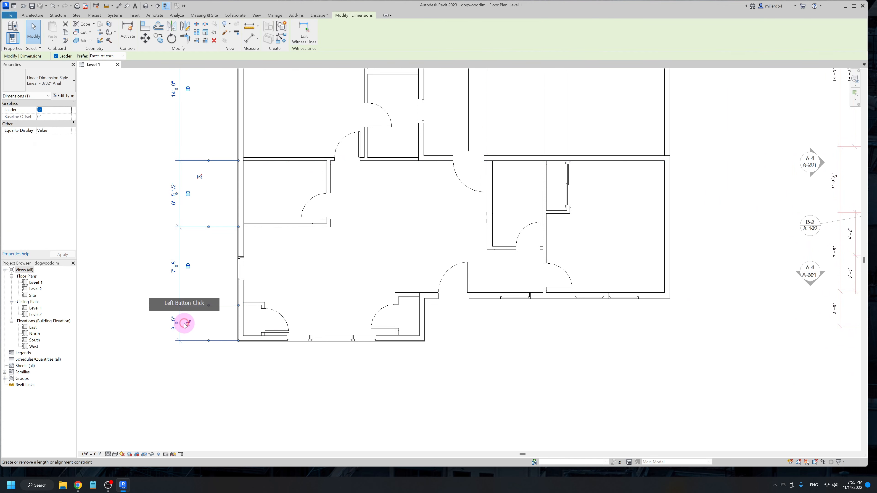
scroll(188, 324, down, 3)
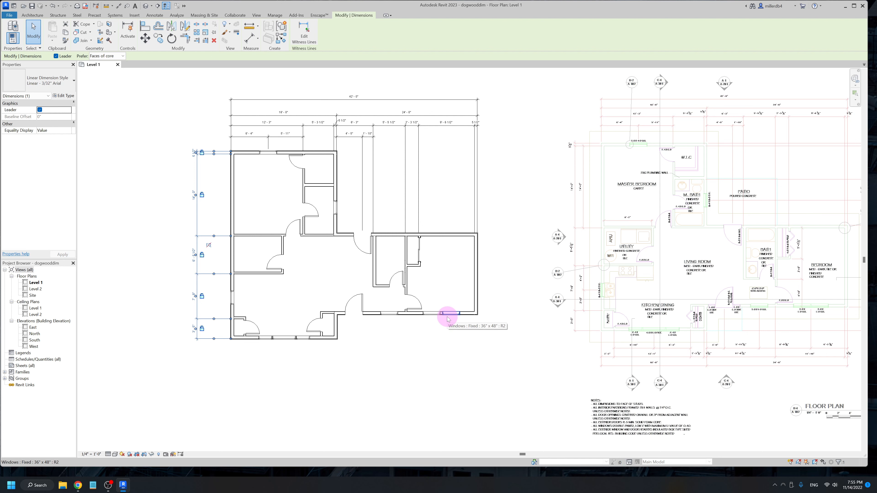
Try deleting the imported dogwood.dwg drawing from the Level 1 plan and undo the deletion.
click(280, 301)
middle_drag(333, 298, 259, 311)
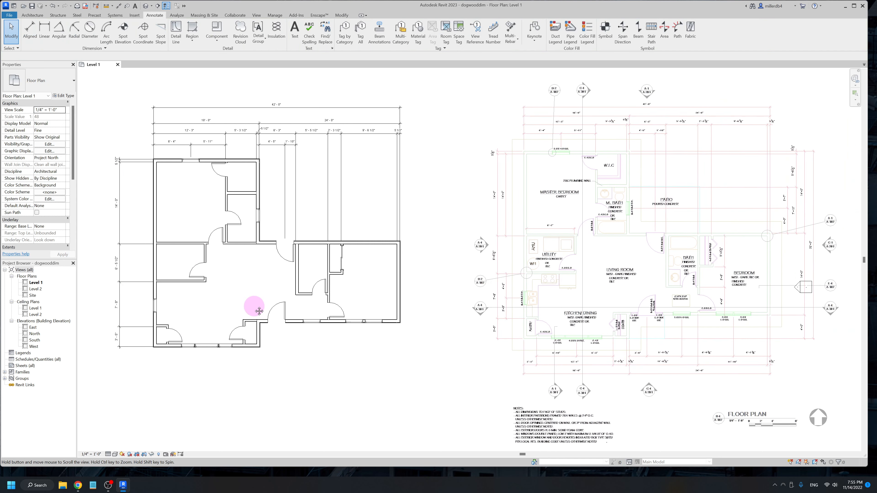
scroll(528, 309, down, 3)
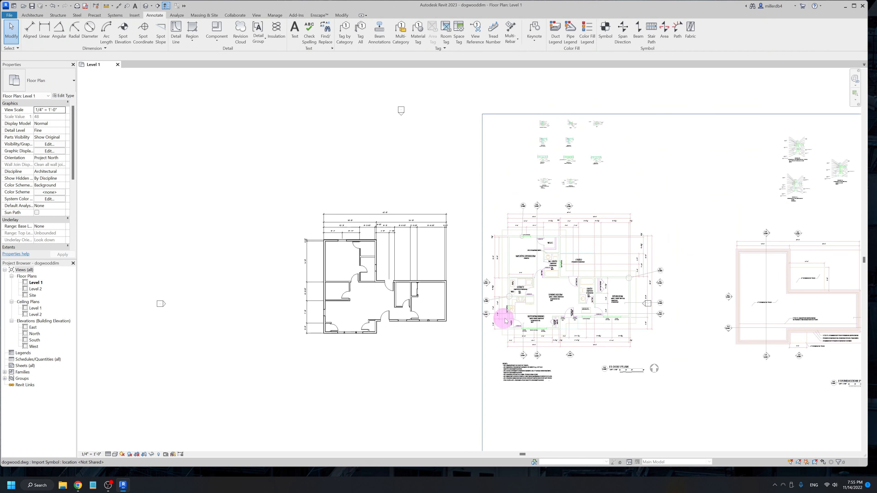
click(534, 322)
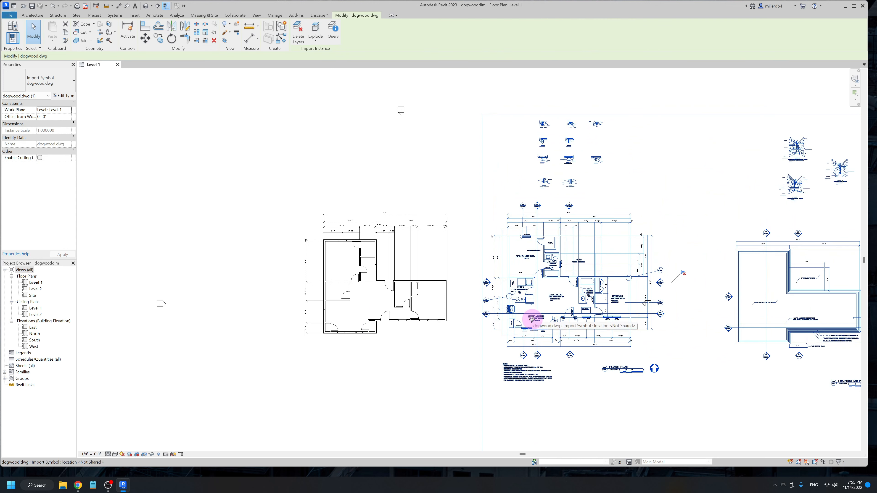
key(Delete)
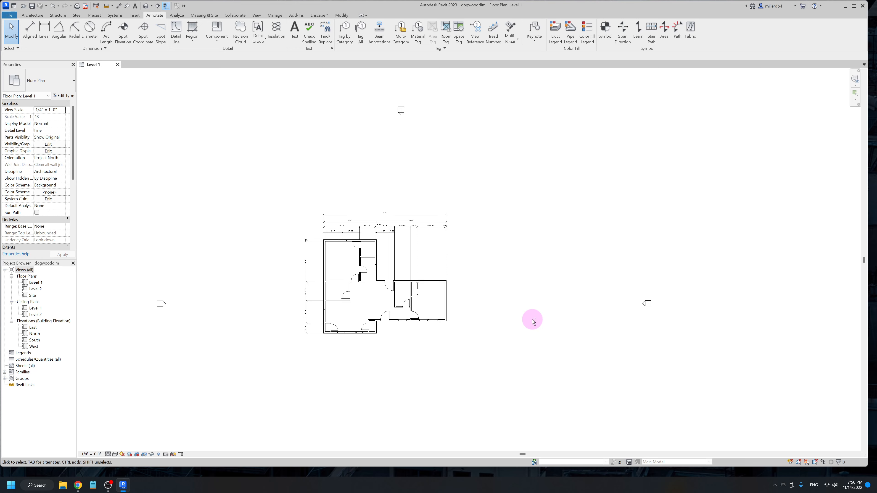
key(ctrl+z)
Examine the elevations and roof slope in the imported dogwood.dwg drawing, and compare its floor plan with the modelled Level 1 plan.
scroll(580, 251, down, 4)
middle_drag(622, 350, 401, 234)
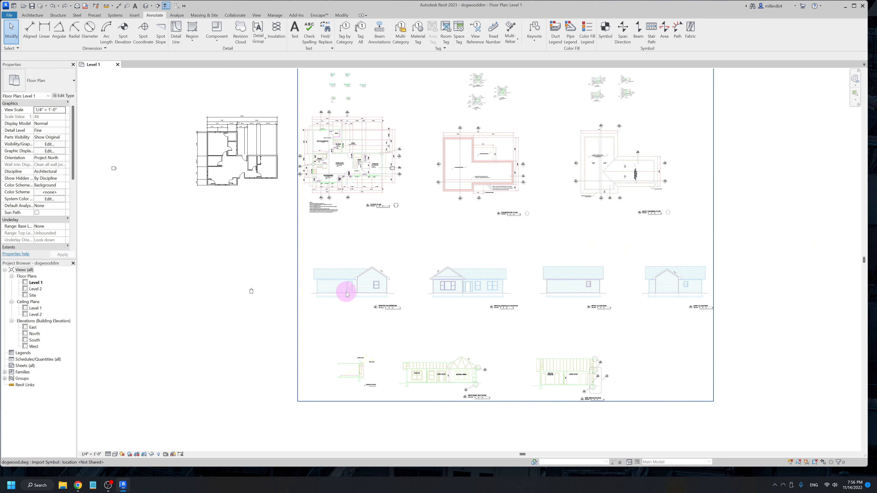
scroll(345, 287, up, 1)
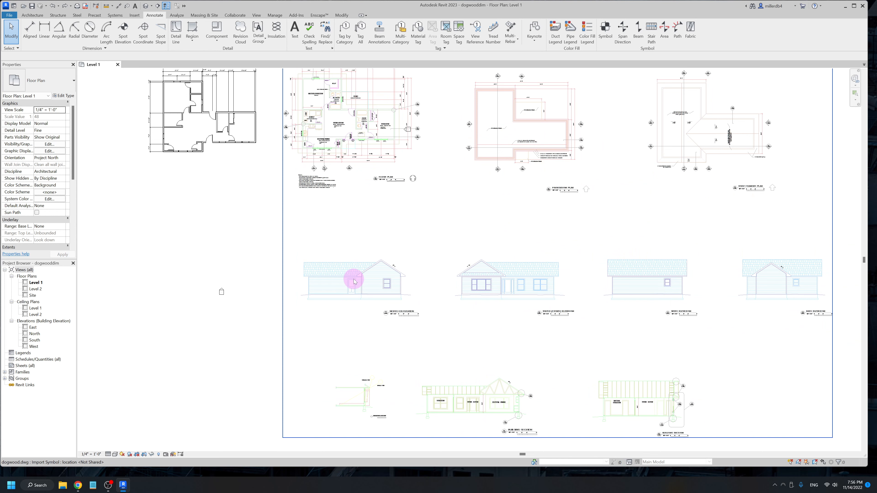
scroll(380, 262, up, 4)
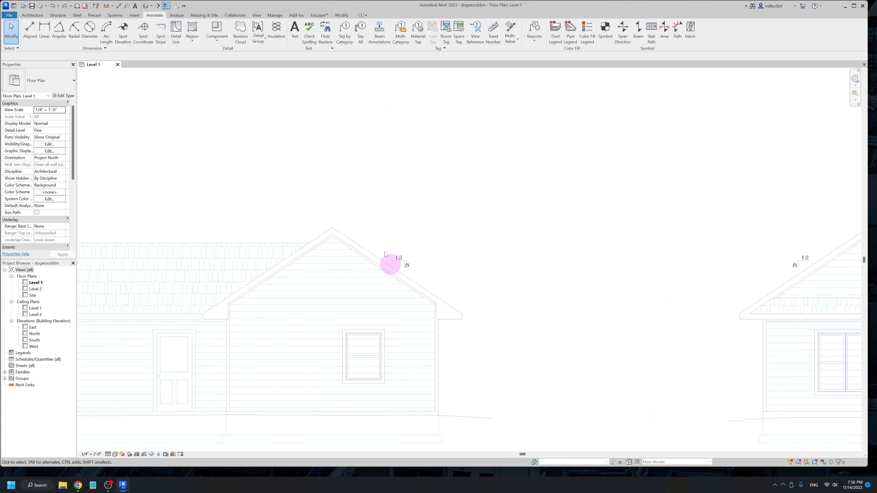
scroll(355, 267, down, 5)
scroll(416, 291, down, 1)
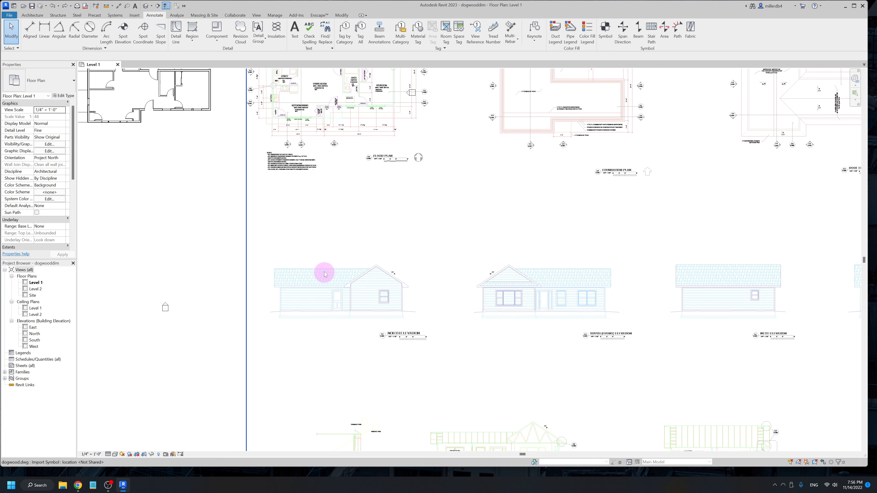
middle_drag(361, 273, 513, 481)
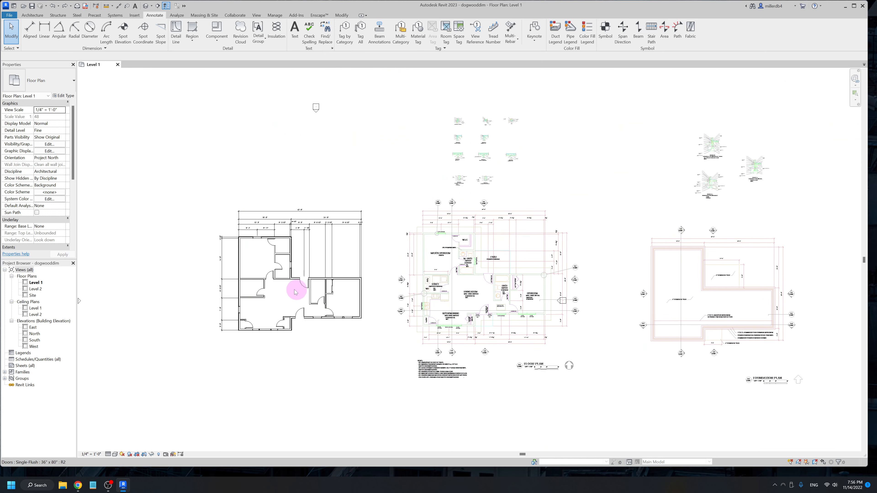
scroll(285, 288, up, 3)
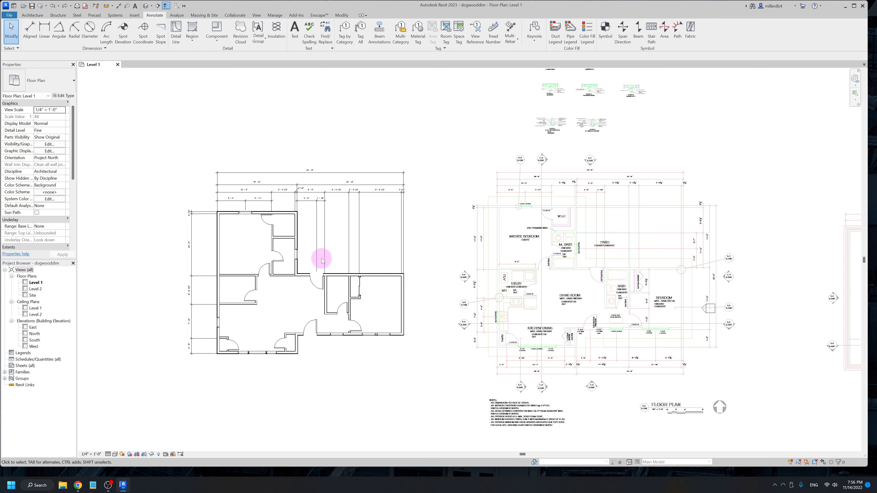
scroll(244, 218, up, 1)
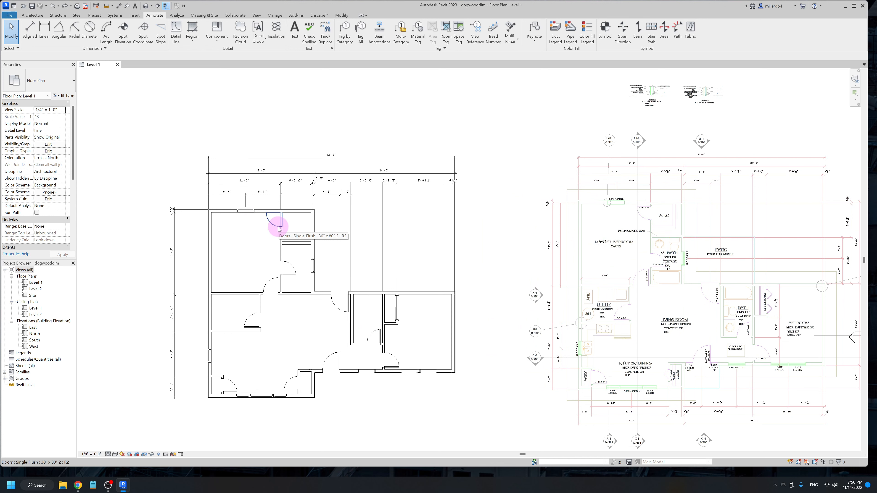
middle_drag(694, 269, 488, 270)
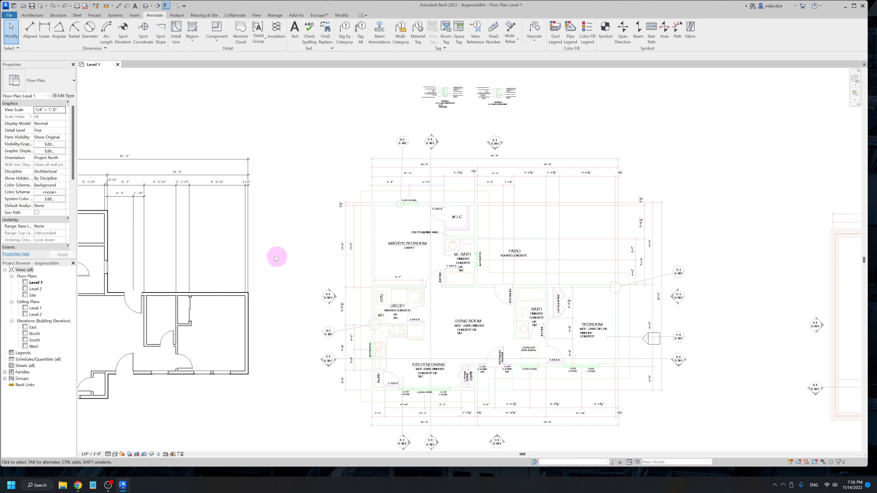
middle_drag(275, 248, 360, 253)
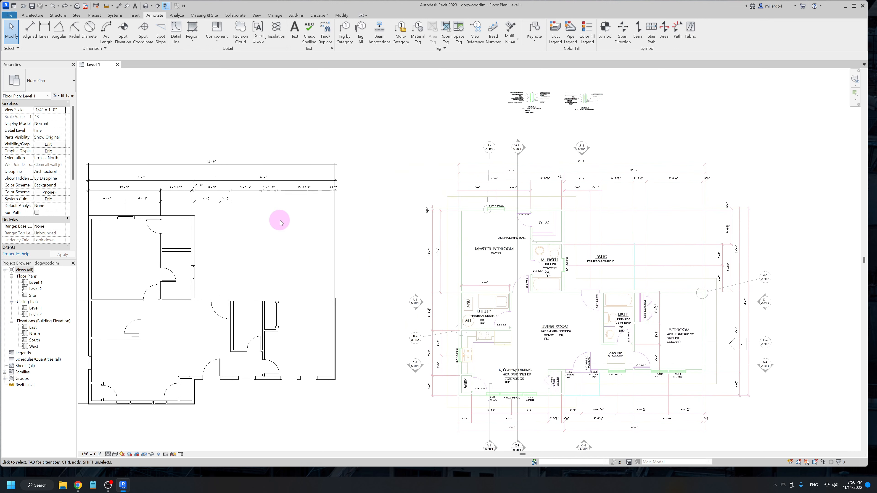
middle_drag(280, 220, 374, 235)
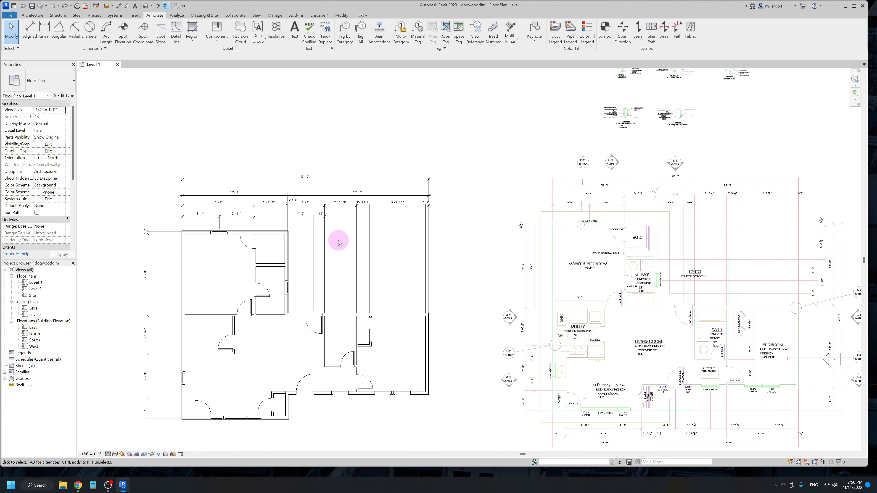
click(28, 16)
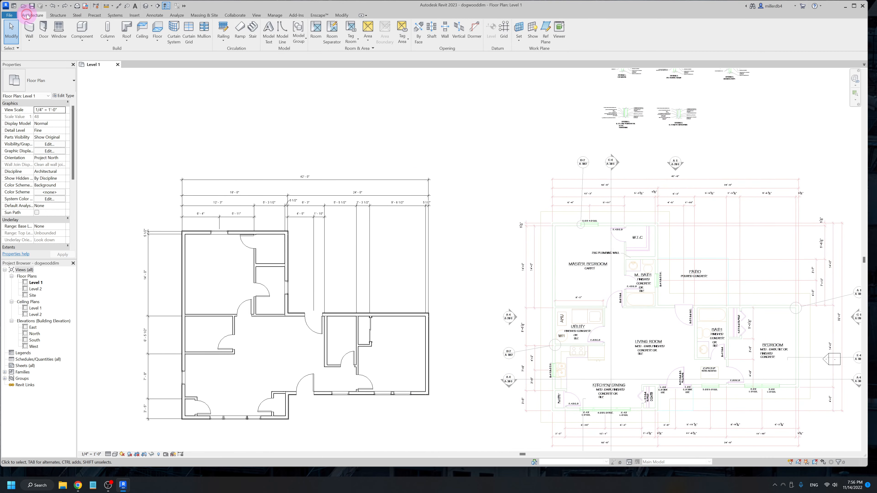
Draw a 30' horizontal Interior - 5 1/2" Partition (1-hr) wall north of the floor plan, with its location line at Core Face: Exterior.
click(30, 28)
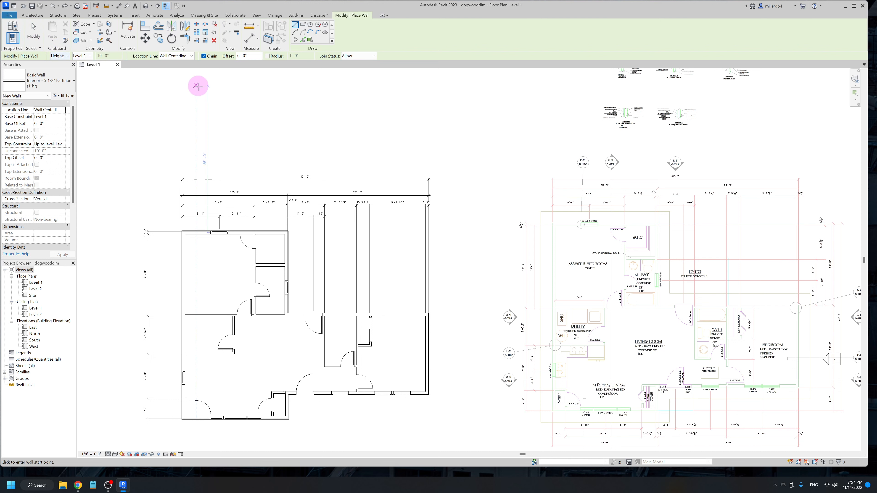
click(178, 56)
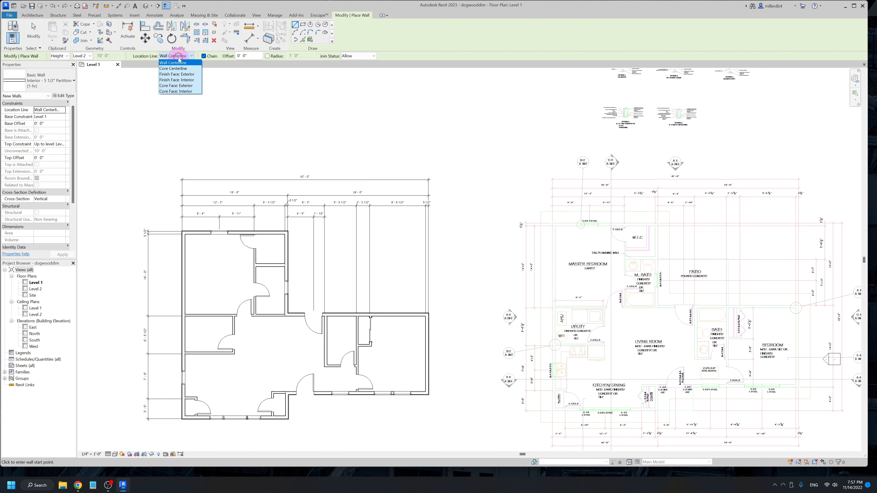
click(185, 86)
click(184, 113)
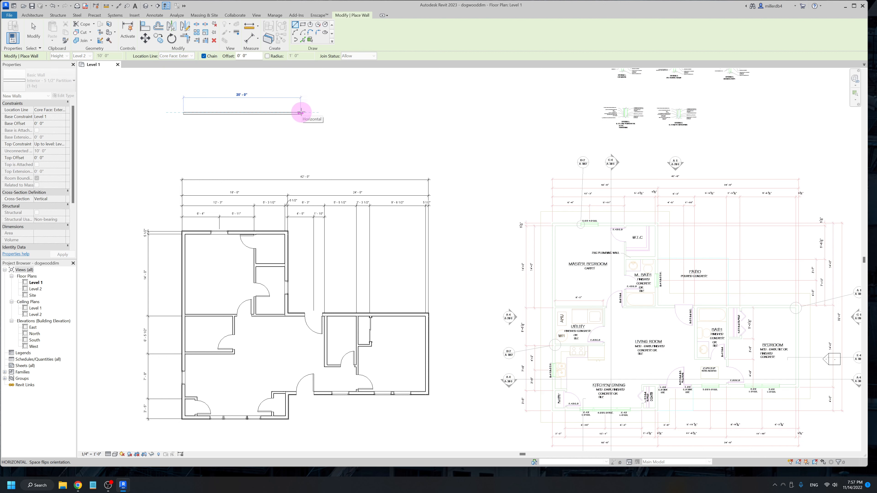
text(30)
key(Return)
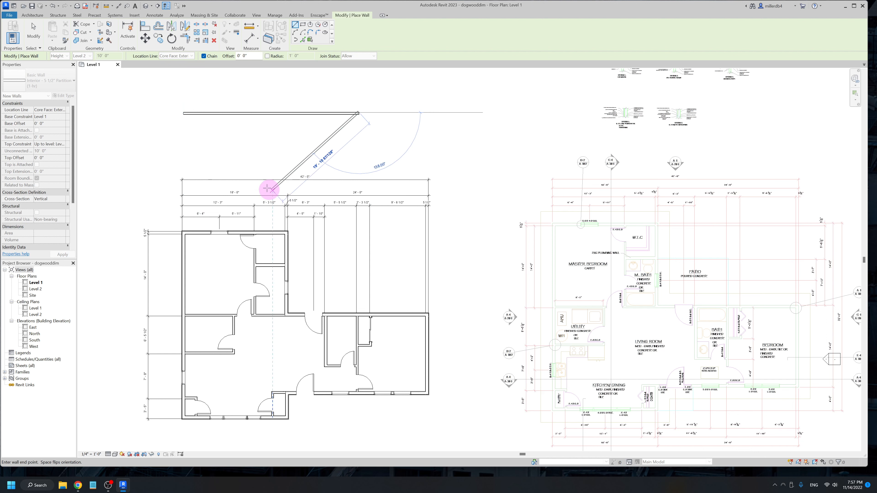
key(Escape)
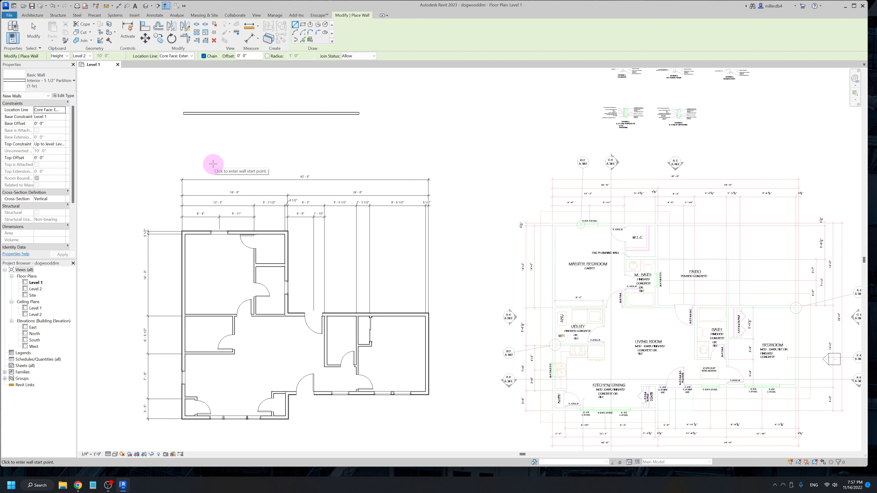
scroll(288, 207, up, 2)
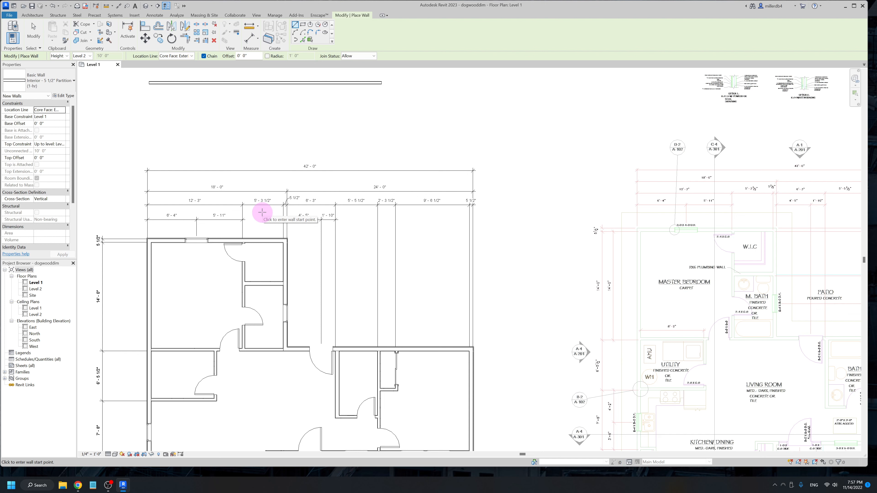
key(Escape)
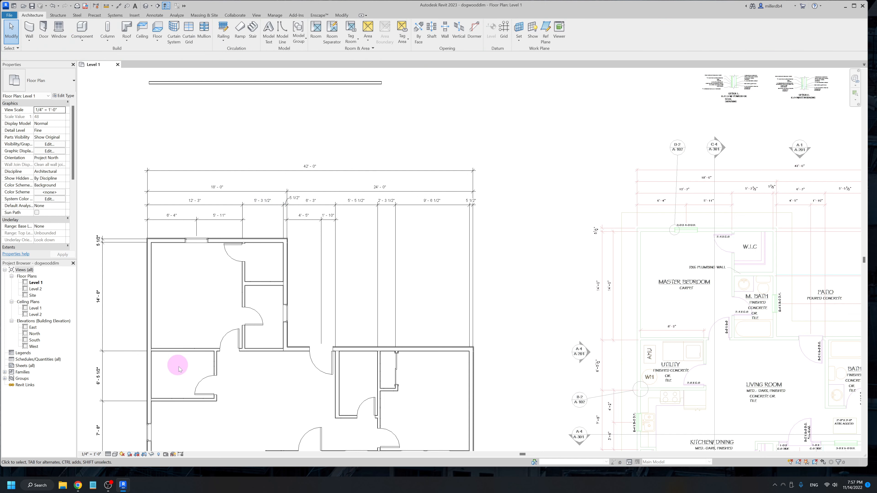
middle_drag(179, 369, 229, 339)
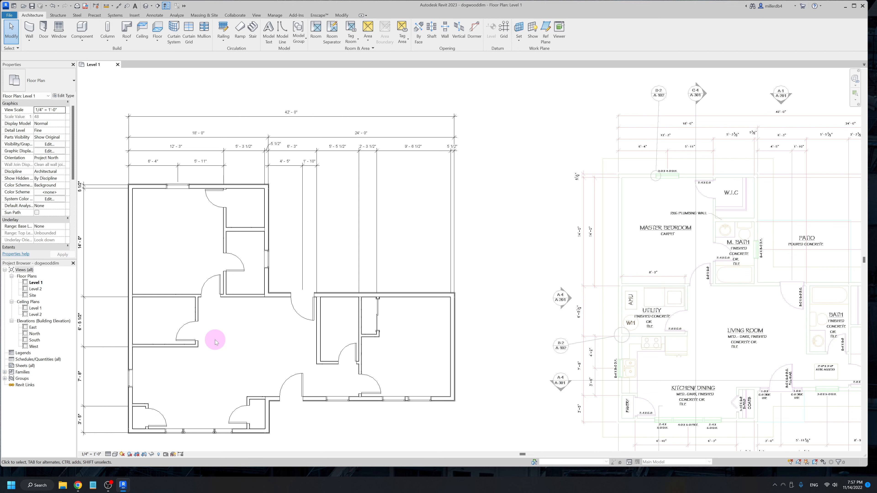
middle_drag(182, 332, 233, 333)
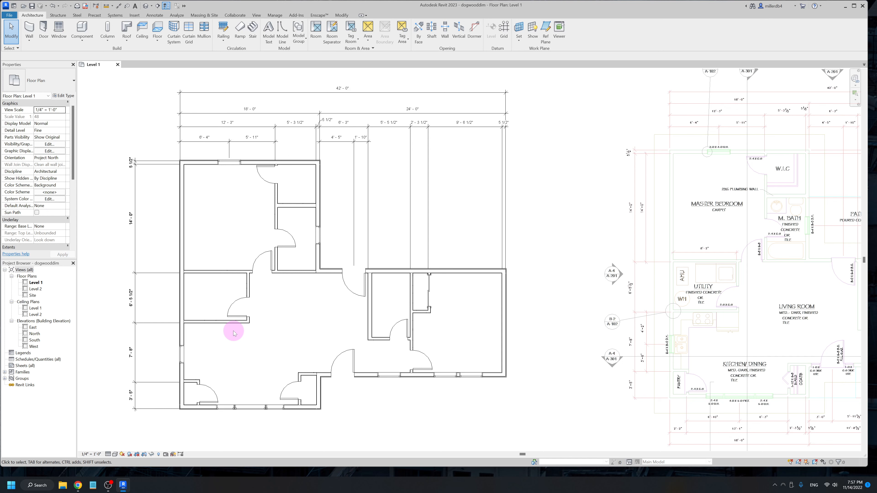
click(108, 485)
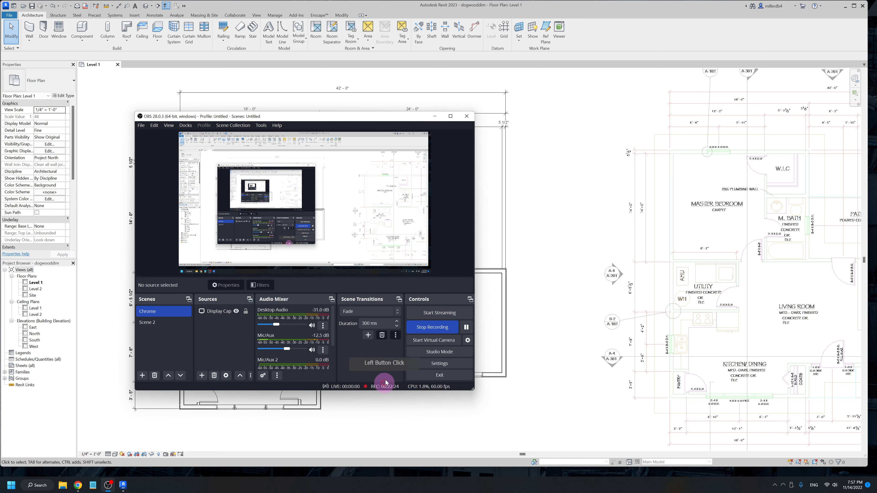